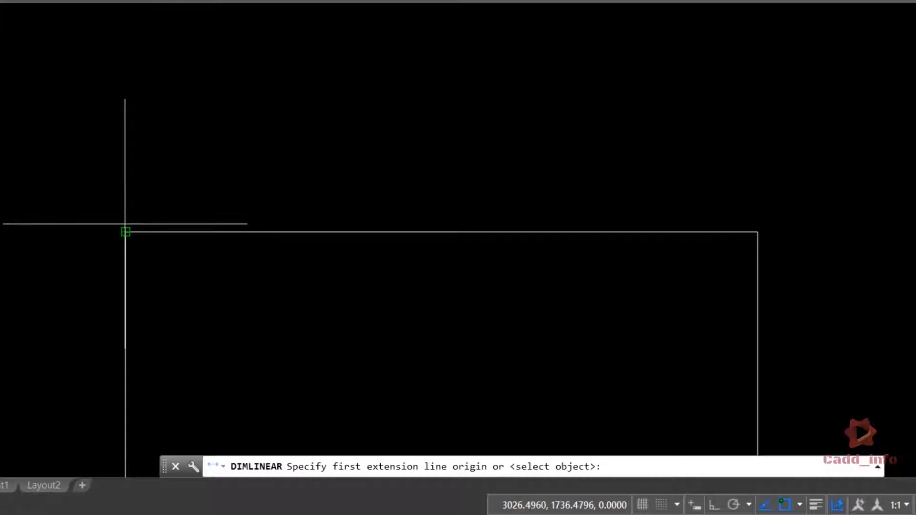
Add a horizontal linear dimension between the two upper corners of the rectangle, placing the dimension line above the edge.
click(126, 231)
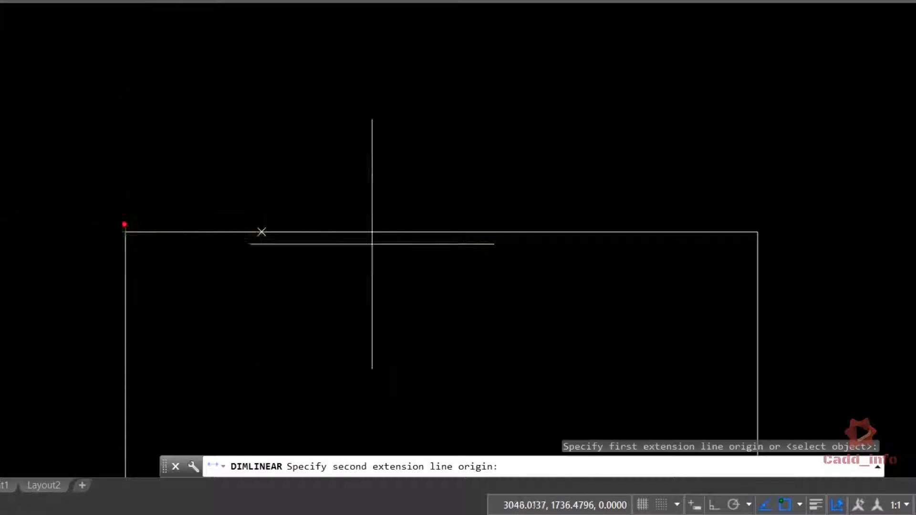
click(758, 232)
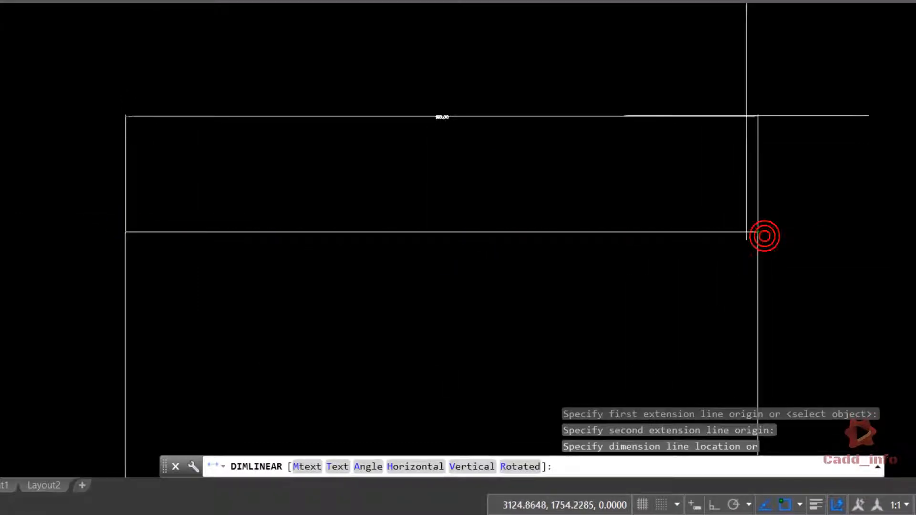
click(470, 70)
key(Escape)
key(Escape)
key(Escape)
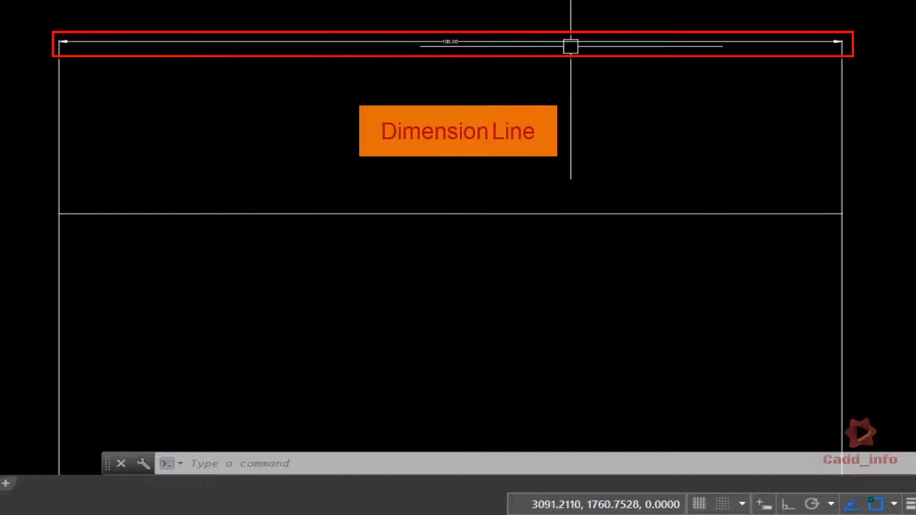
Examine the parts of the new dimension: its text, both arrowheads, the extension lines and their offset from the rectangle's corner.
scroll(448, 41, up, 8)
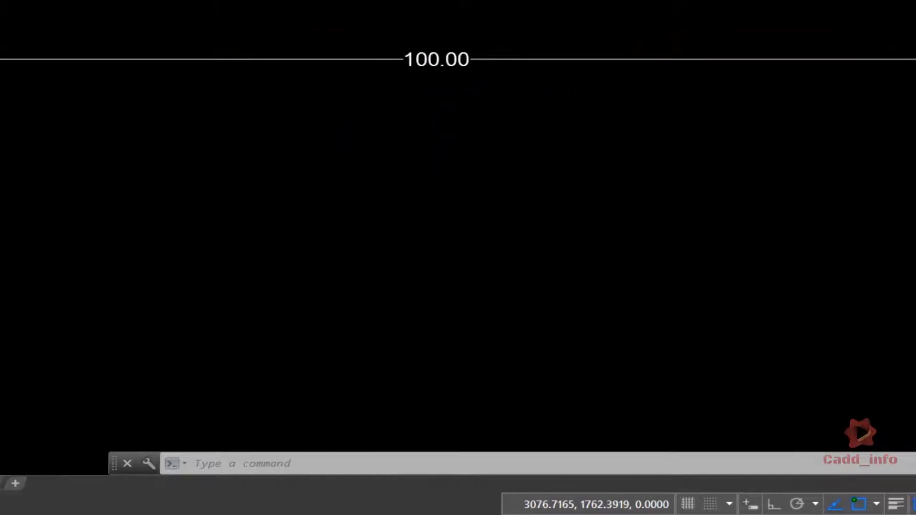
scroll(424, 129, down, 7)
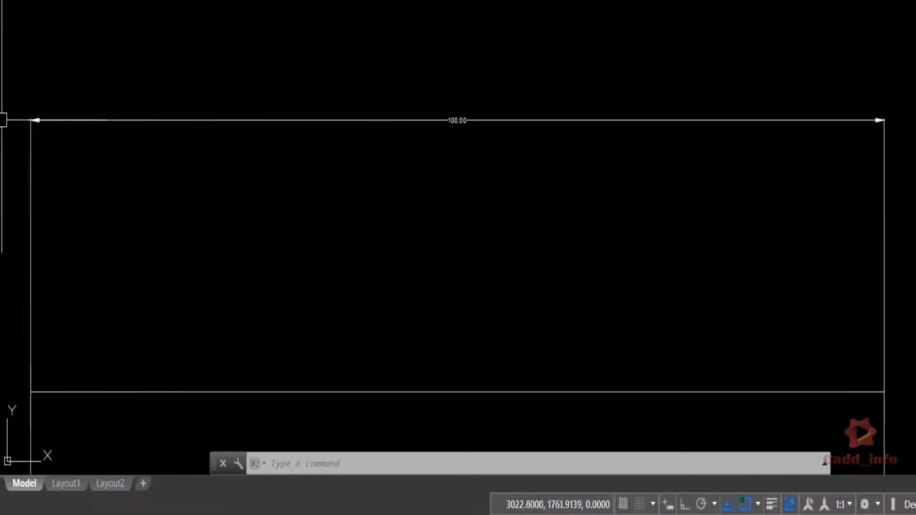
scroll(21, 131, up, 4)
scroll(21, 131, down, 4)
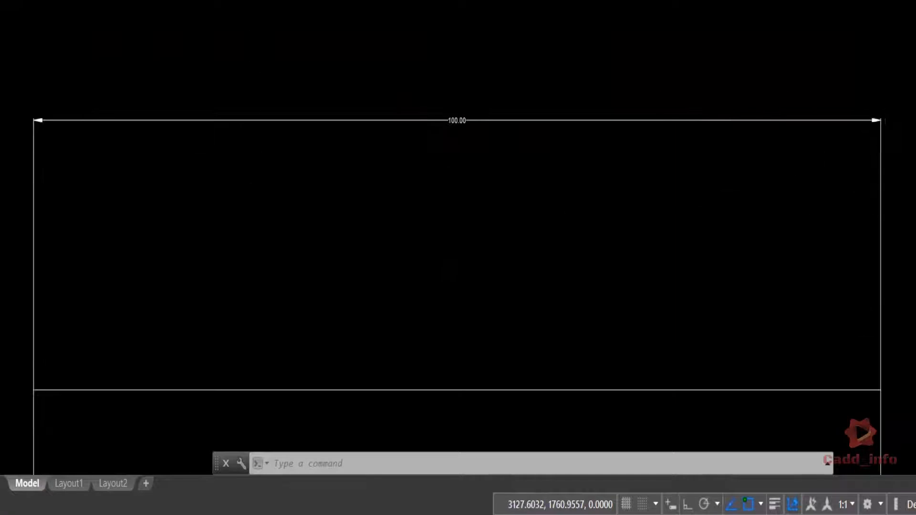
scroll(891, 78, up, 5)
scroll(890, 36, down, 5)
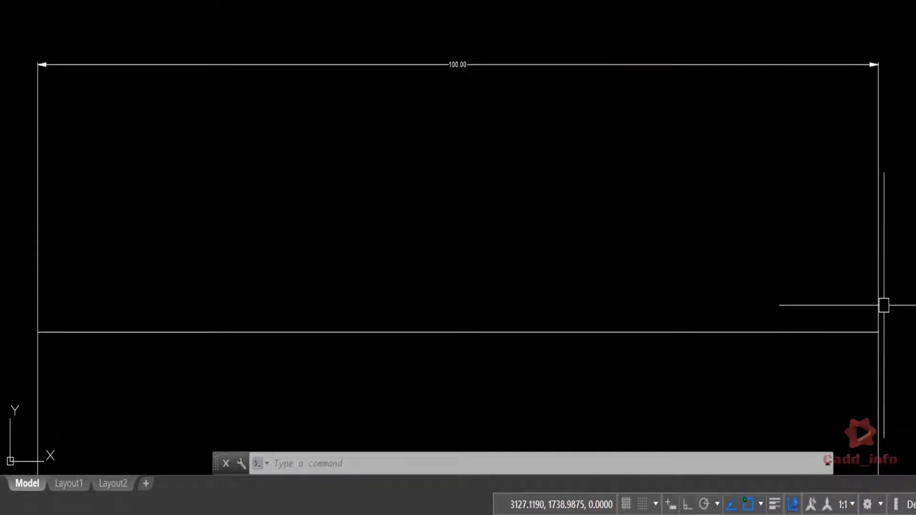
scroll(883, 334, up, 5)
scroll(805, 301, up, 3)
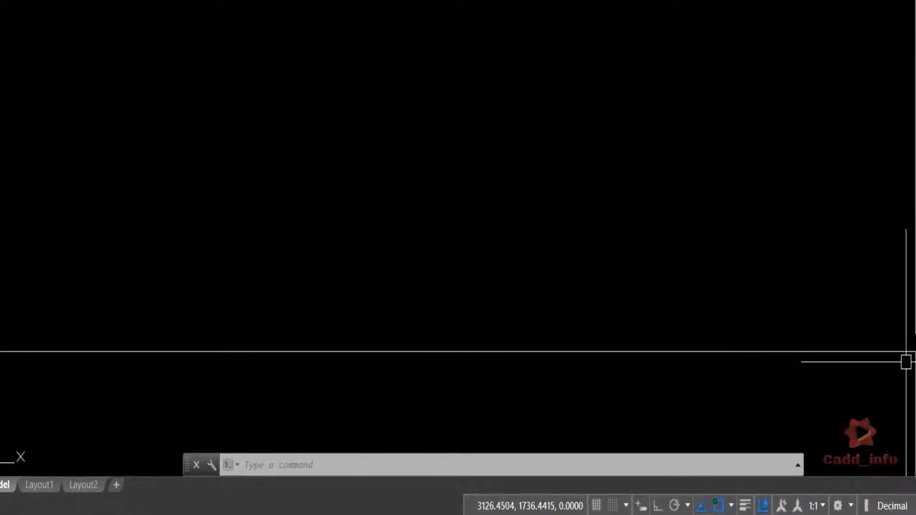
scroll(874, 365, up, 2)
scroll(874, 365, down, 6)
scroll(785, 285, down, 4)
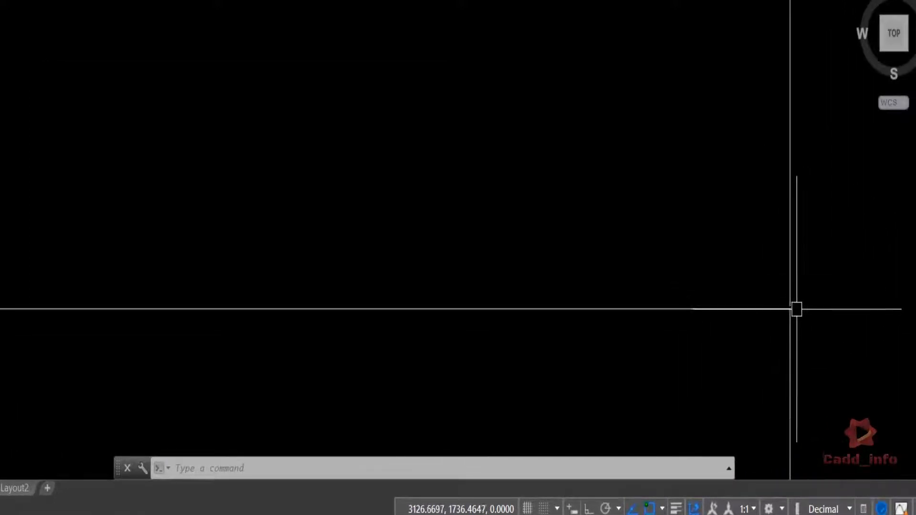
scroll(817, 312, down, 1)
scroll(792, 310, down, 5)
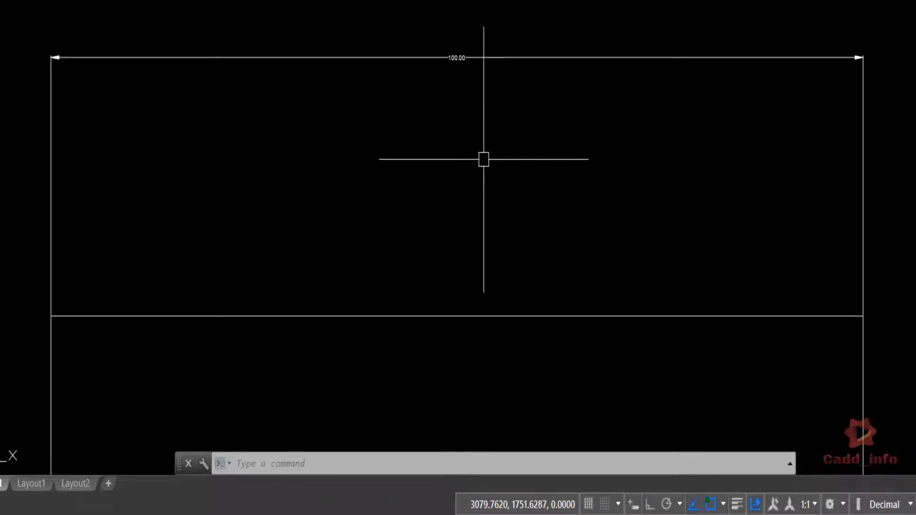
Open the Standard dimension style for modification and show its dimension and extension line settings.
key(Escape)
key(Escape)
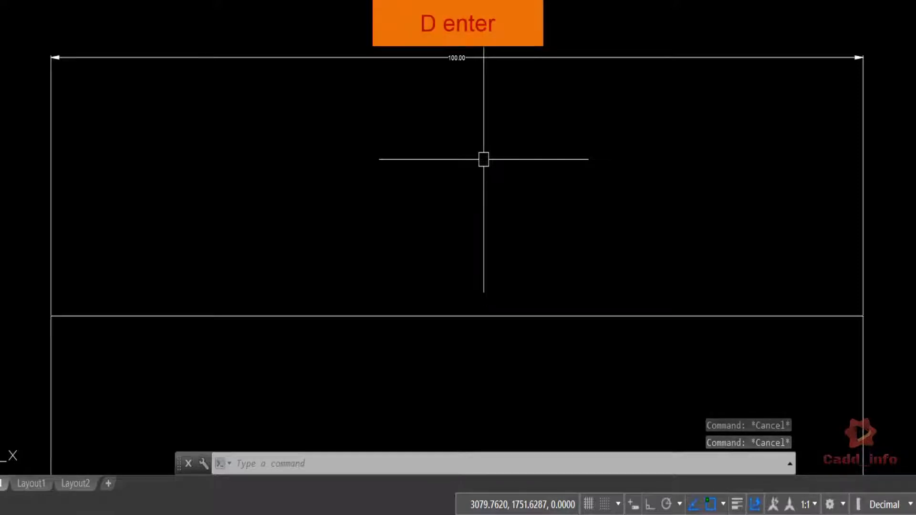
text(d)
key(Return)
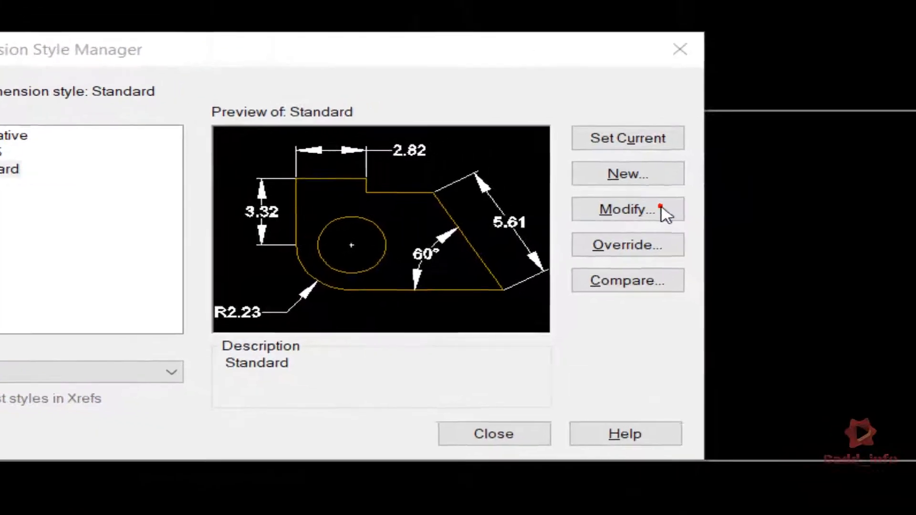
click(810, 204)
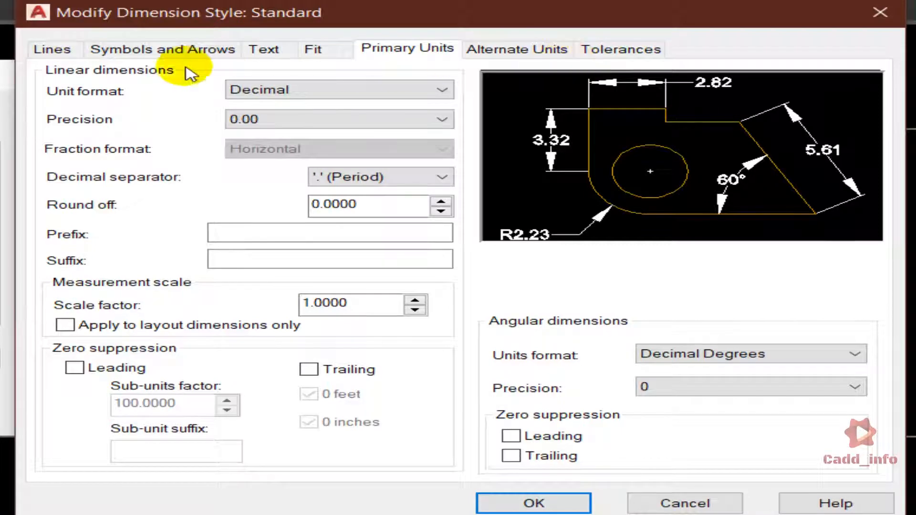
click(64, 51)
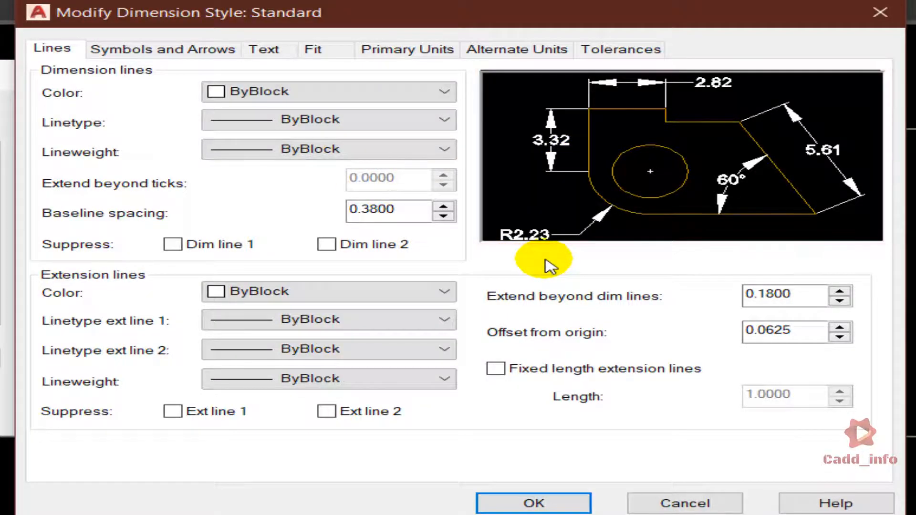
Set the dimension line color to Green and the extension line color to Cyan.
click(340, 100)
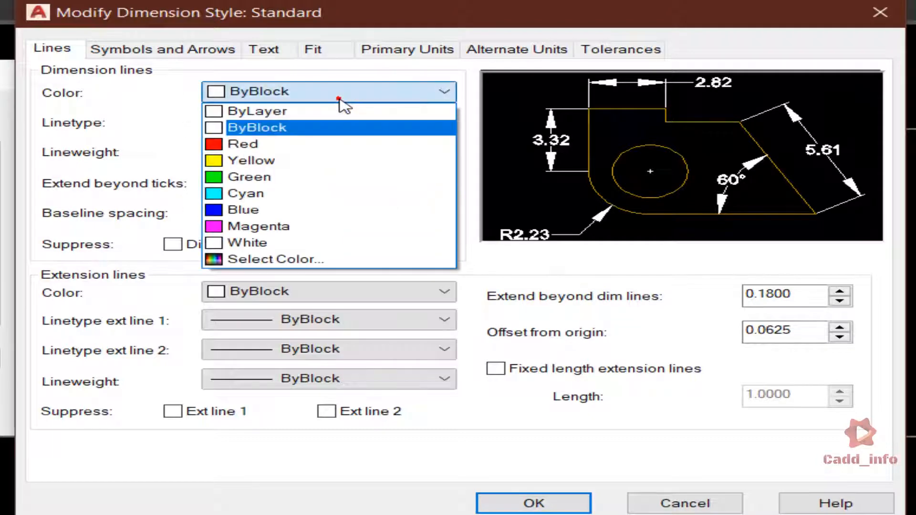
click(310, 179)
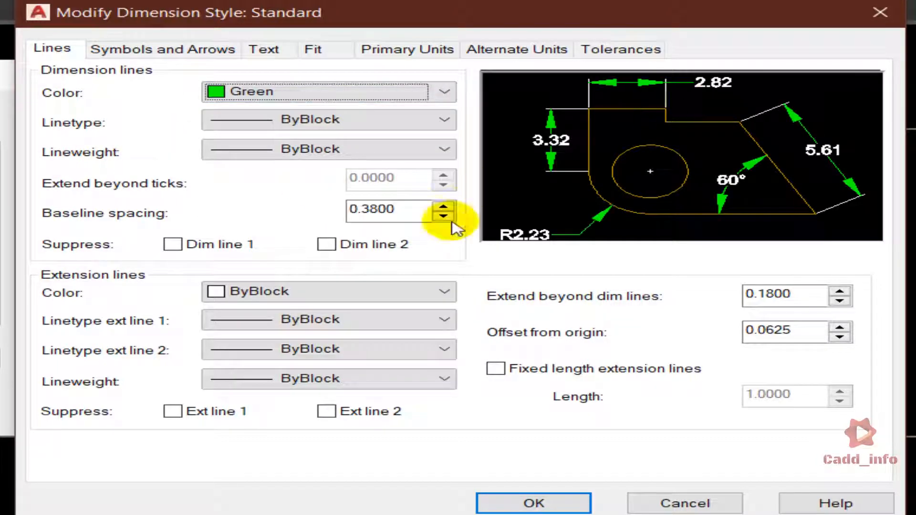
click(321, 292)
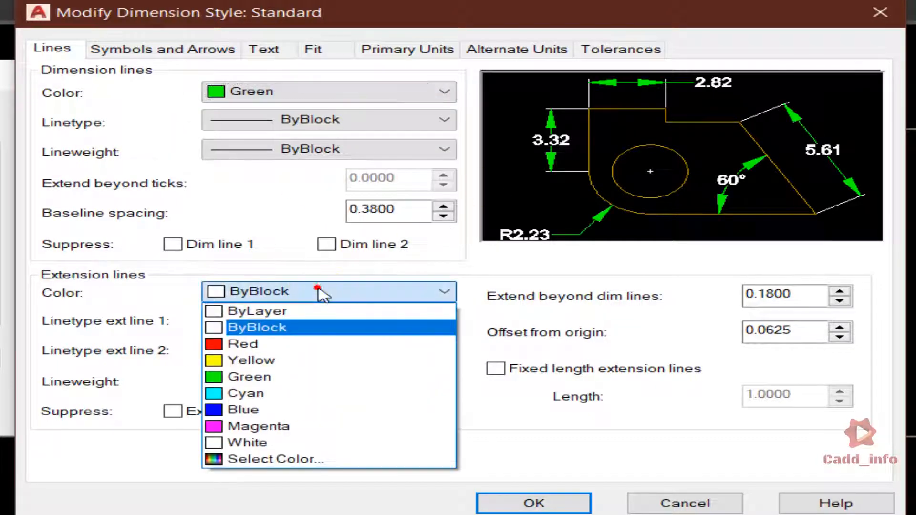
click(295, 394)
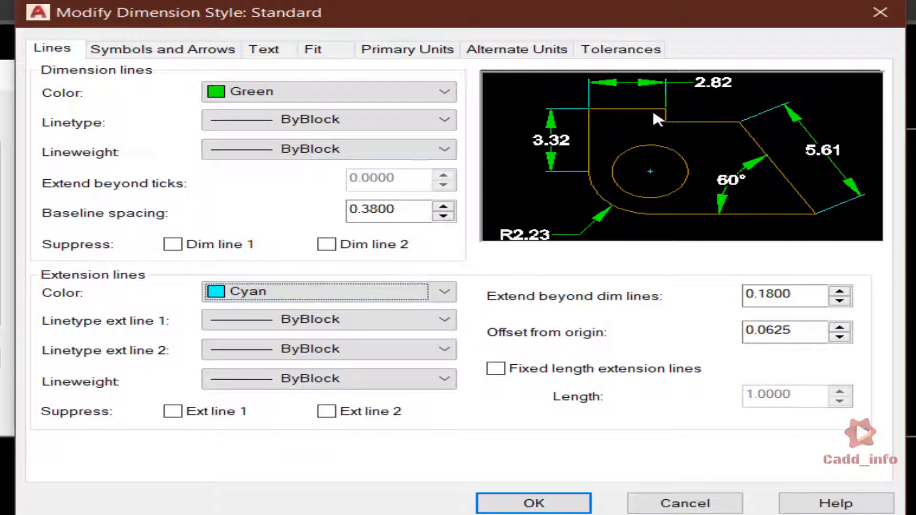
Load the ISO dash linetype ACAD_ISO02W100 and assign it to the dimension lines.
click(334, 120)
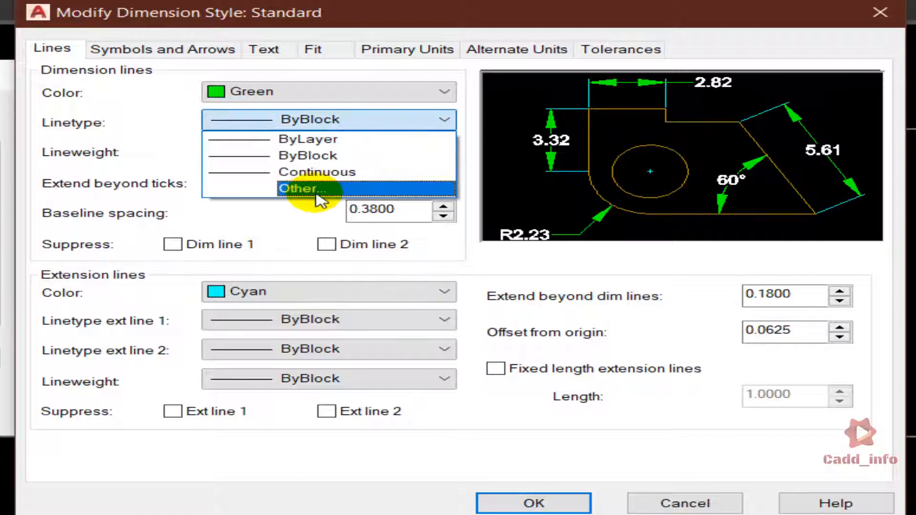
click(318, 189)
click(198, 374)
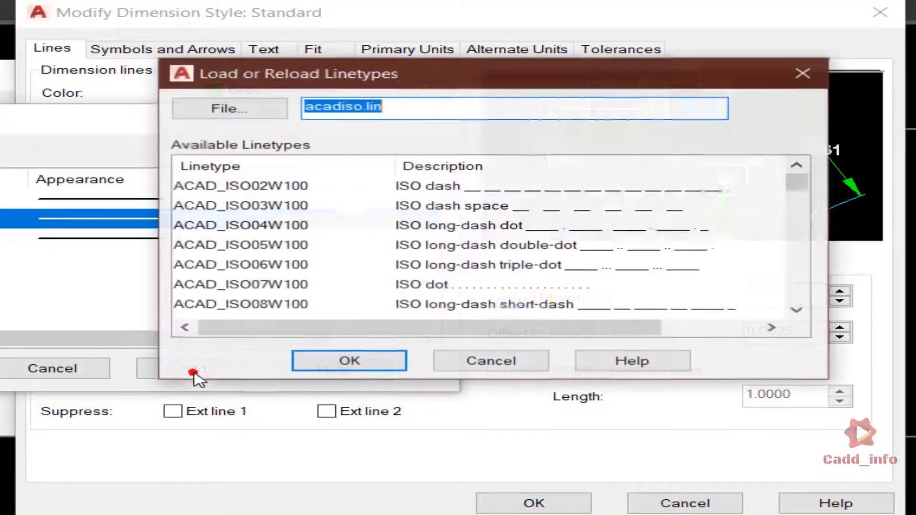
click(581, 187)
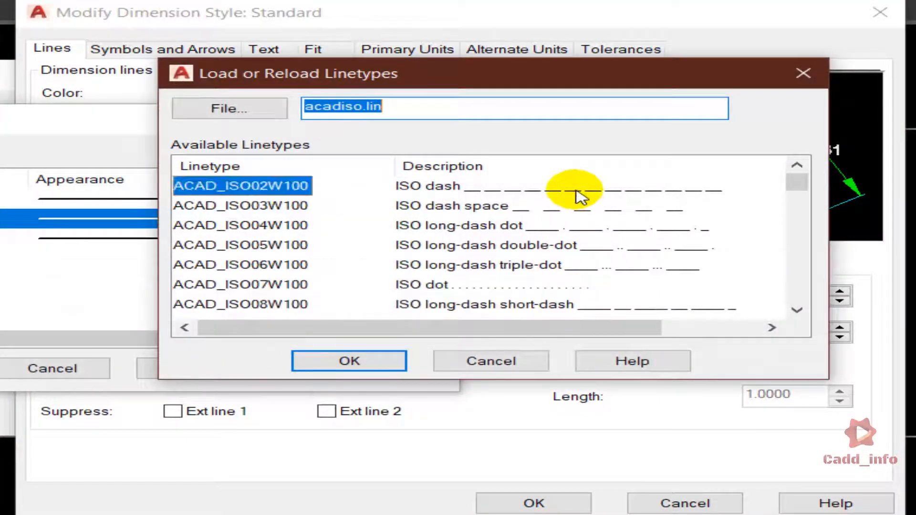
click(356, 358)
click(266, 236)
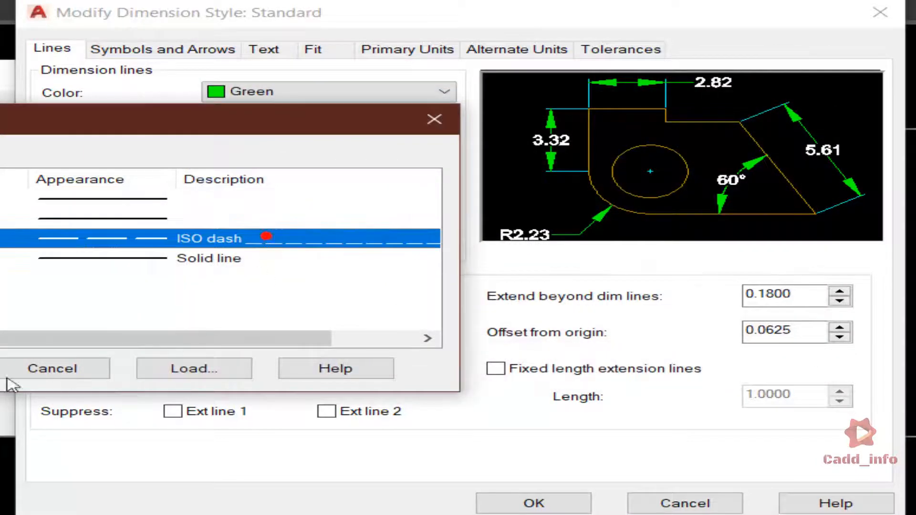
click(0, 370)
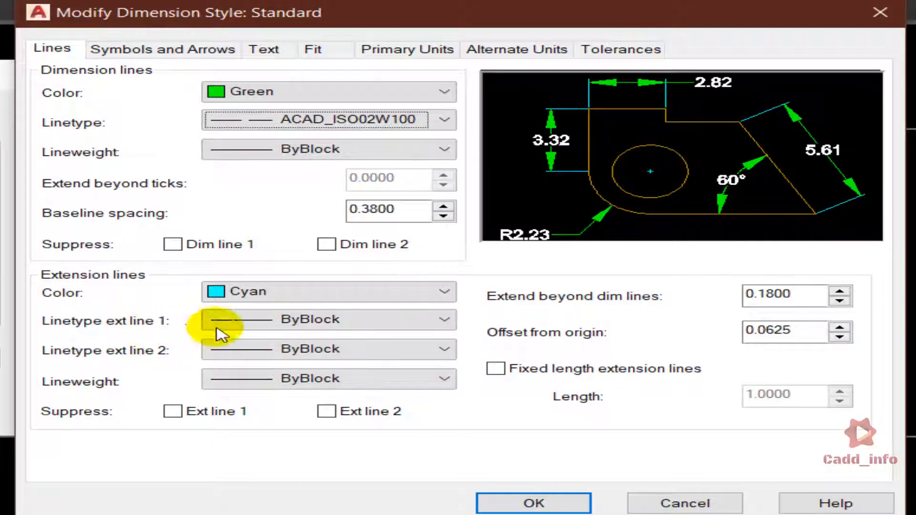
Load the ISO dot linetype ACAD_ISO07W100 and assign it to extension line 1.
click(330, 319)
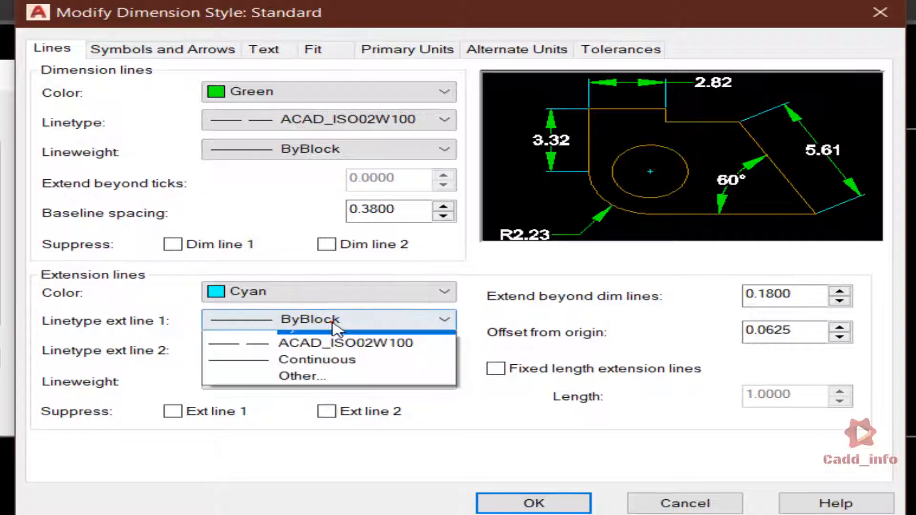
click(308, 406)
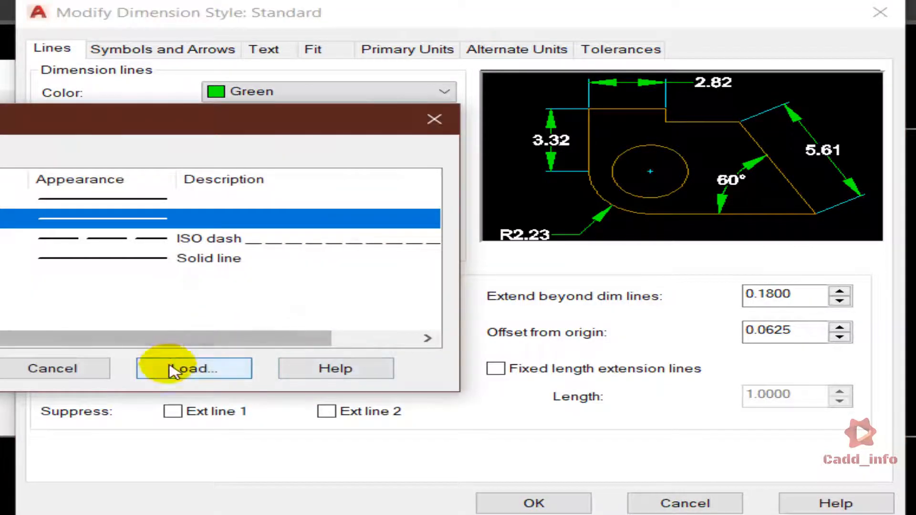
click(172, 367)
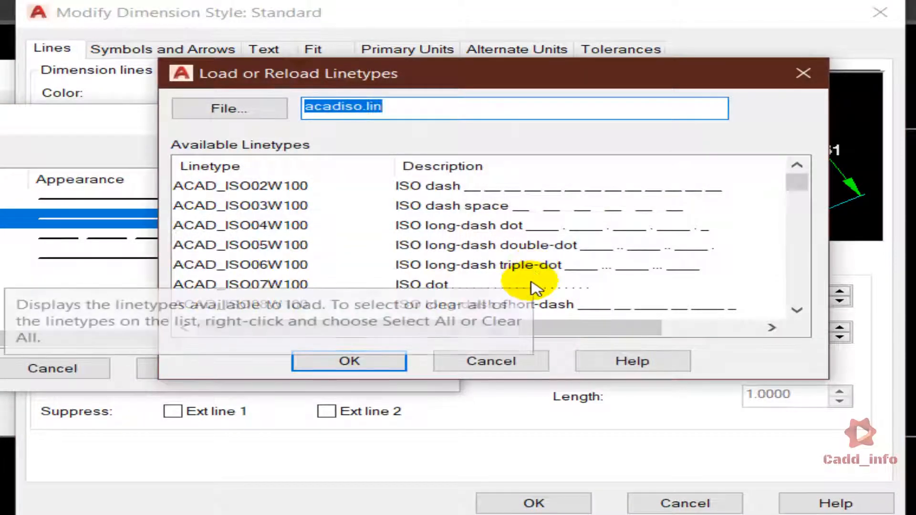
click(536, 284)
click(307, 362)
click(279, 260)
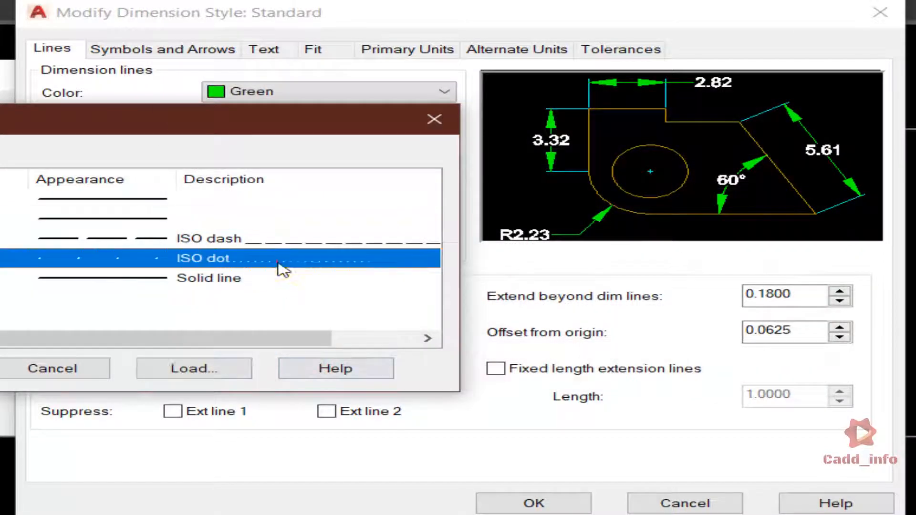
double_click(277, 260)
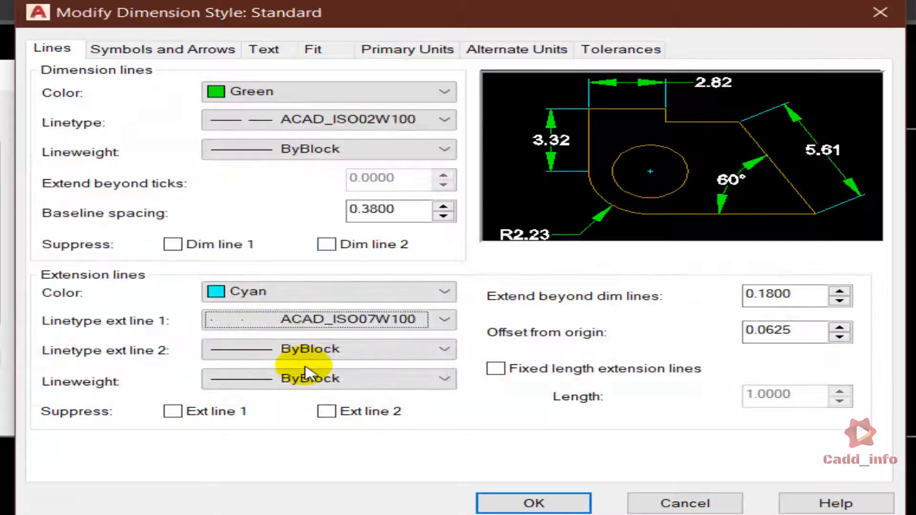
Load the ISO dash dot linetype ACAD_ISO10W100 and assign it to extension line 2.
click(305, 350)
click(313, 449)
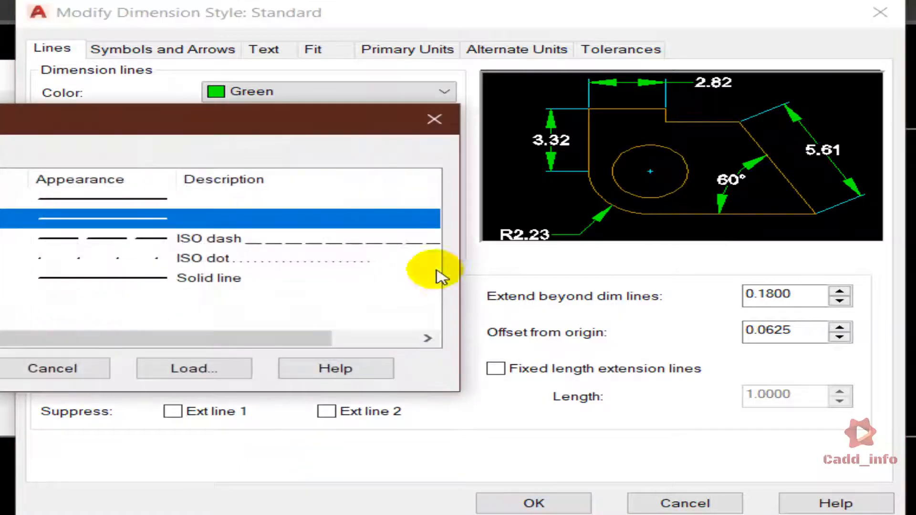
click(219, 368)
scroll(437, 271, down, 2)
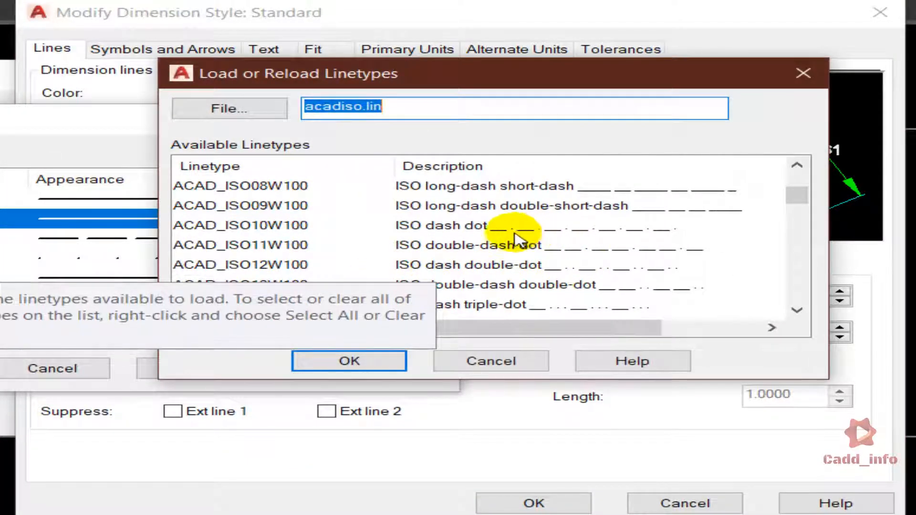
click(523, 228)
click(351, 358)
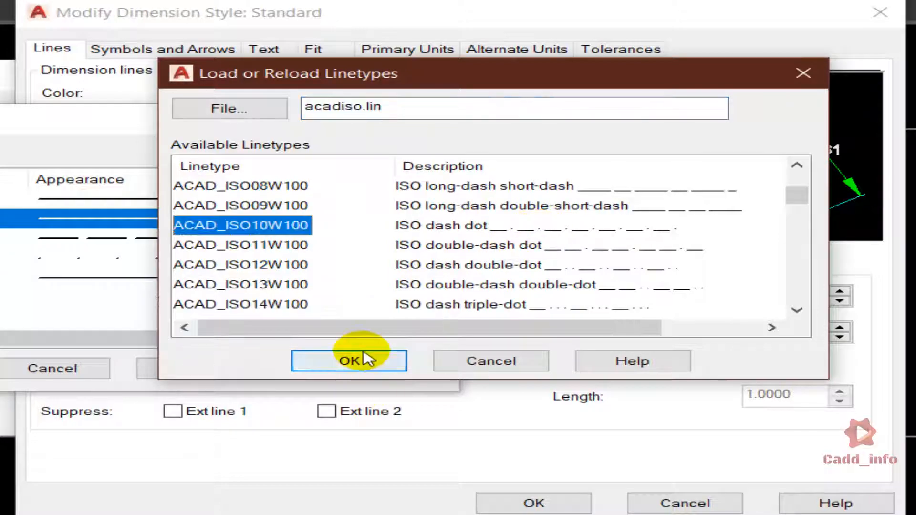
click(266, 273)
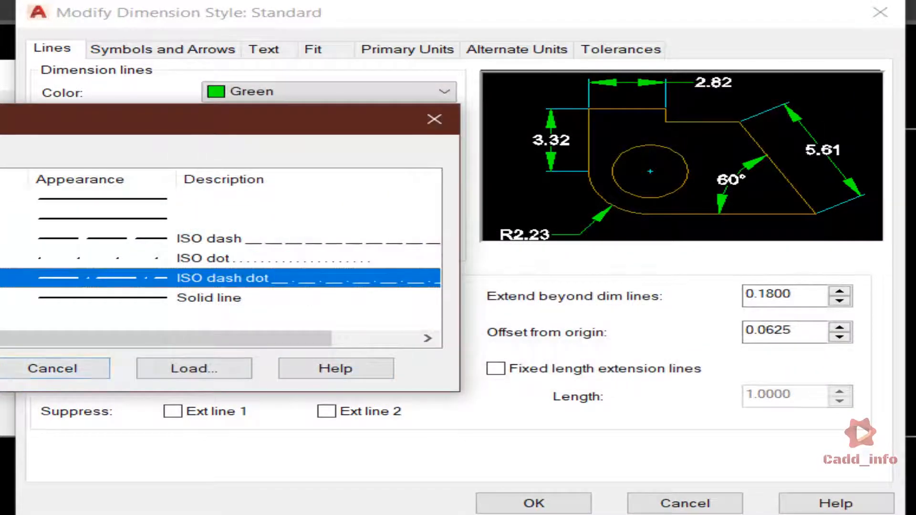
click(0, 369)
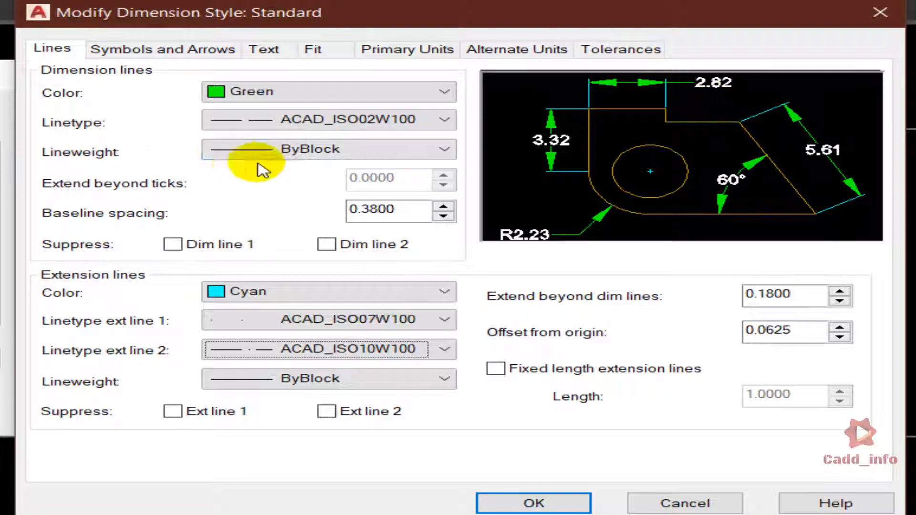
Set the lineweight of the dimension lines to 0.50 mm.
click(287, 150)
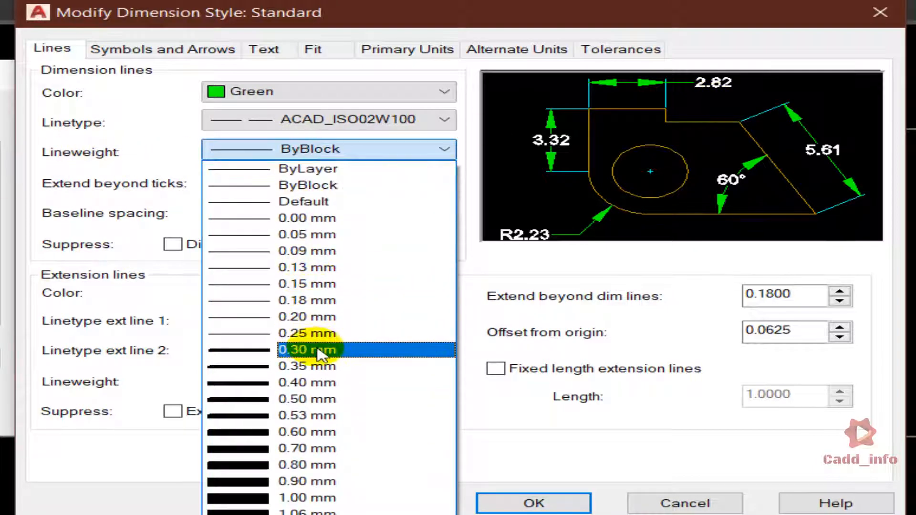
click(313, 400)
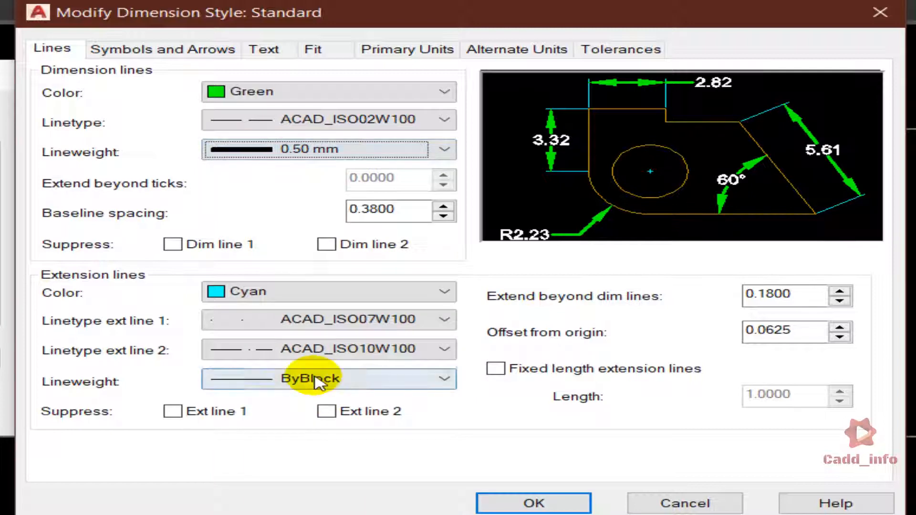
Set the lineweight of the extension lines to 0.50 mm.
click(317, 379)
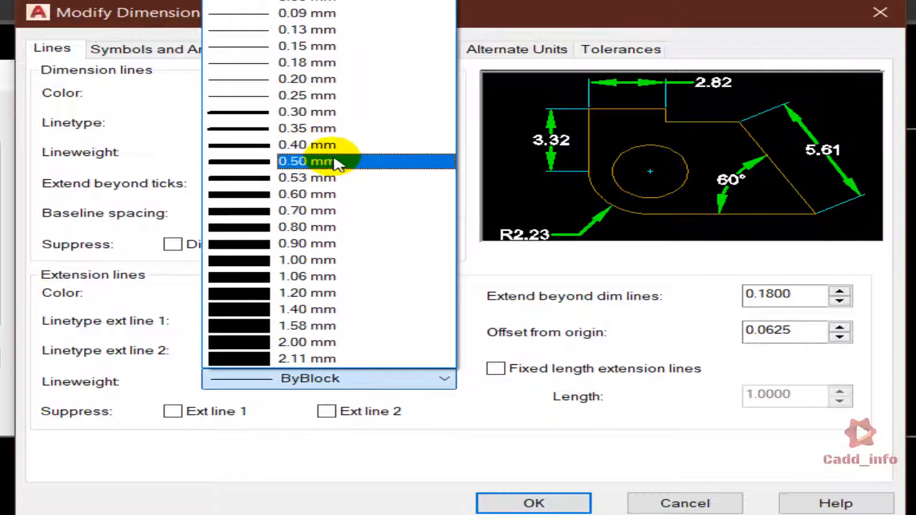
click(334, 161)
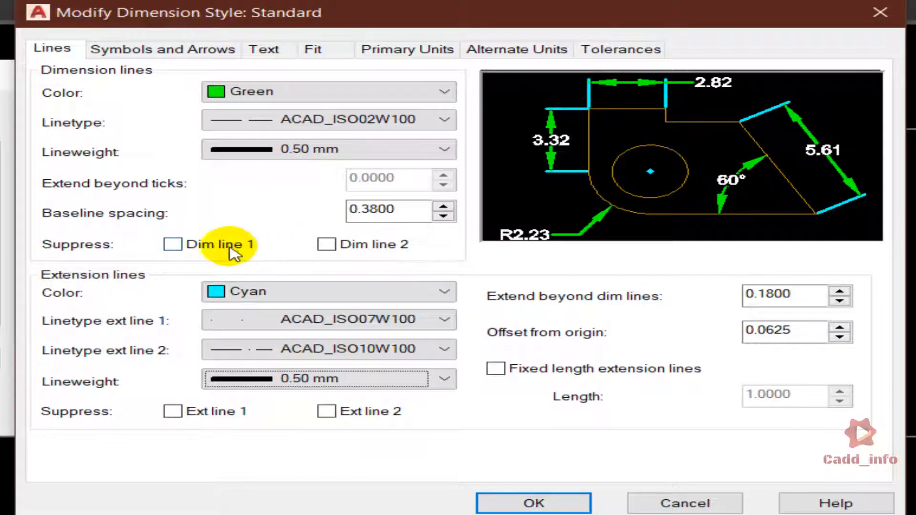
Toggle the suppression of Dim line 1 and Dim line 2 on and back off.
click(173, 246)
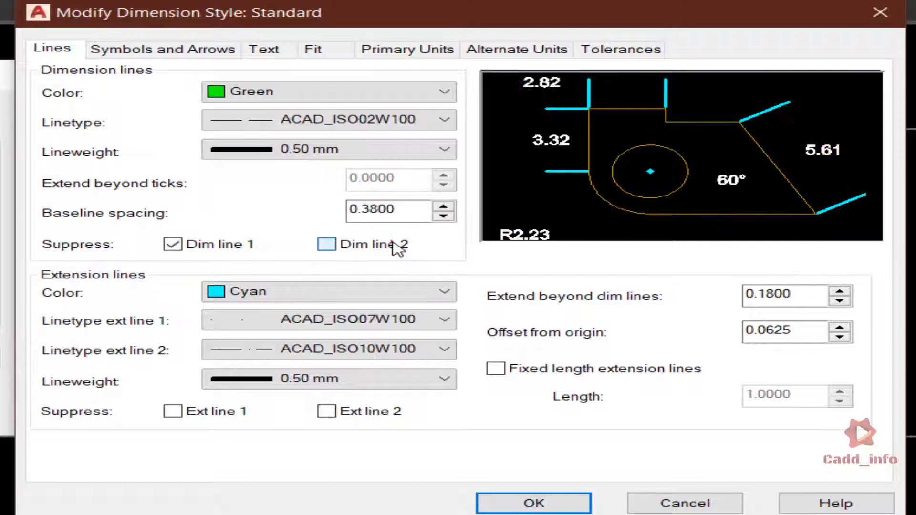
click(328, 245)
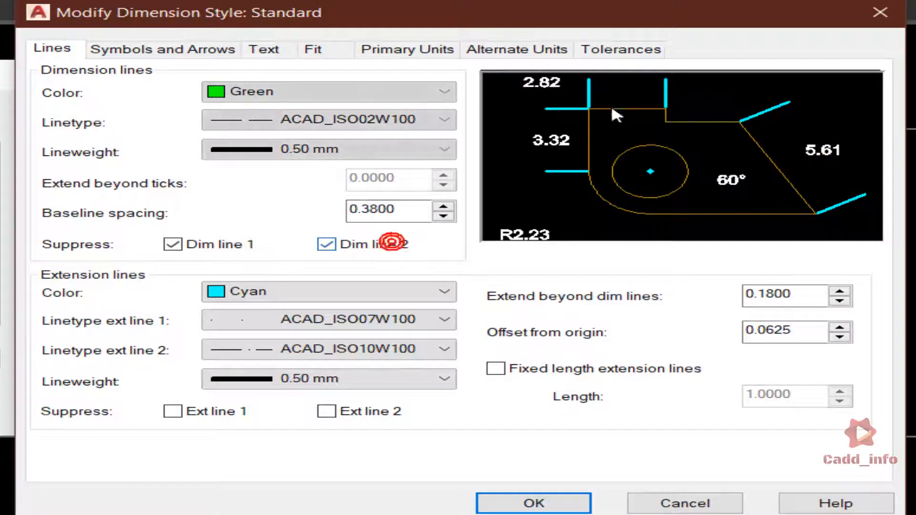
click(215, 243)
click(354, 248)
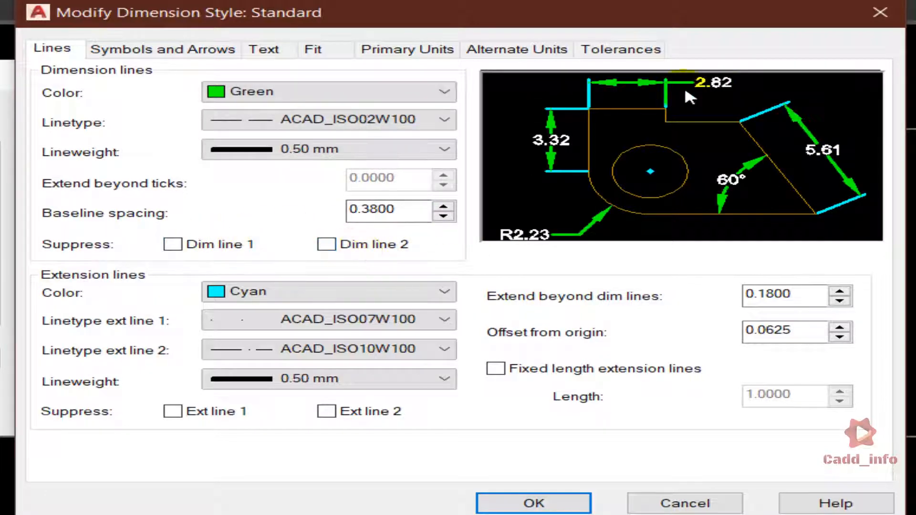
Toggle the suppression of Ext line 1 and Ext line 2 on and back off.
click(200, 413)
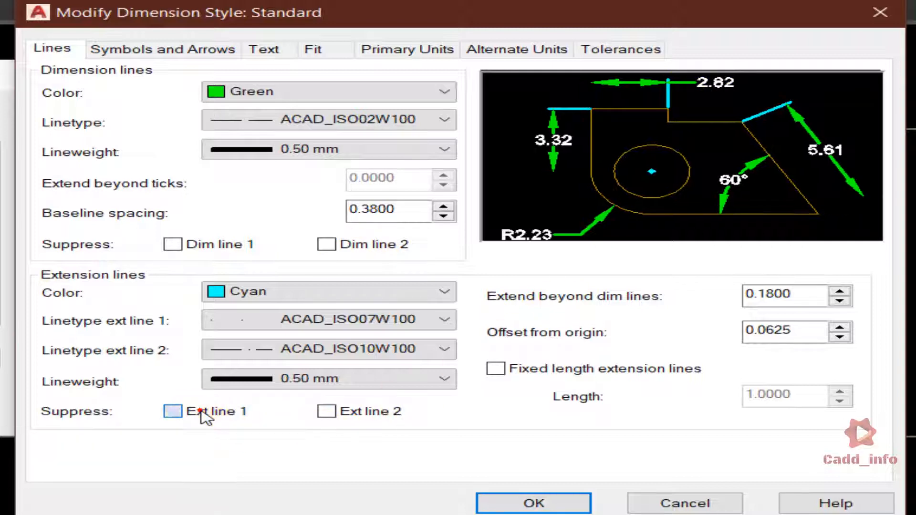
click(370, 418)
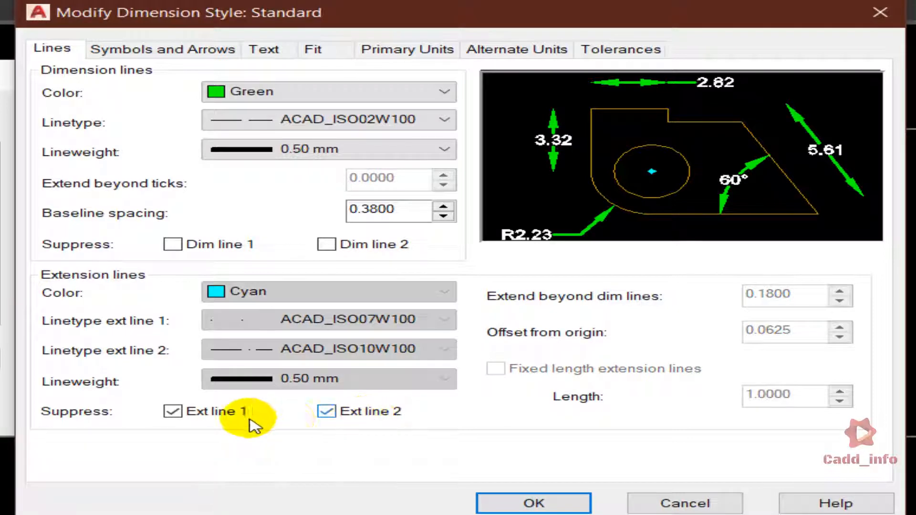
click(231, 413)
click(329, 413)
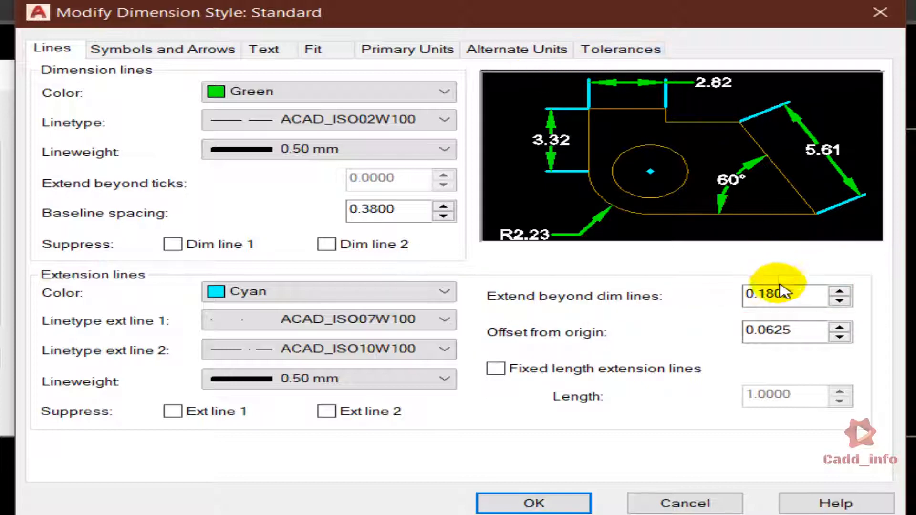
Try extending the extension lines beyond the dimension lines by 0.5000 and 1.0000, and set the value to 0.2500.
double_click(813, 294)
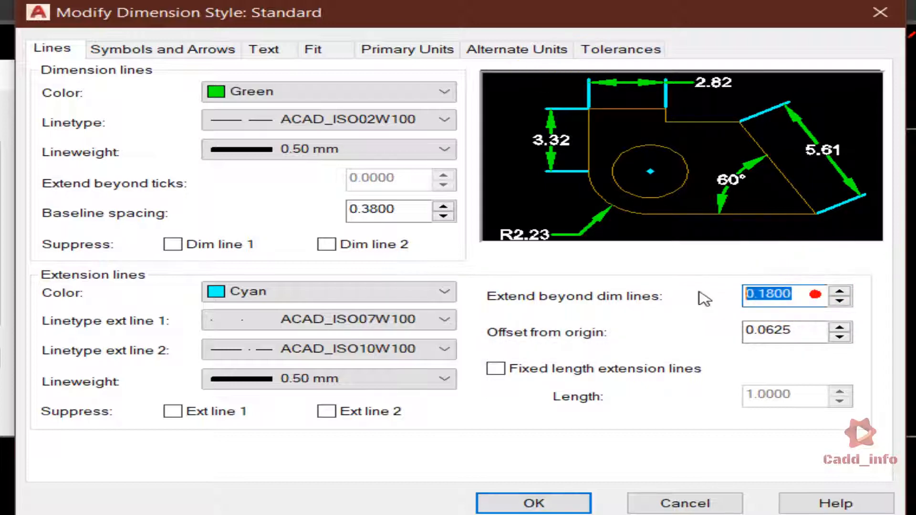
text(0.5000)
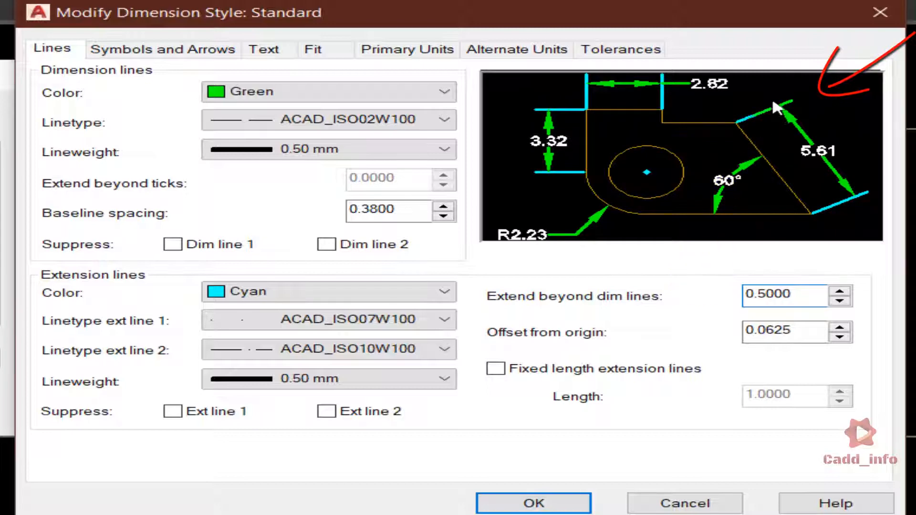
double_click(805, 292)
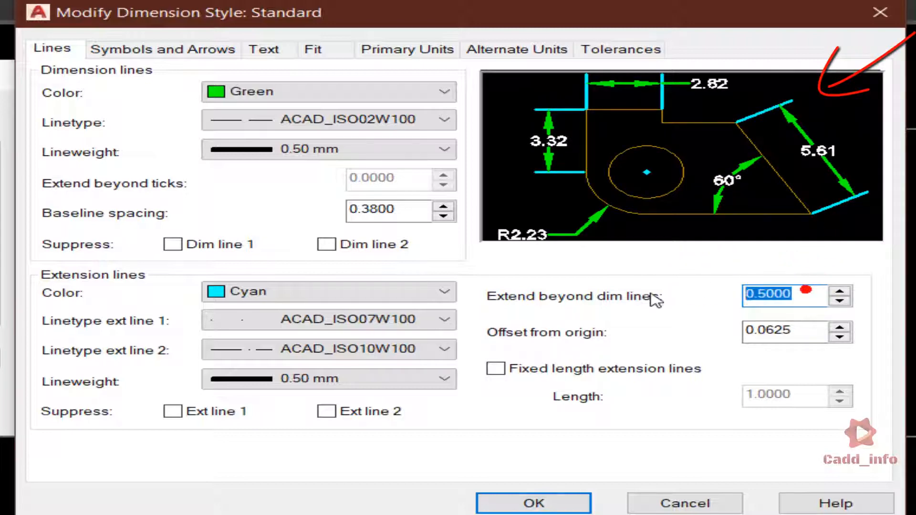
text(1.0000)
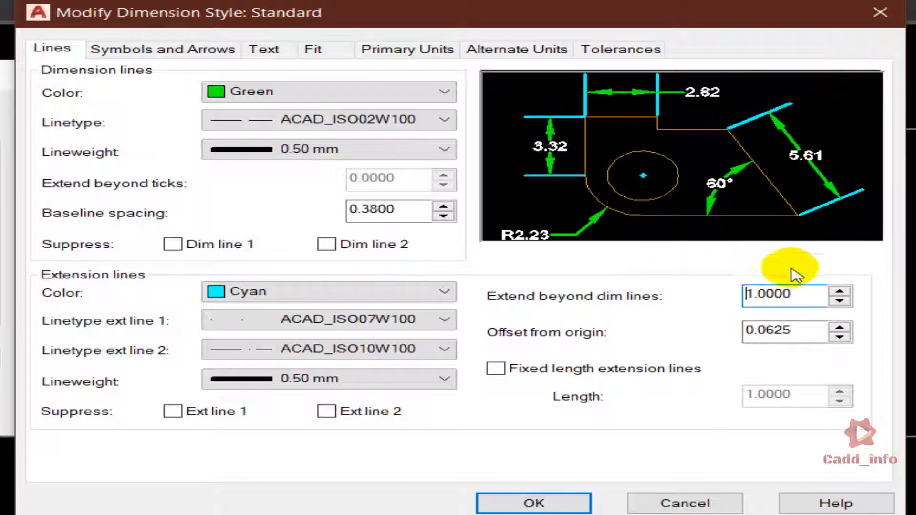
click(806, 292)
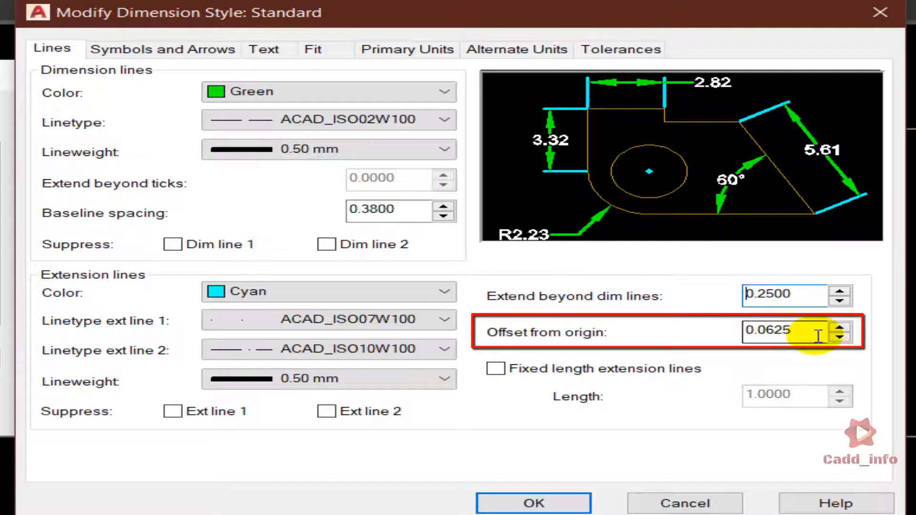
Try an origin offset of 1.0000 for the extension lines and toggle fixed length extension lines on and off.
drag(818, 336, 714, 340)
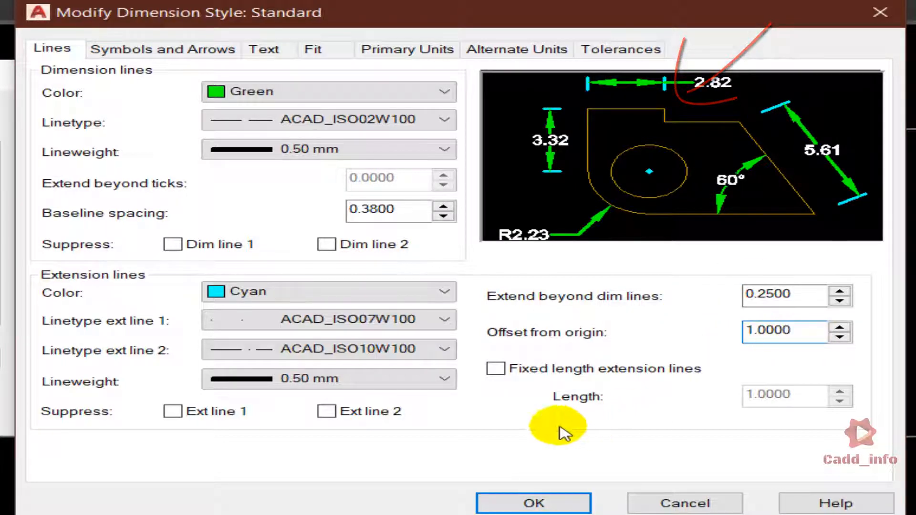
click(496, 368)
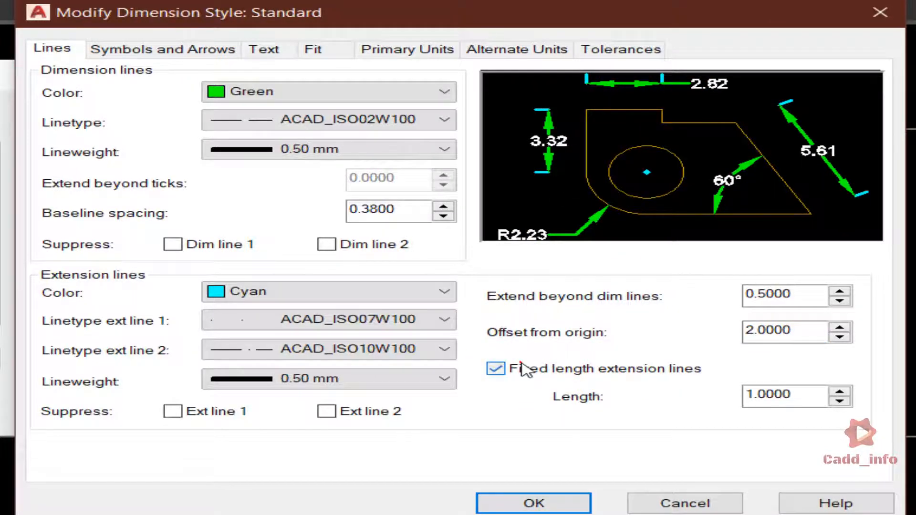
click(521, 365)
click(521, 366)
click(520, 366)
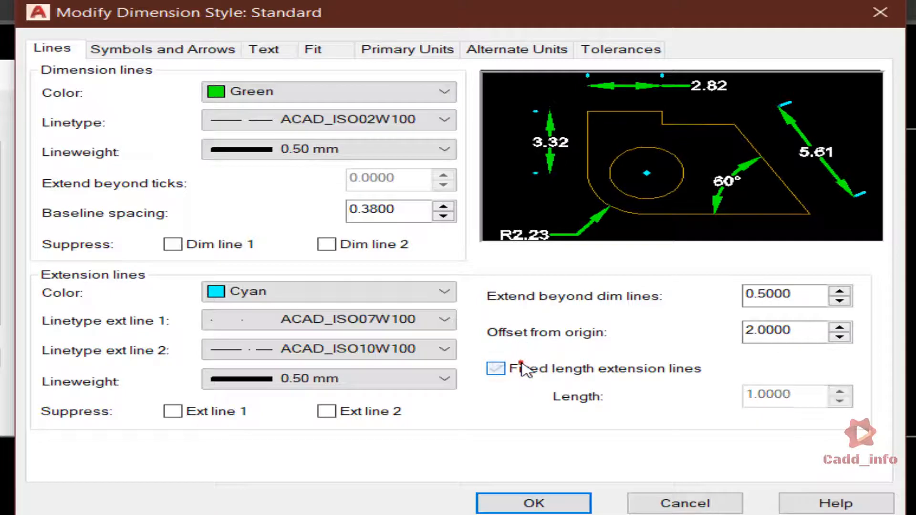
Set the extension lines' offset from origin to 0.5000, accept the style changes and close the dimension style manager.
double_click(810, 330)
text(0.5000)
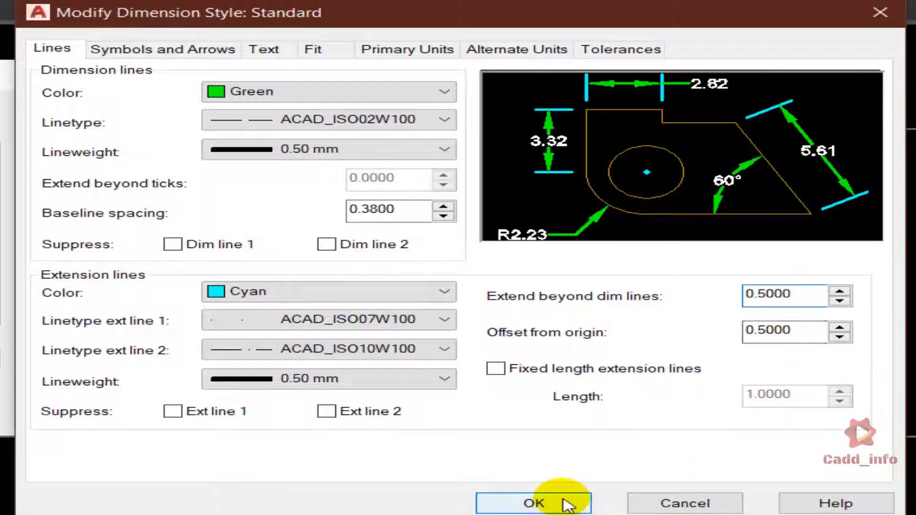
click(539, 503)
click(673, 454)
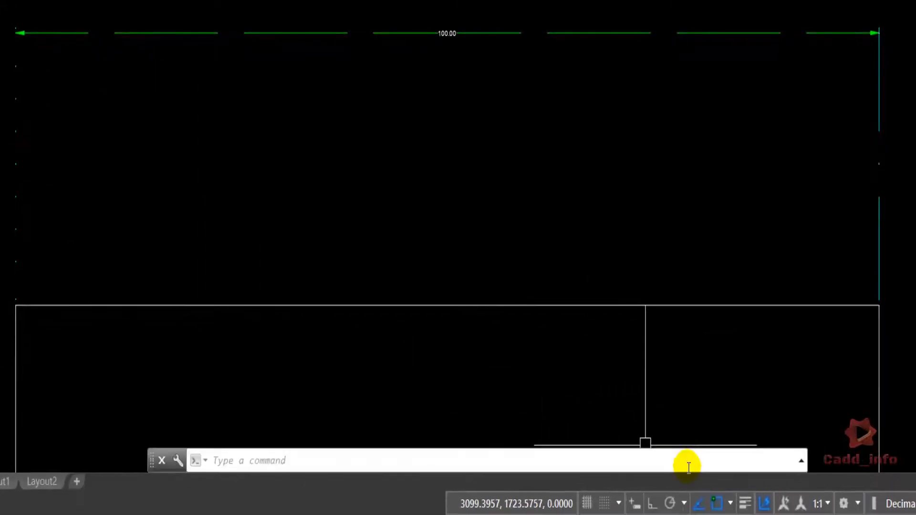
Toggle the lineweight display on and off to compare the look of the dimension and extension lines.
click(745, 504)
click(746, 504)
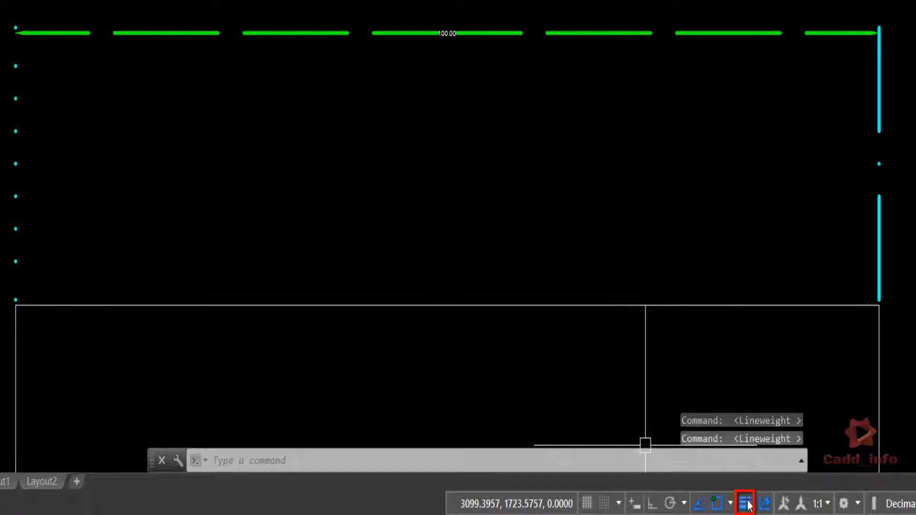
click(746, 504)
click(747, 504)
click(747, 505)
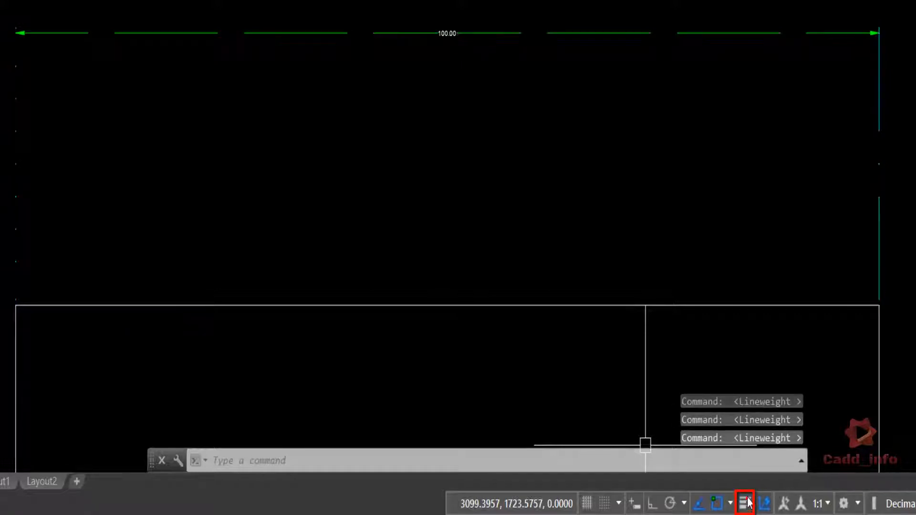
Reopen the Standard dimension style for modification and set the dimension lines' color, linetype and lineweight to ByLayer.
text(D)
key(Return)
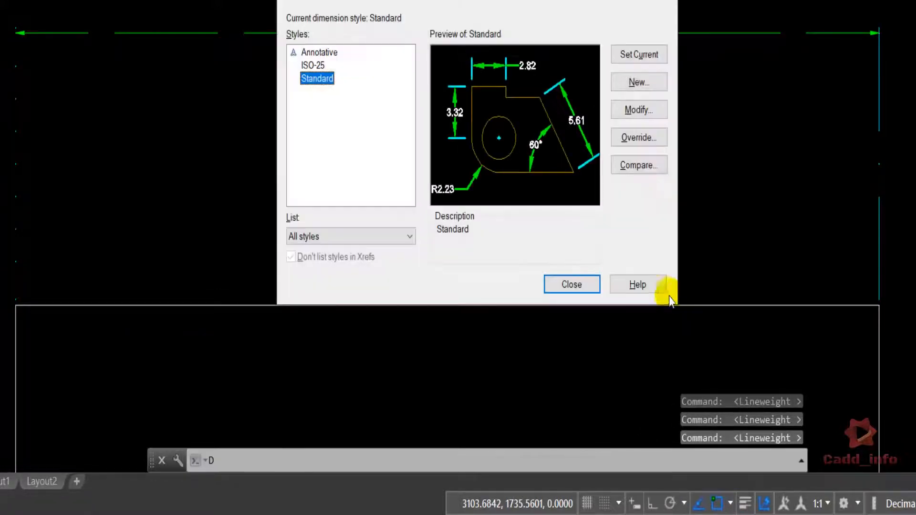
click(639, 112)
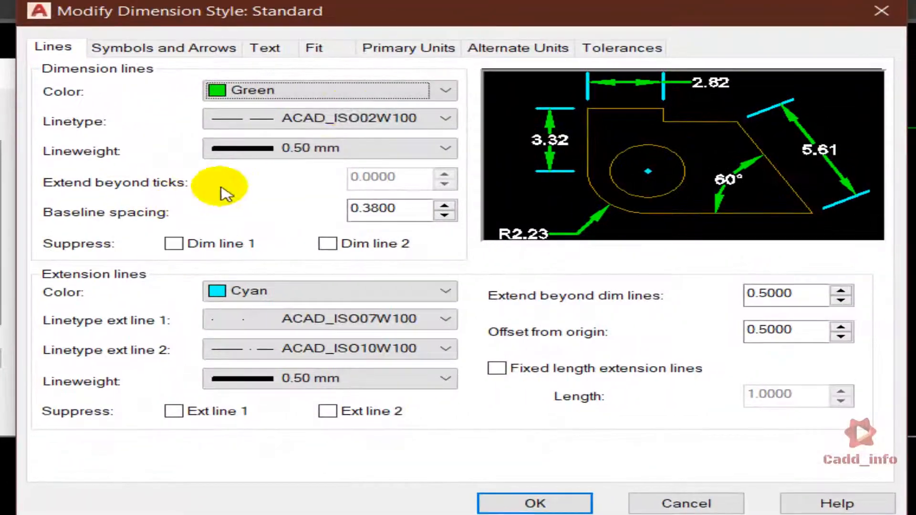
click(351, 99)
click(343, 110)
click(344, 118)
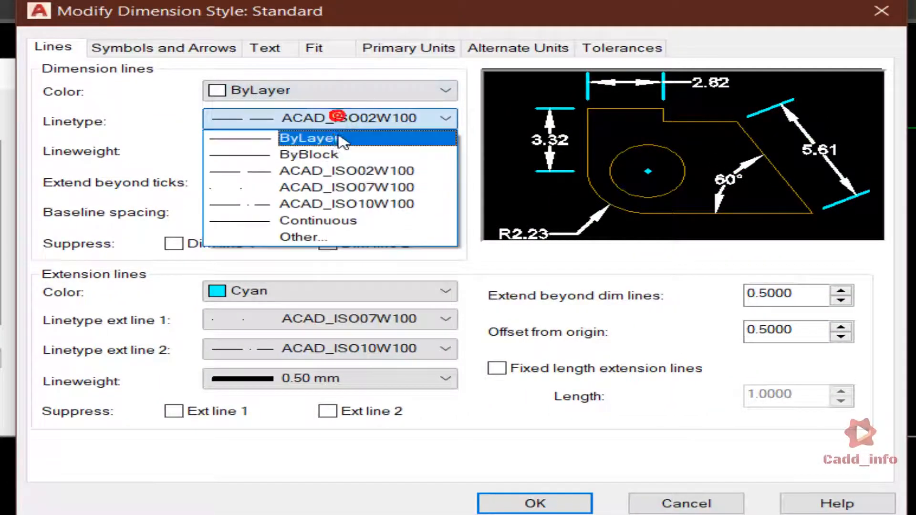
click(335, 137)
click(334, 146)
click(324, 165)
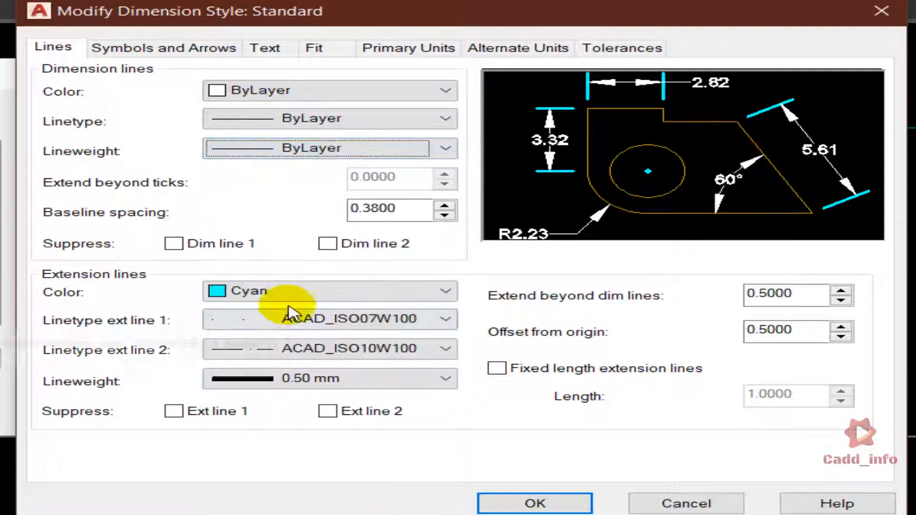
Set the extension lines' color, both linetypes and lineweight to ByLayer.
click(290, 291)
click(291, 312)
click(292, 321)
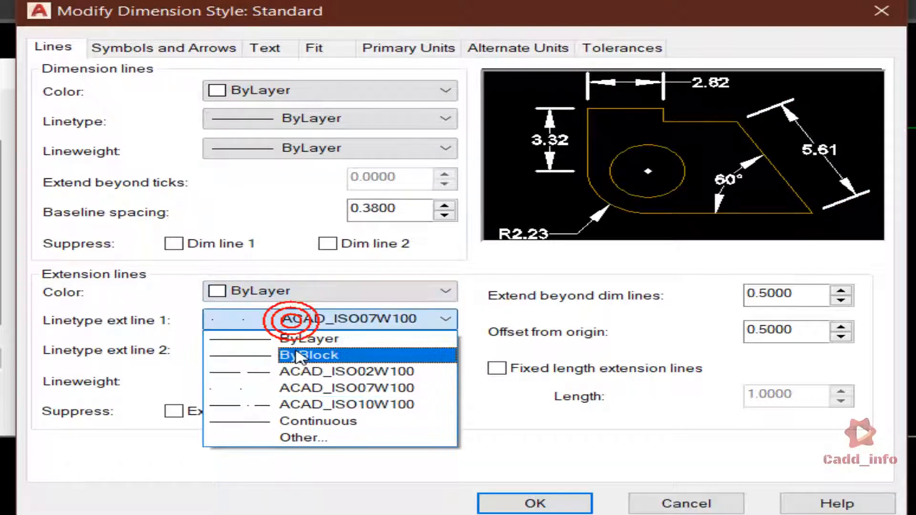
click(297, 342)
click(302, 351)
click(305, 368)
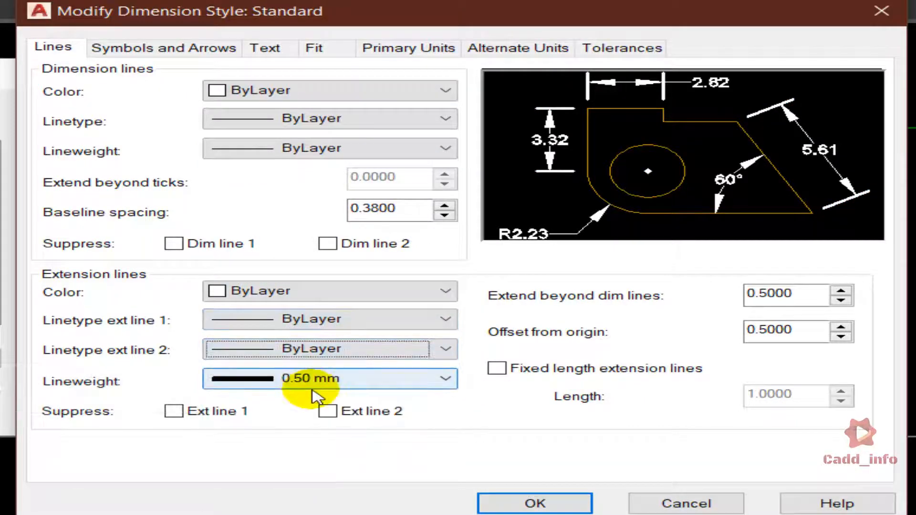
click(319, 383)
click(295, 1)
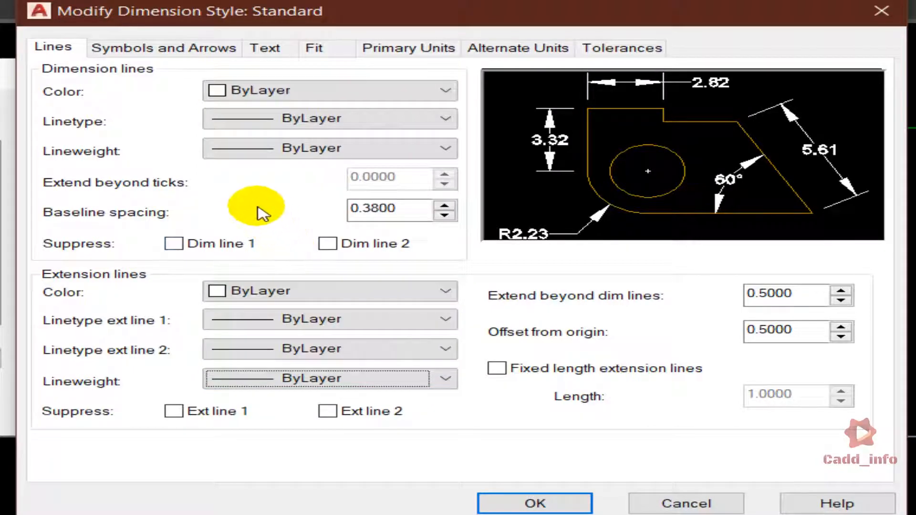
Try the Closed blank and Dot blank styles for the first and second arrowheads.
click(196, 50)
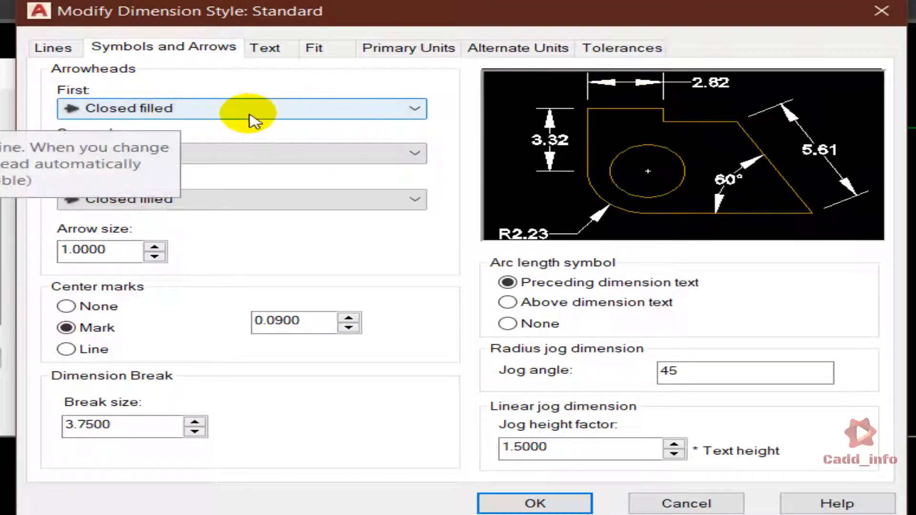
click(204, 112)
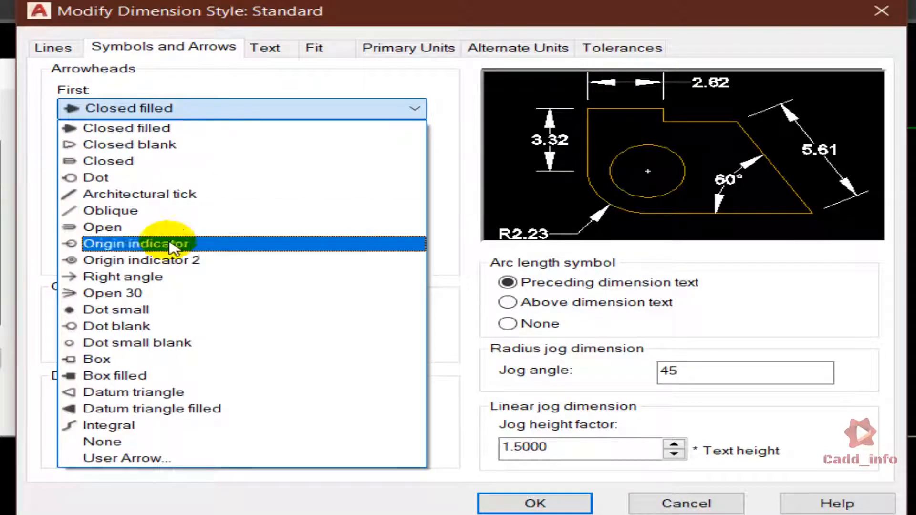
click(165, 149)
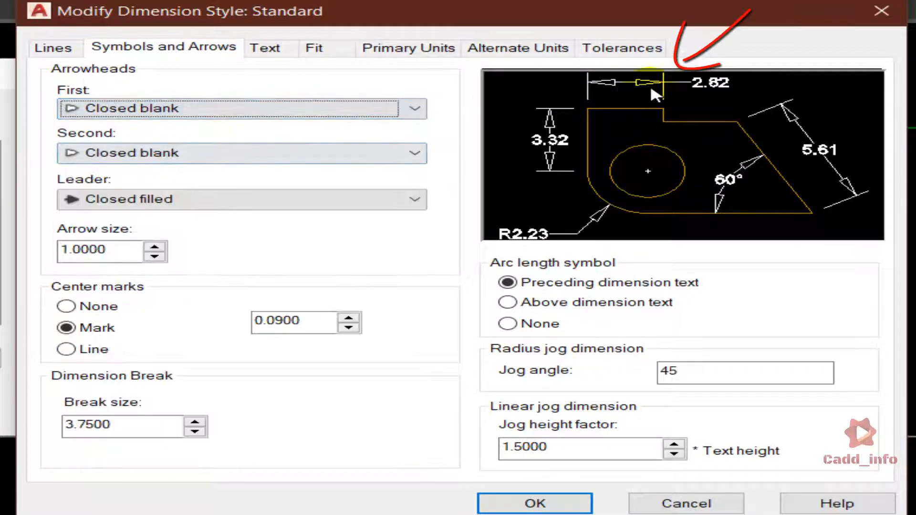
click(163, 108)
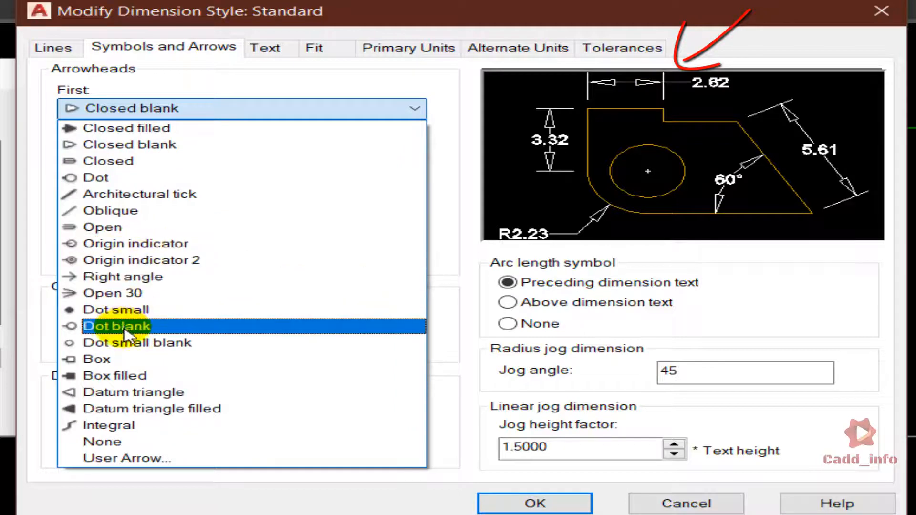
click(155, 327)
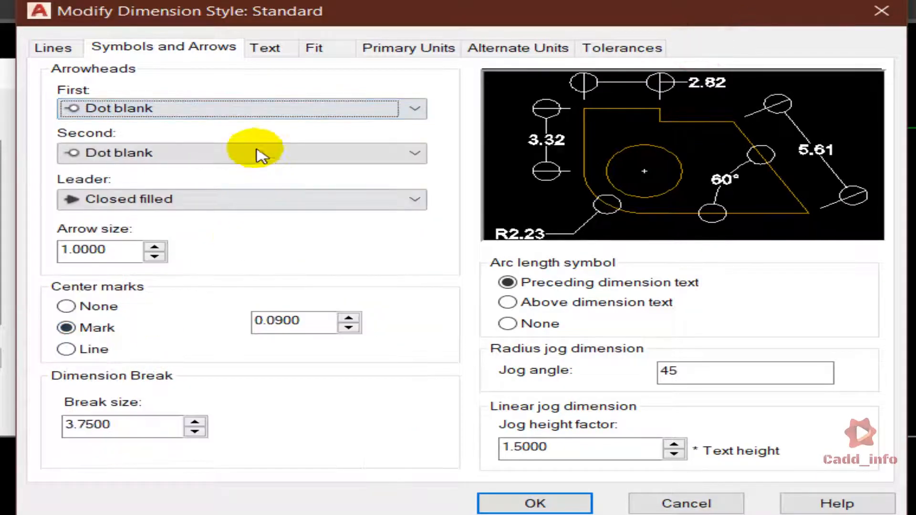
Try the Dot small and Box arrowheads, settle on Architectural tick for the first and second arrowheads, and keep the leader as Closed filled.
click(255, 112)
click(203, 310)
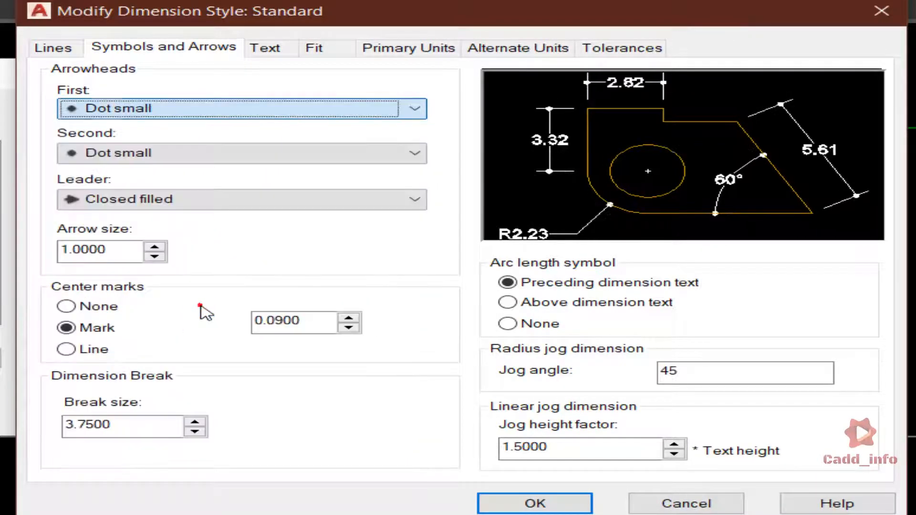
click(281, 110)
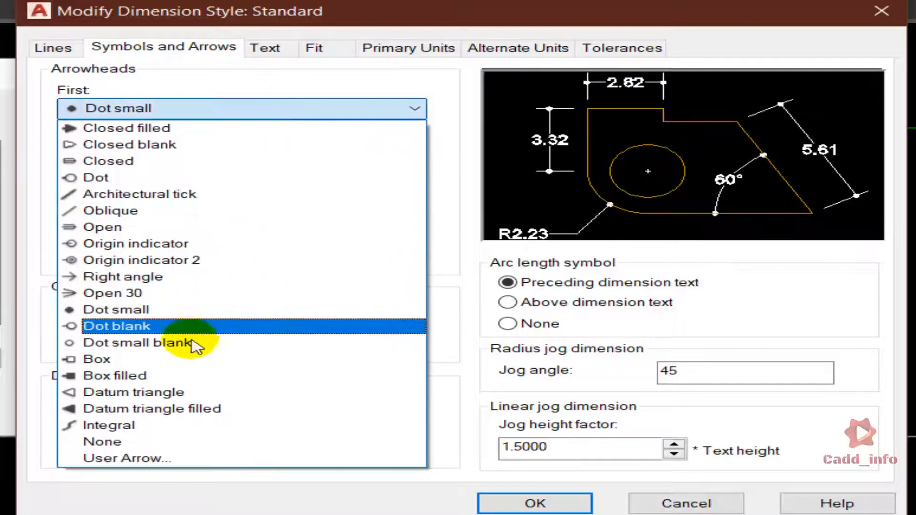
click(181, 359)
click(273, 102)
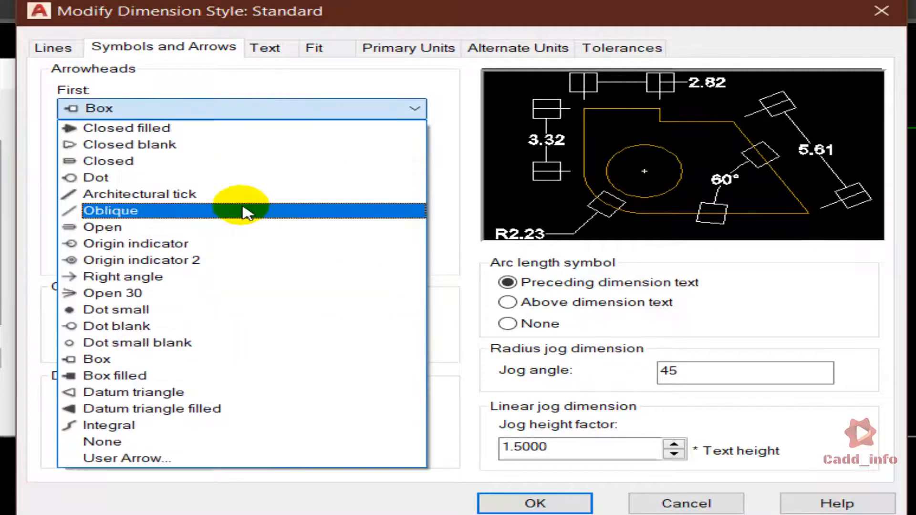
click(245, 195)
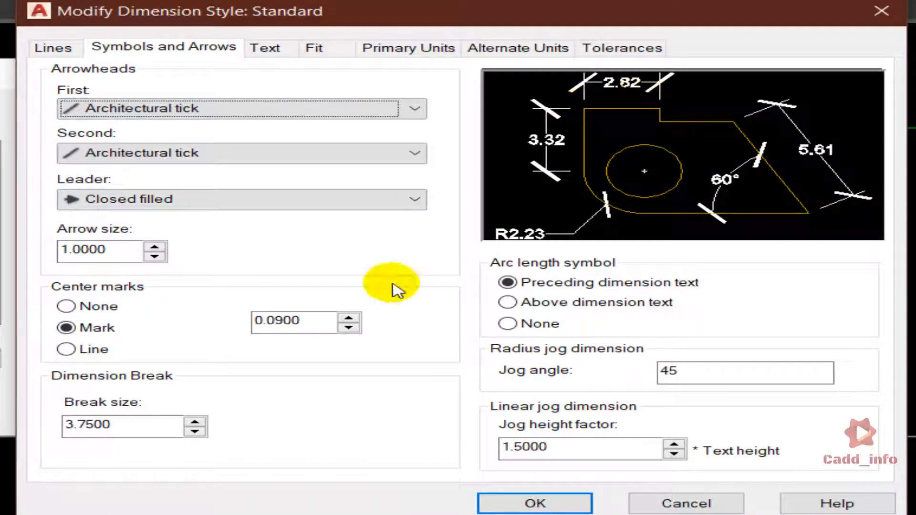
click(204, 200)
click(203, 201)
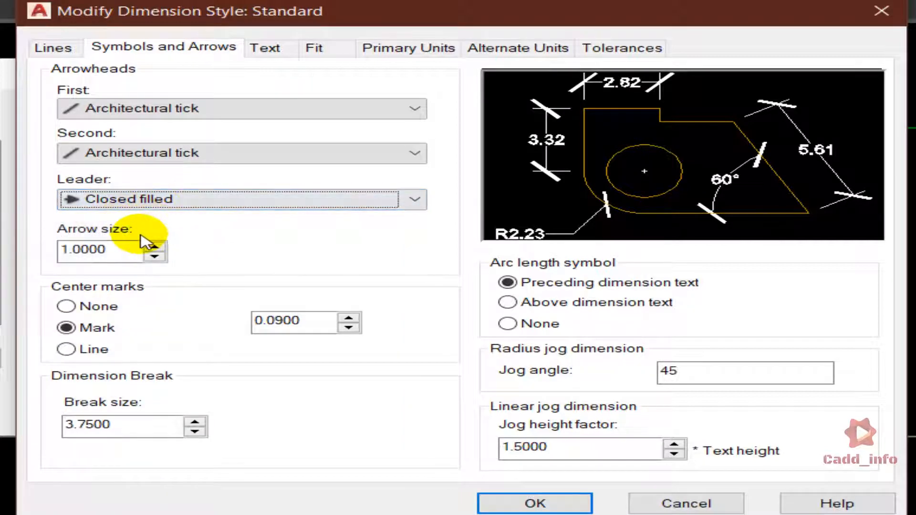
Set the arrow size to 3 after trying 0.5, and apply the changes to the Standard dimension style.
double_click(123, 249)
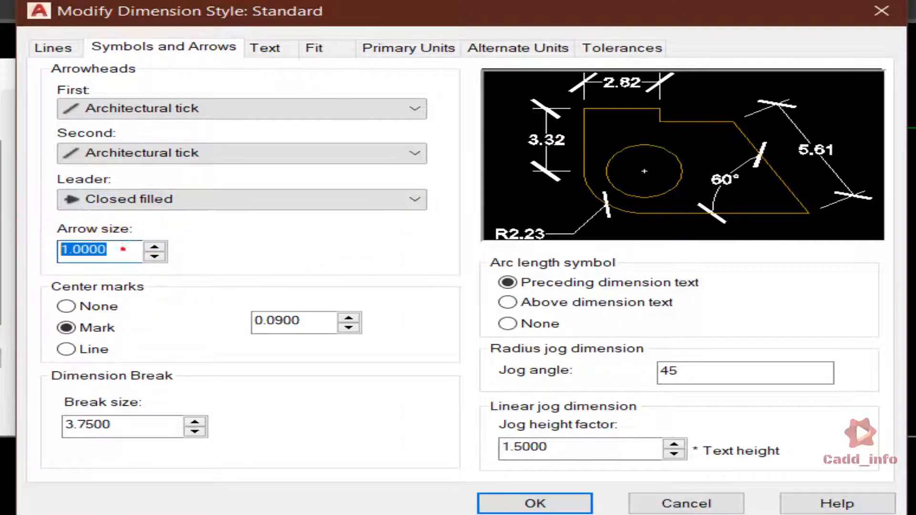
key(Return)
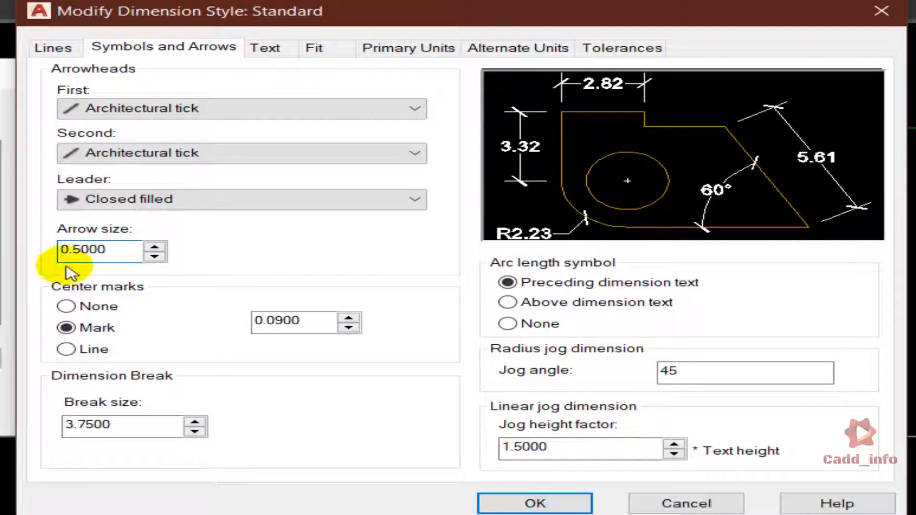
drag(131, 251, 21, 251)
text(3)
key(Return)
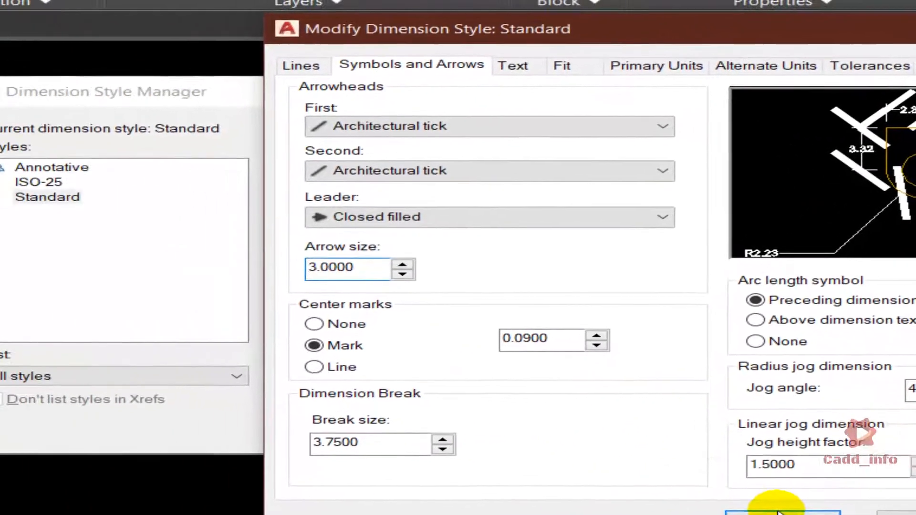
click(776, 512)
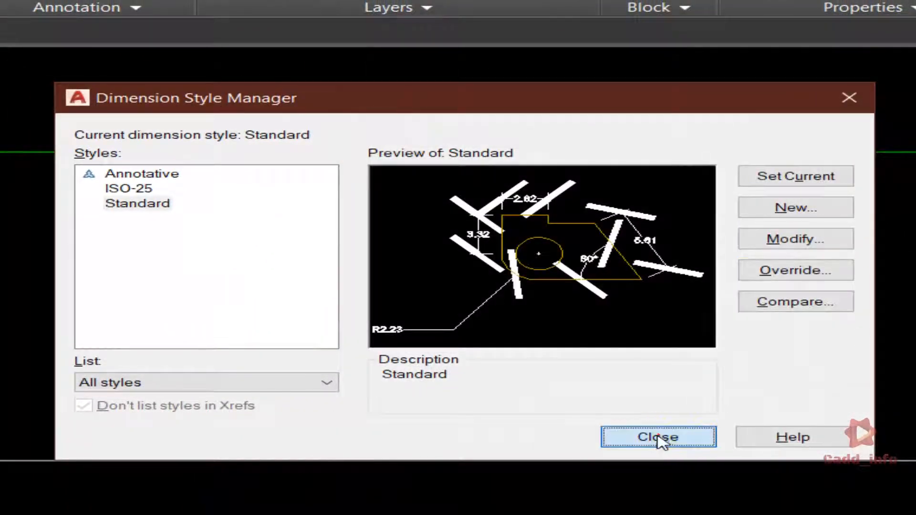
click(569, 437)
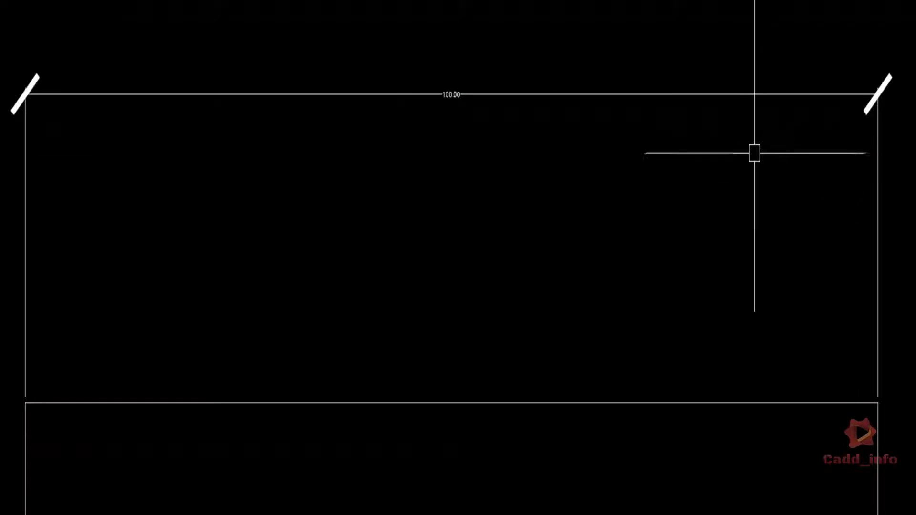
Draw a three-point arc in the empty space to the right of the dimensioned rectangle.
scroll(342, 238, down, 1)
middle_drag(521, 249, 347, 231)
scroll(366, 232, up, 1)
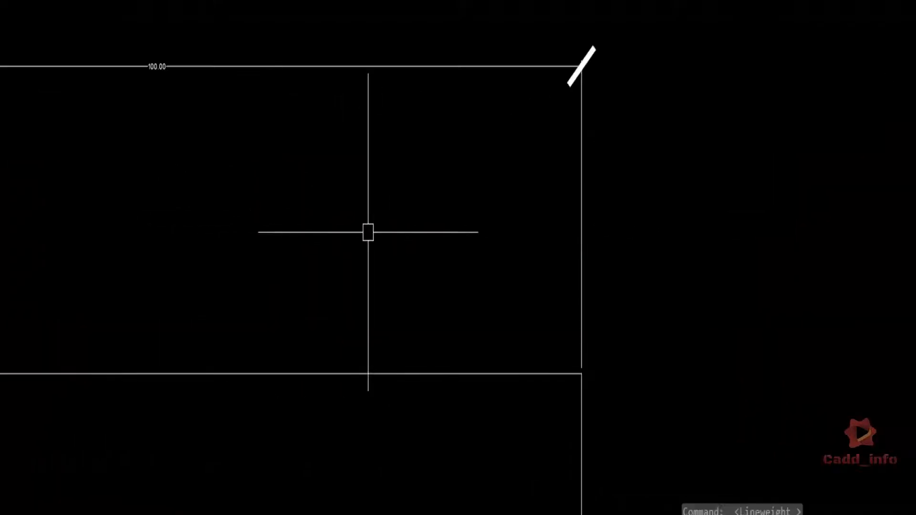
scroll(642, 243, down, 1)
middle_drag(577, 243, 403, 239)
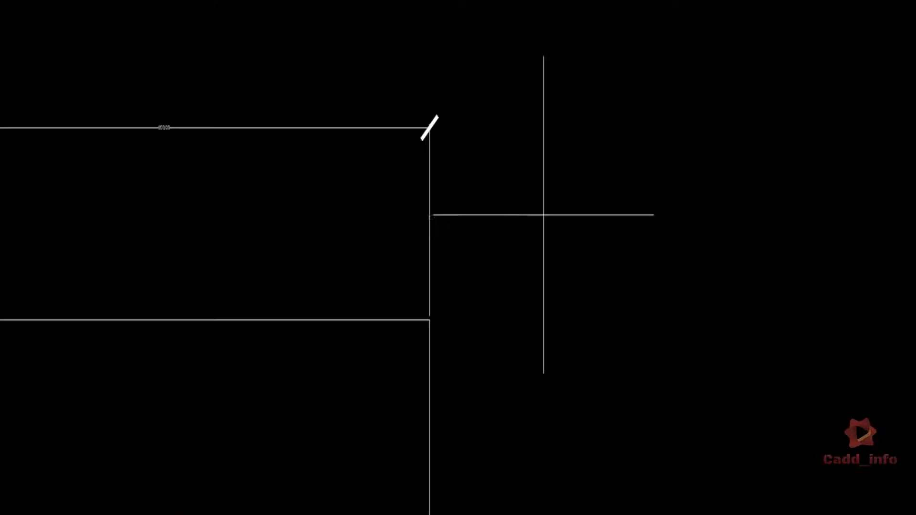
click(546, 216)
click(656, 237)
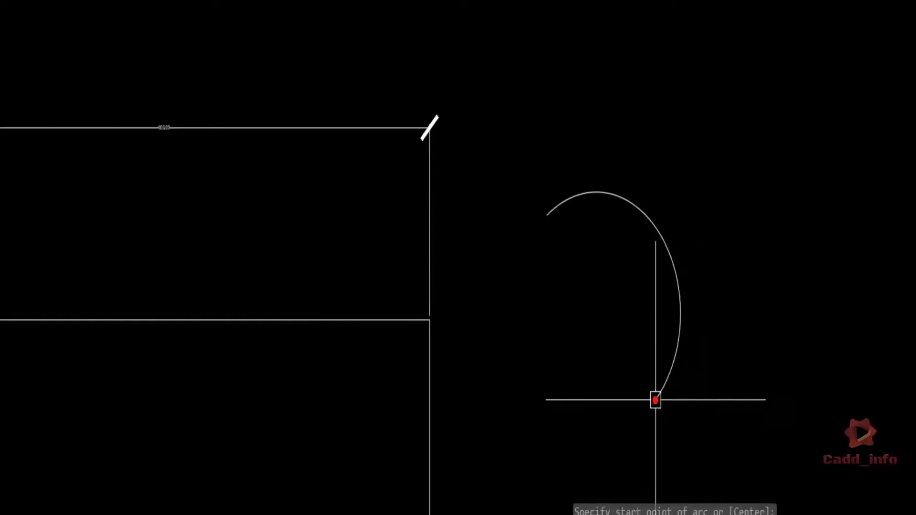
click(655, 399)
Add an arc length dimension outside the new arc.
click(664, 231)
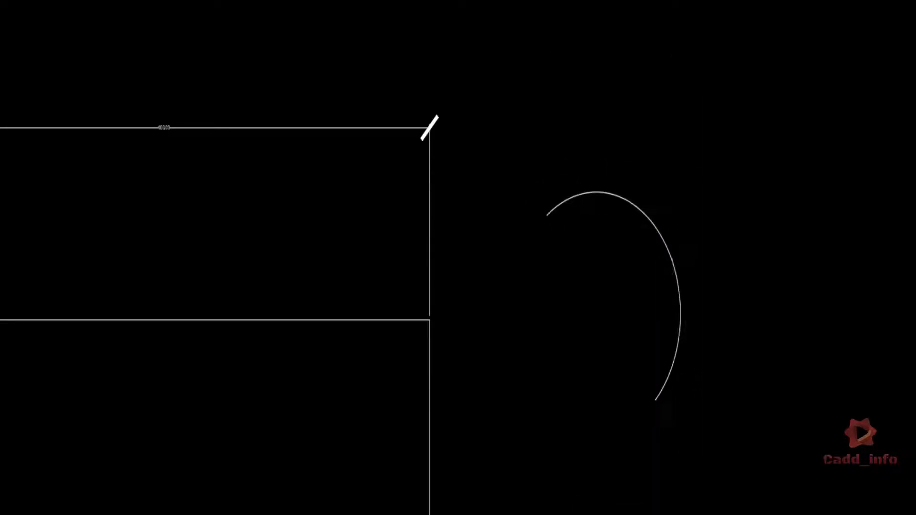
scroll(694, 211, up, 5)
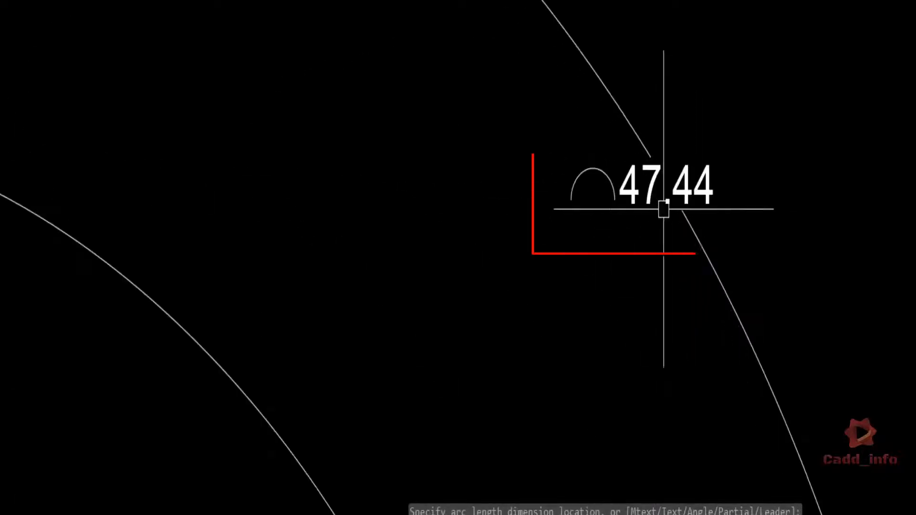
middle_drag(608, 223, 609, 252)
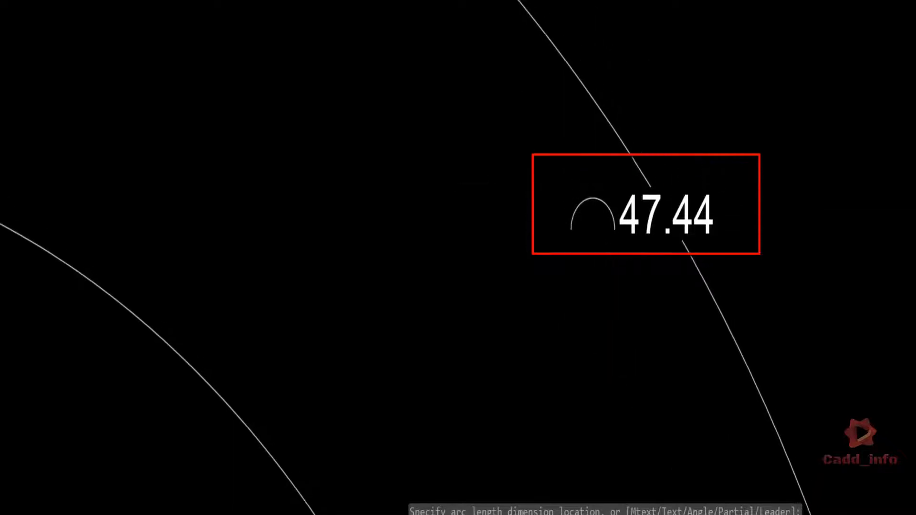
click(610, 236)
key(Escape)
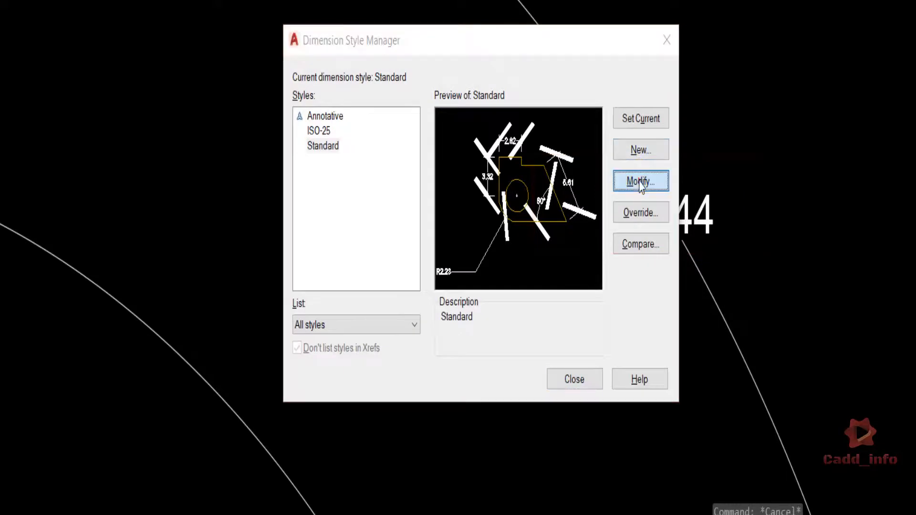
Modify the Standard dimension style to place the arc length symbol above the dimension text, and apply the change.
click(638, 180)
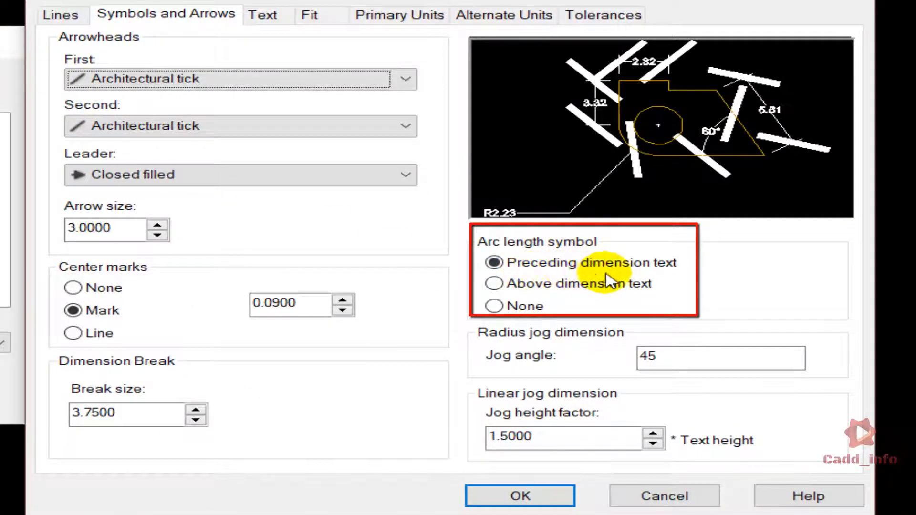
click(493, 283)
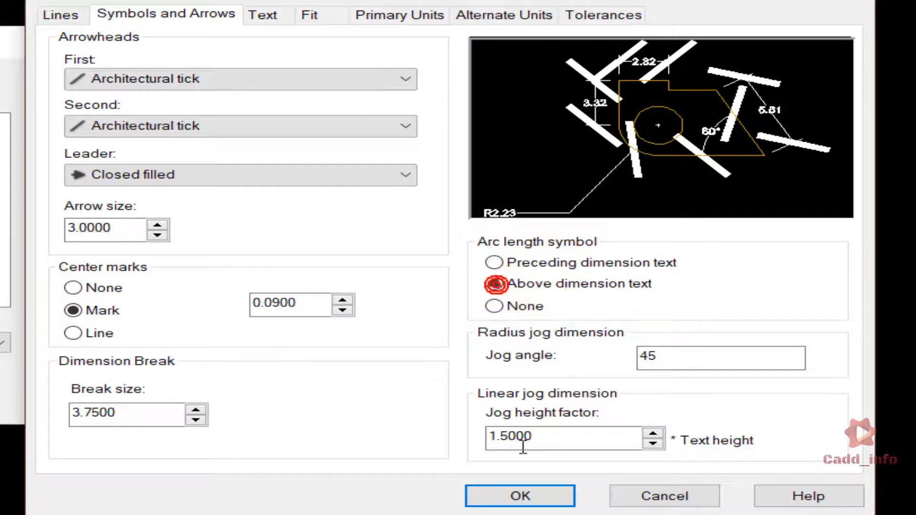
click(520, 496)
click(307, 401)
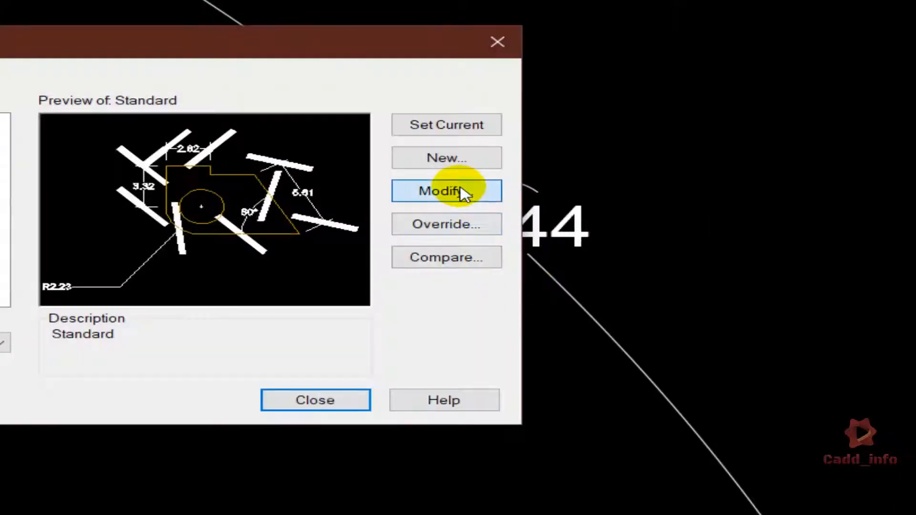
Set the arc length symbol to None in the Standard dimension style and apply the change.
click(463, 191)
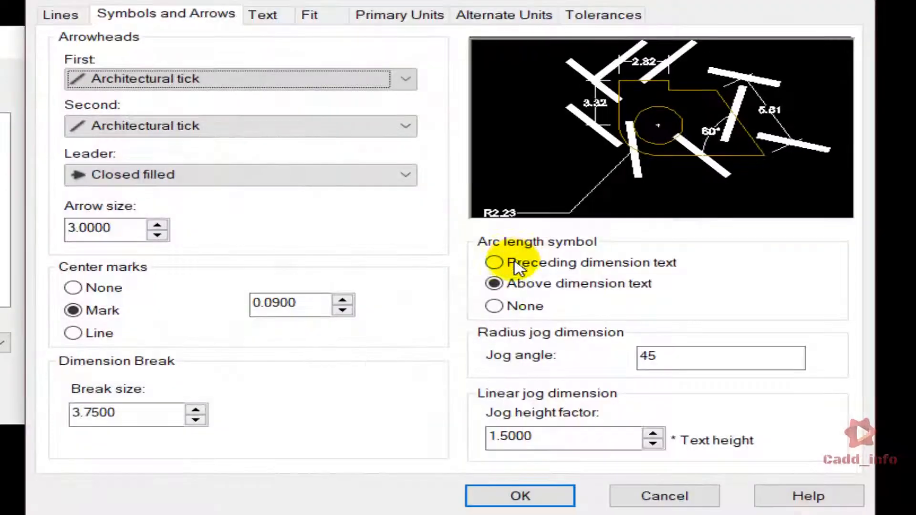
click(493, 306)
click(507, 493)
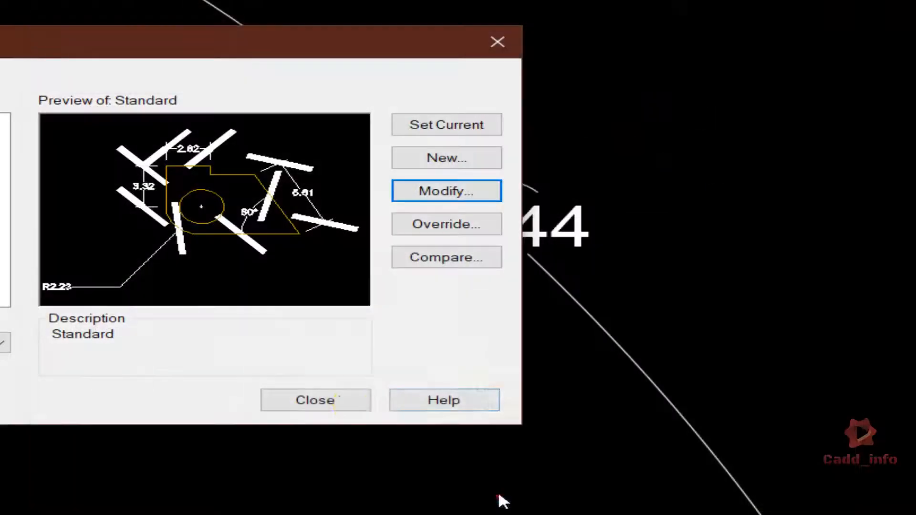
click(340, 401)
Delete the arc together with its arc length dimension.
scroll(432, 245, down, 8)
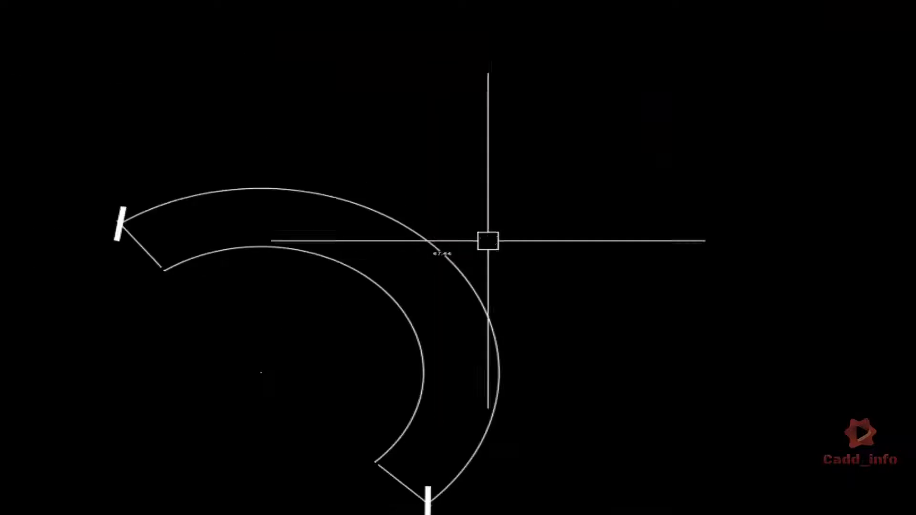
click(542, 205)
click(471, 231)
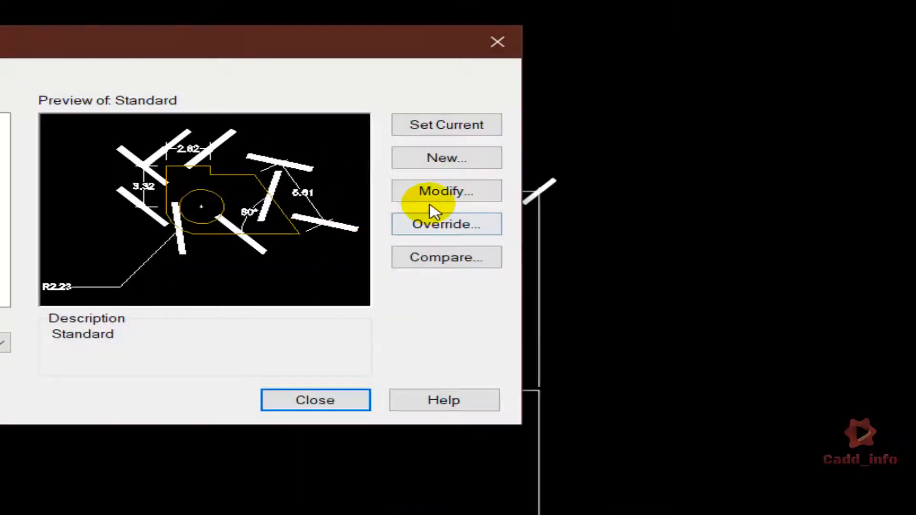
Modify the Standard dimension style with a center mark size of 1 and a text height of 6.
click(429, 191)
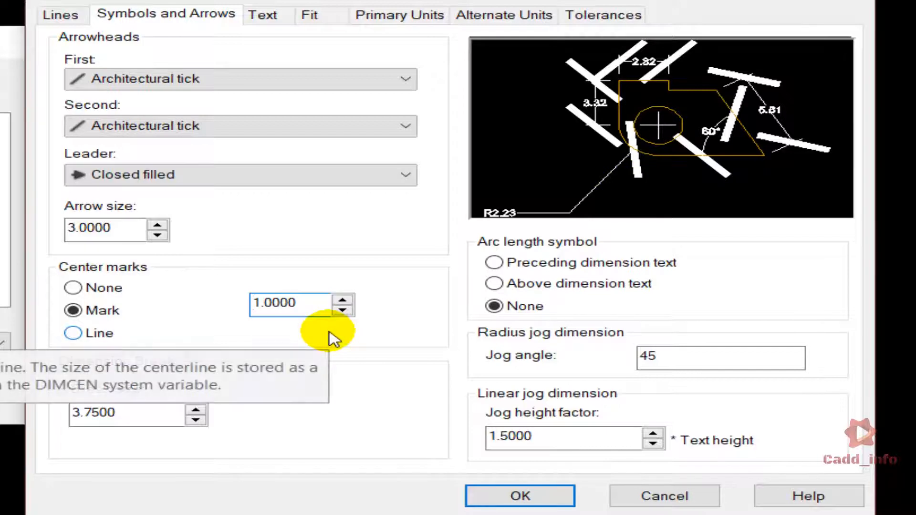
click(270, 17)
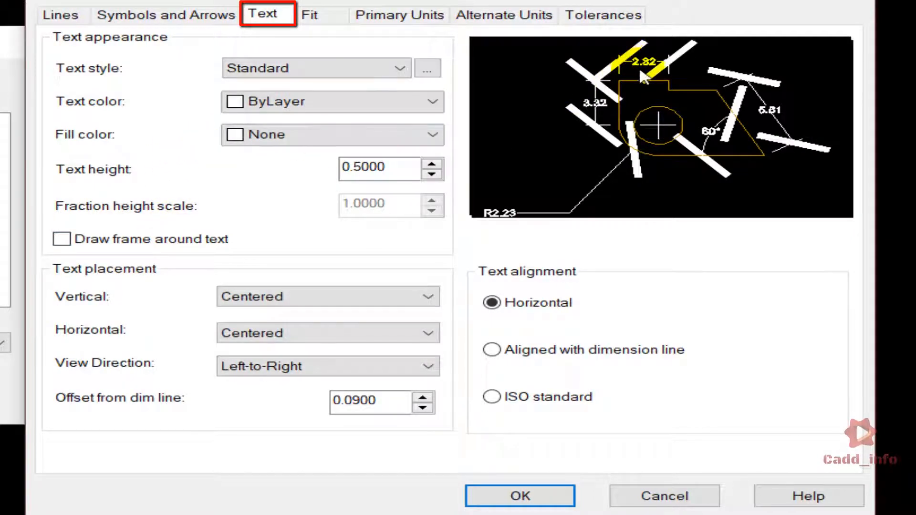
double_click(403, 167)
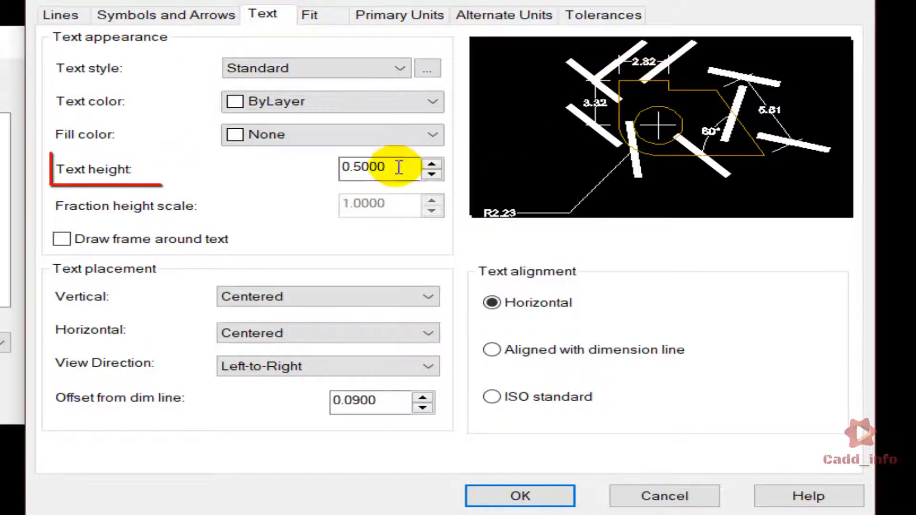
text(6)
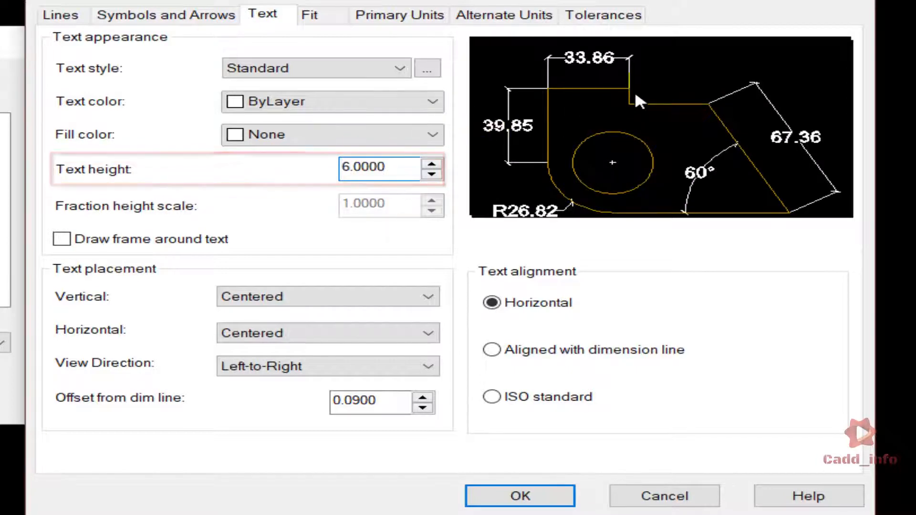
Examine the Standard text style's font name, font style, upside down and backwards options, leaving the text style without changes.
click(426, 71)
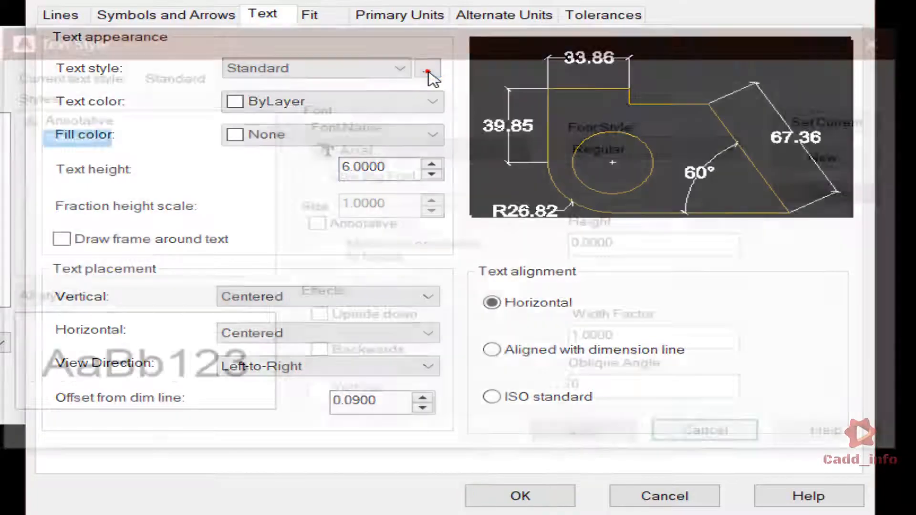
click(466, 147)
click(466, 147)
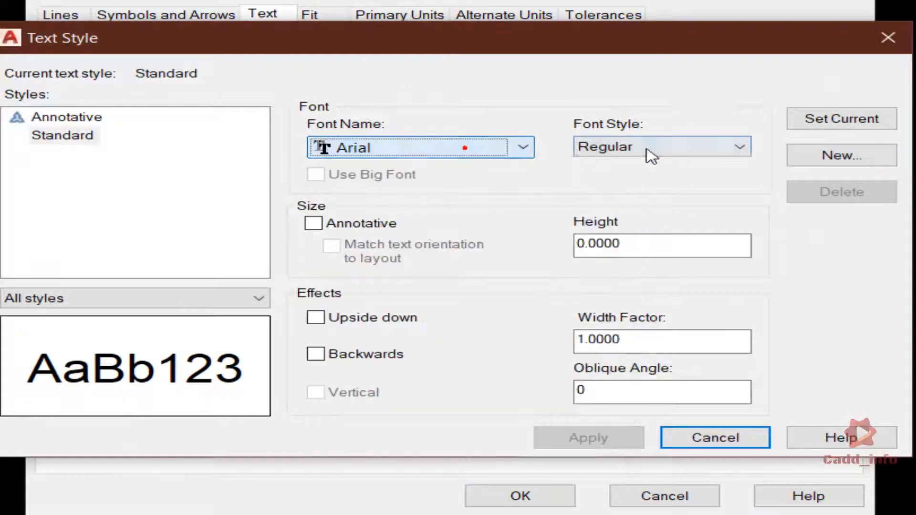
click(689, 148)
click(691, 151)
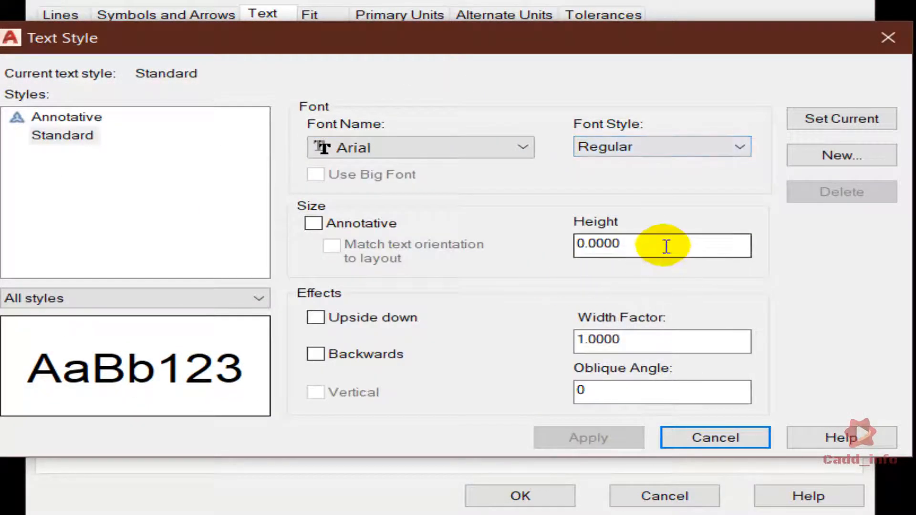
click(375, 315)
click(375, 315)
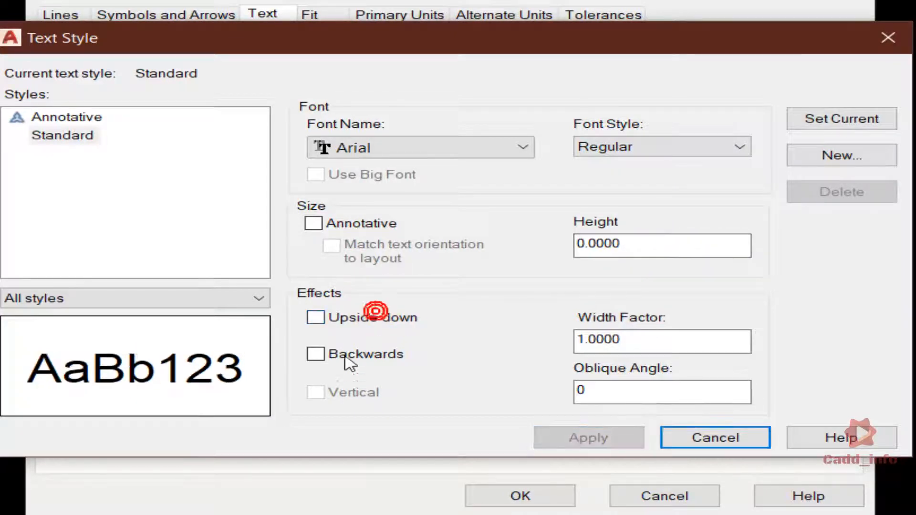
click(349, 355)
click(351, 357)
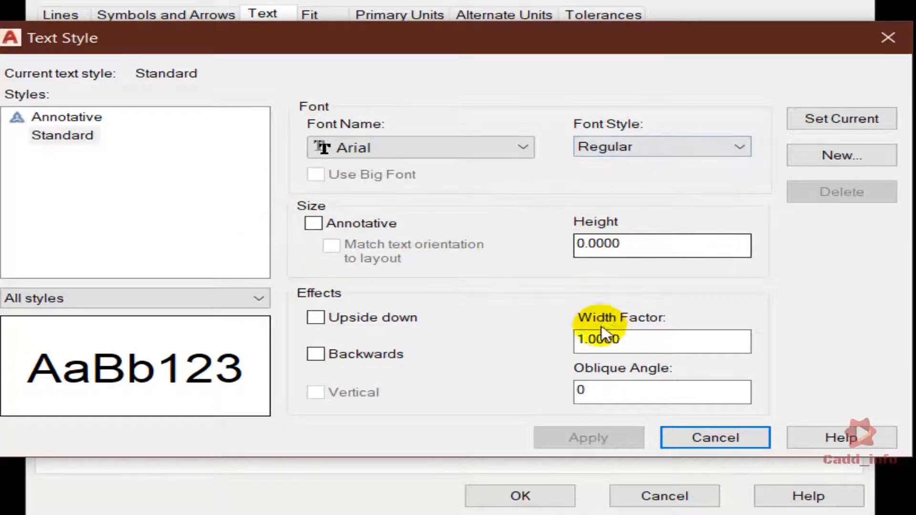
click(901, 40)
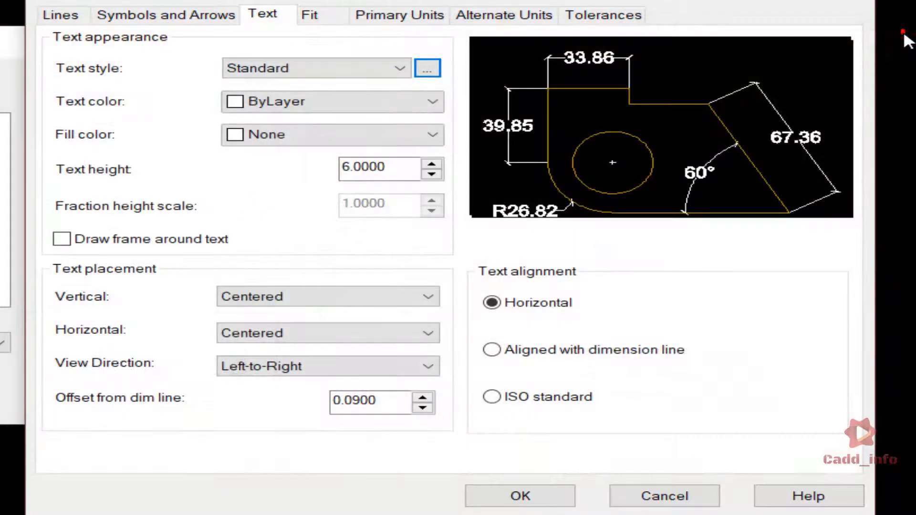
Set the dimension text color to Red.
click(370, 103)
click(348, 156)
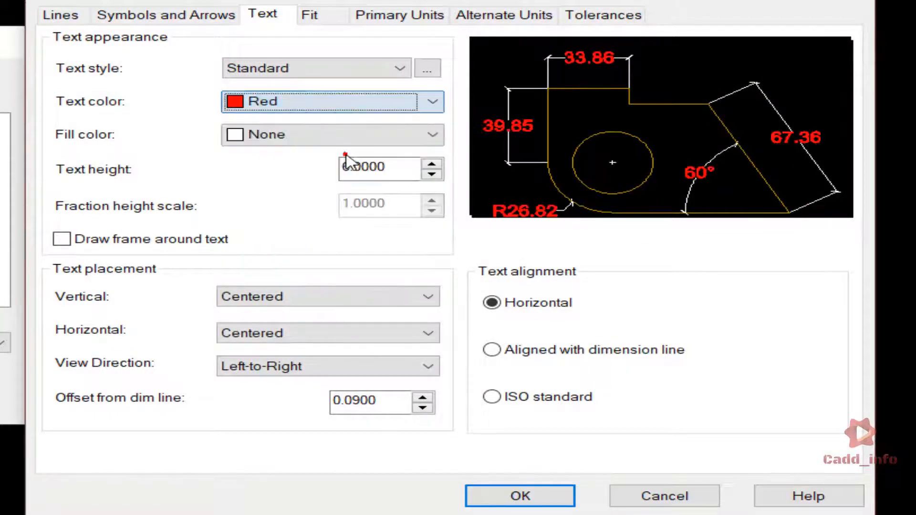
Try a Yellow fill color behind the dimension text, returning the fill to None.
click(317, 137)
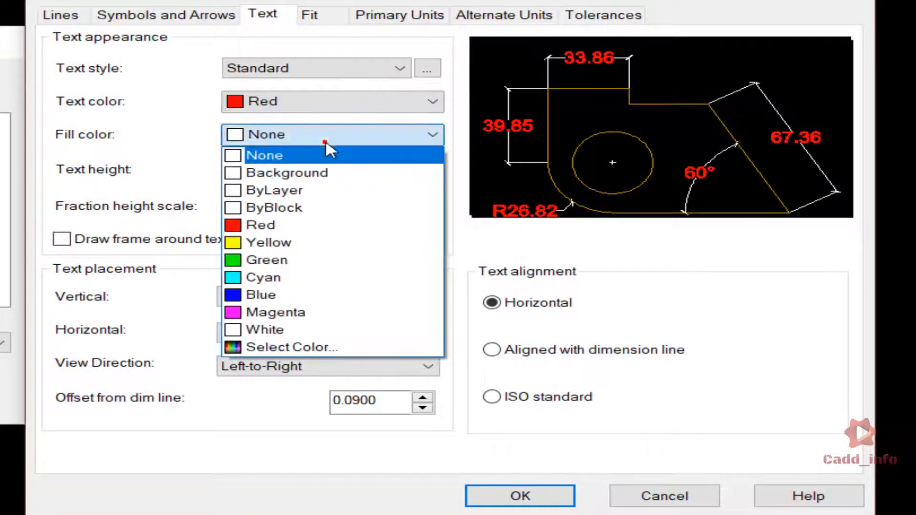
click(297, 242)
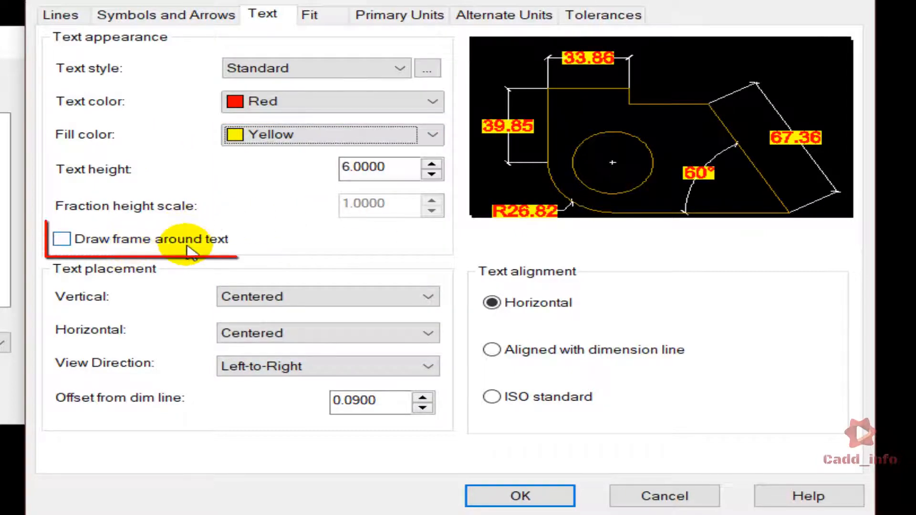
click(79, 241)
click(79, 241)
click(79, 241)
click(302, 134)
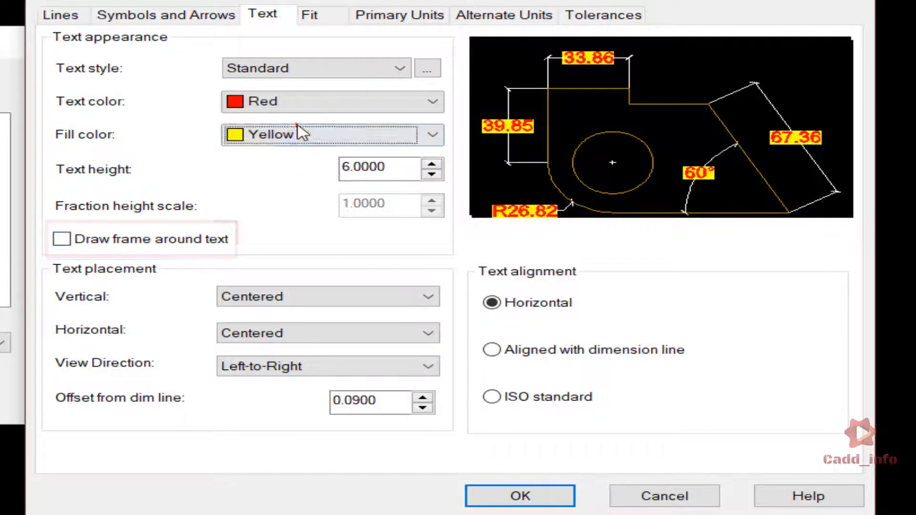
click(287, 153)
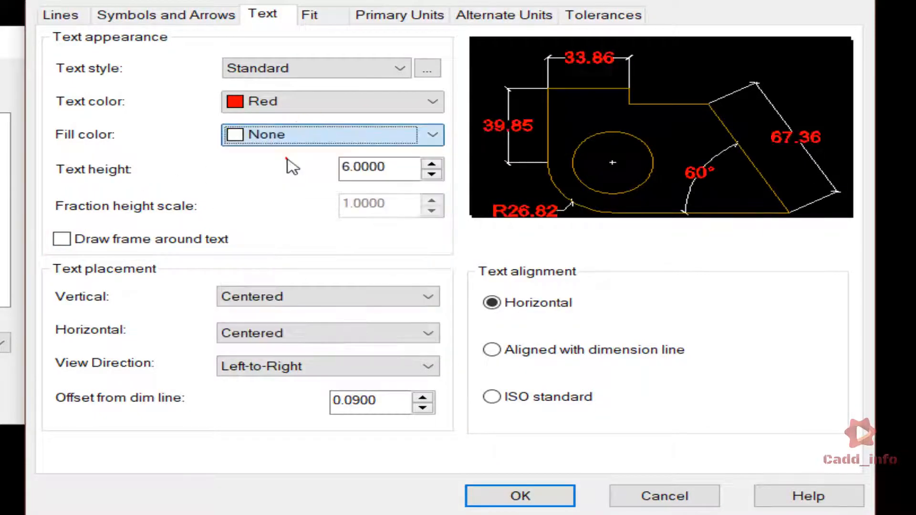
Try drawing a frame around the dimension text and turn the frame off again.
click(158, 241)
click(159, 240)
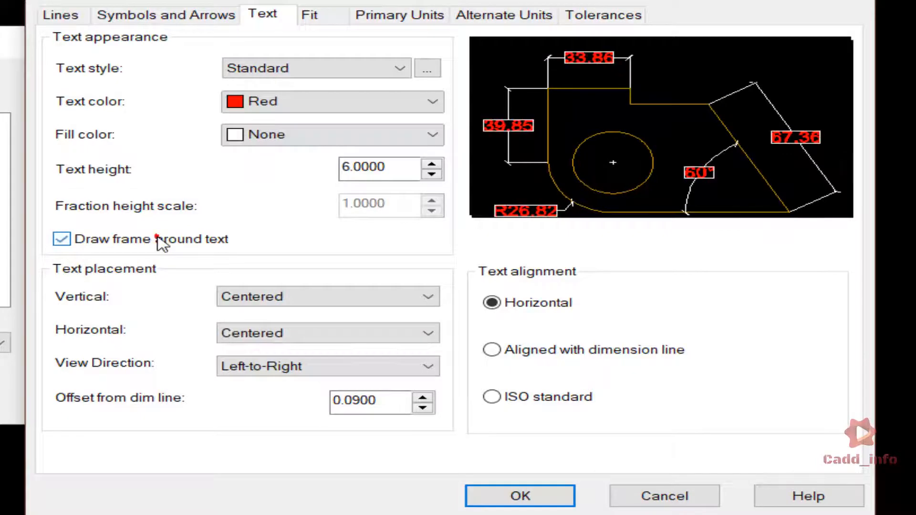
click(159, 241)
Set the dimension text fill color to Yellow.
click(277, 135)
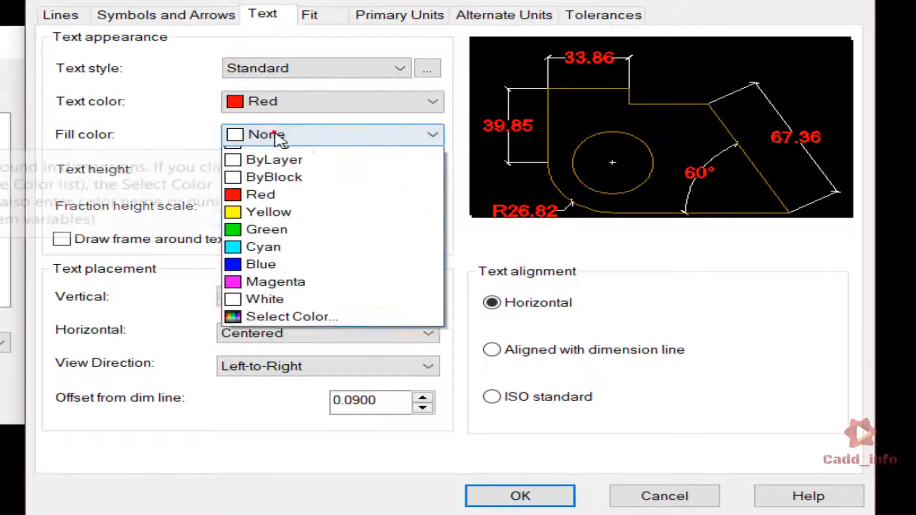
click(281, 242)
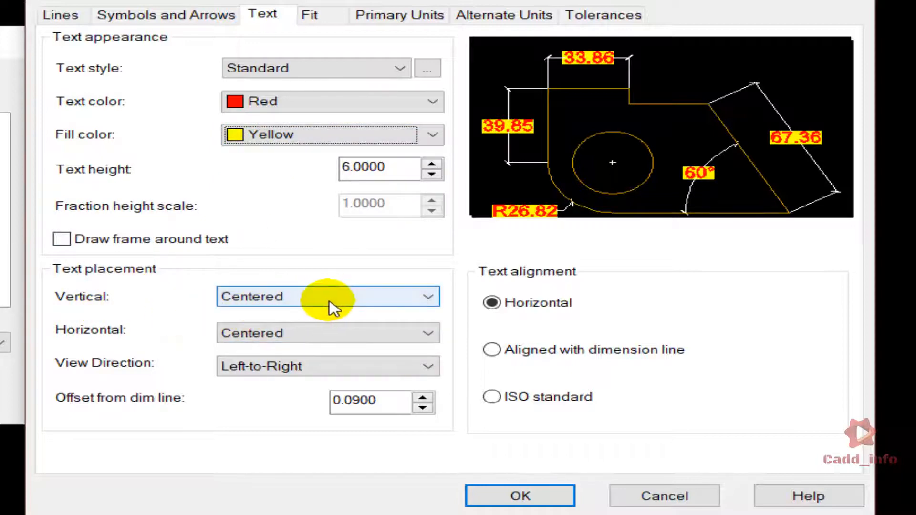
Try the Above and Below vertical text placements, restoring the vertical placement to Centered.
click(329, 307)
click(316, 337)
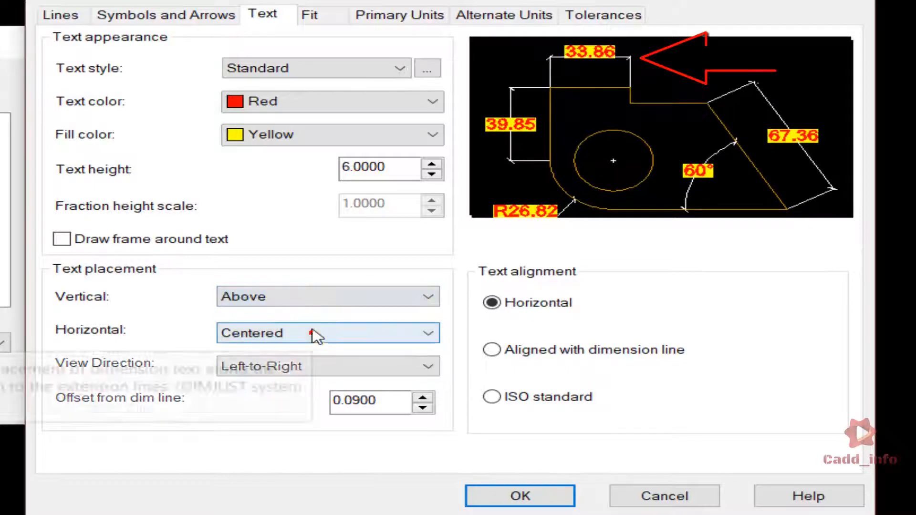
click(293, 299)
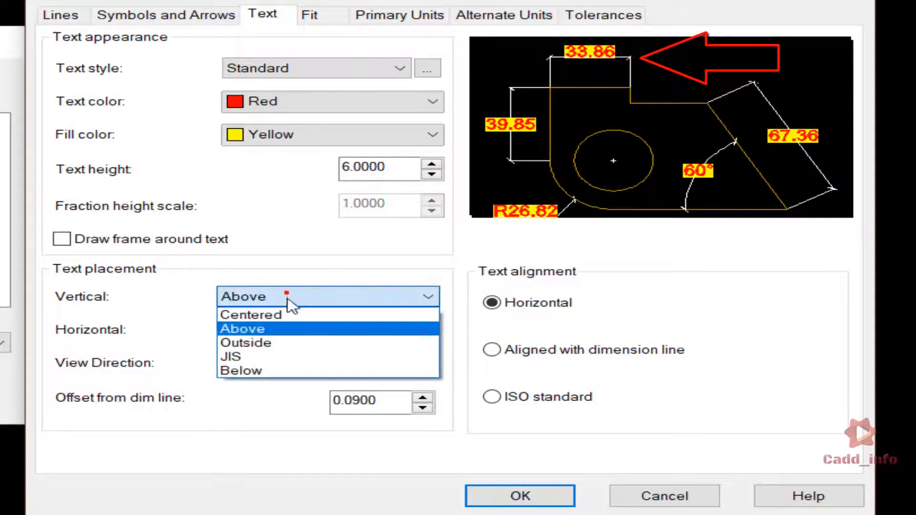
click(292, 370)
click(295, 297)
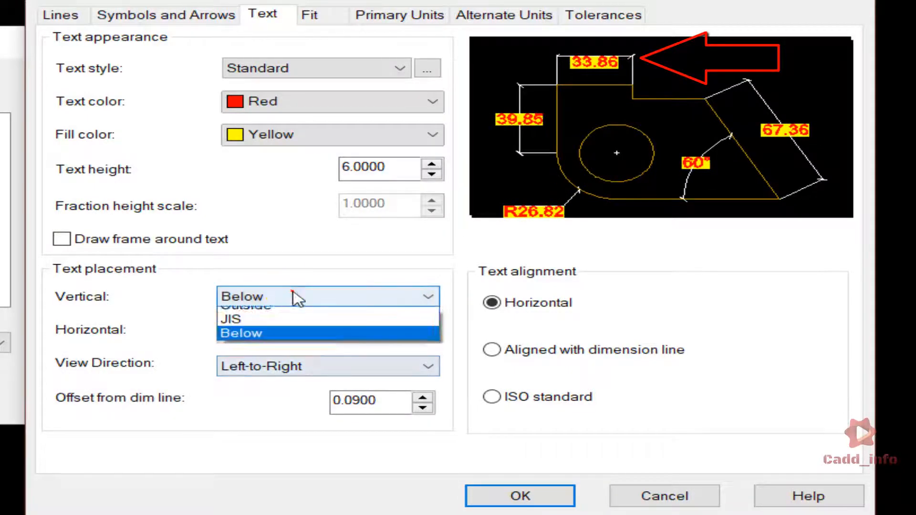
click(292, 315)
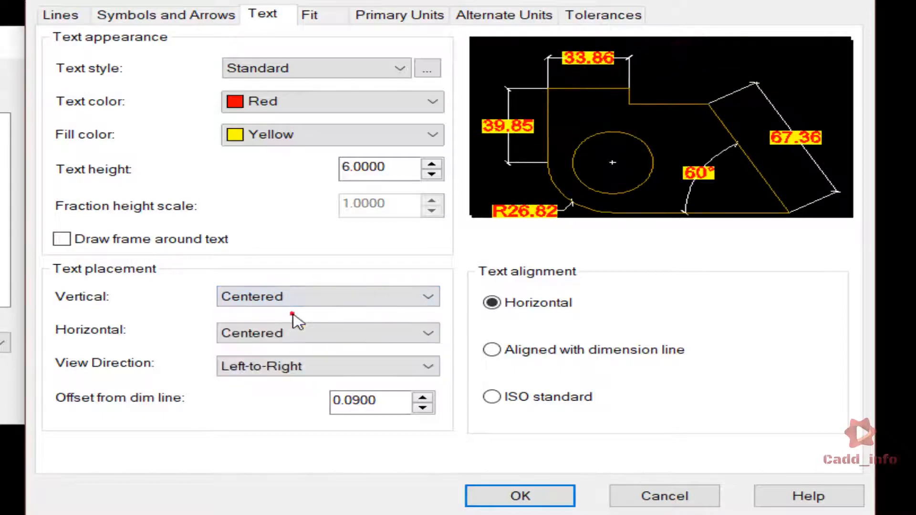
click(293, 298)
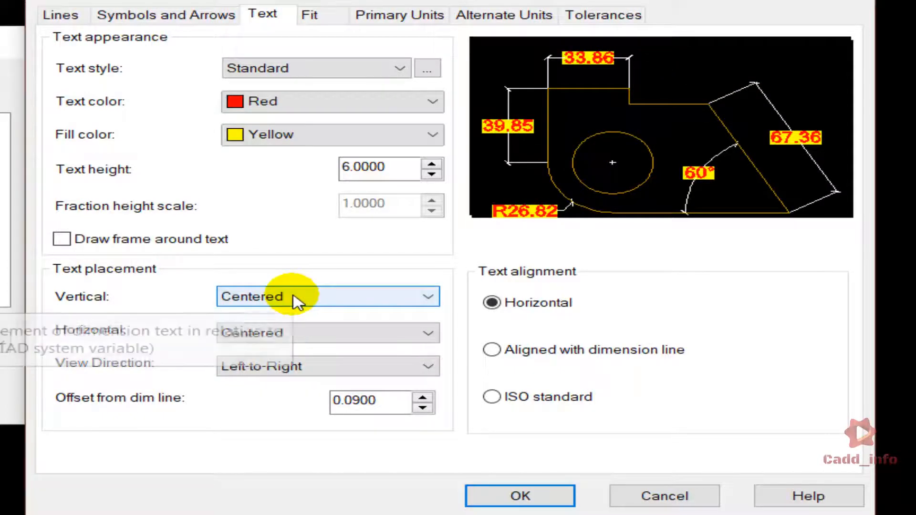
Try horizontal text placements At Ext Line 1, At Ext Line 2, Over Ext Line 1 and Over Ext Line 2, restoring Centered.
click(323, 331)
click(311, 366)
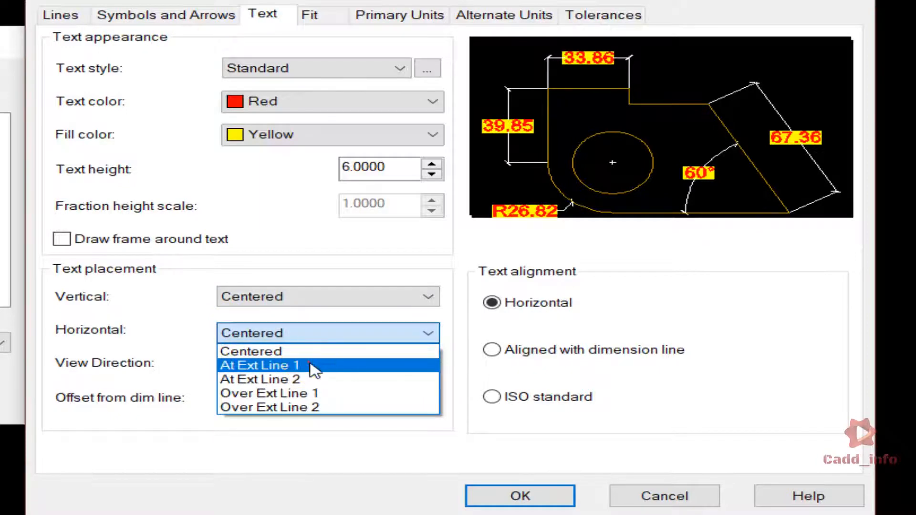
click(312, 365)
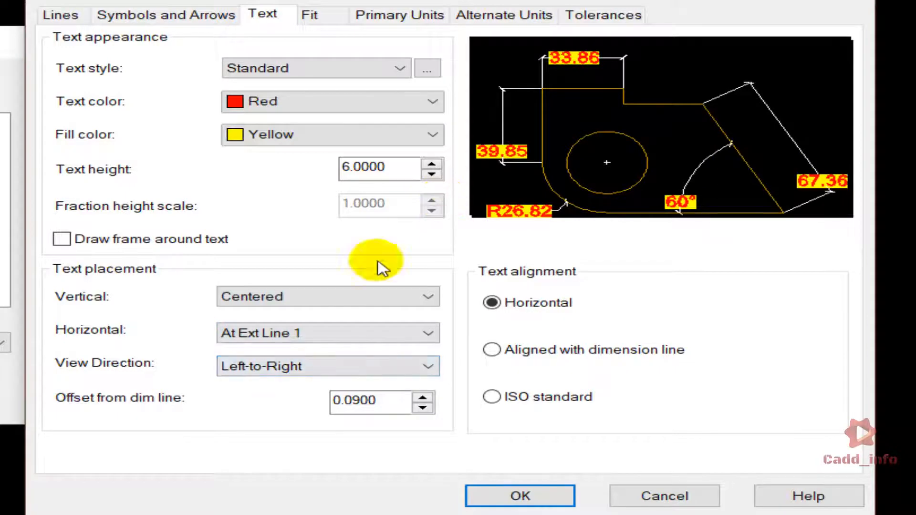
click(244, 341)
click(250, 379)
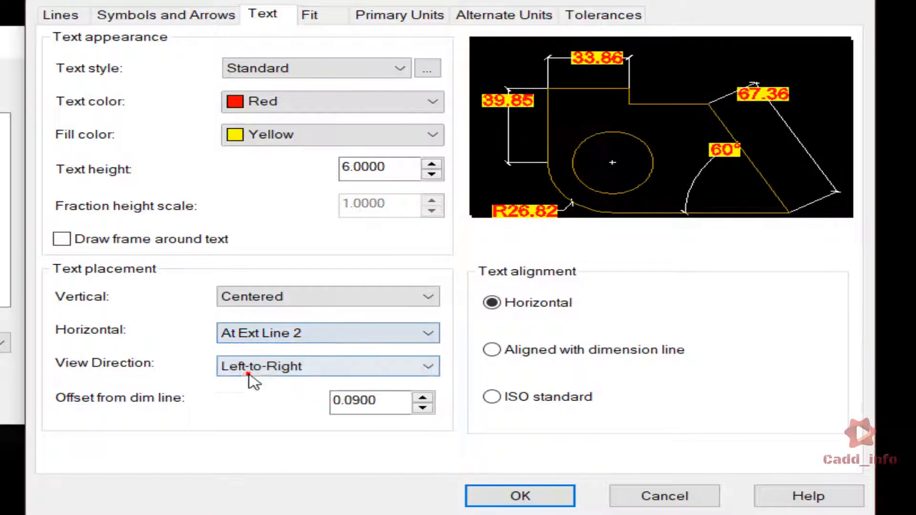
click(265, 337)
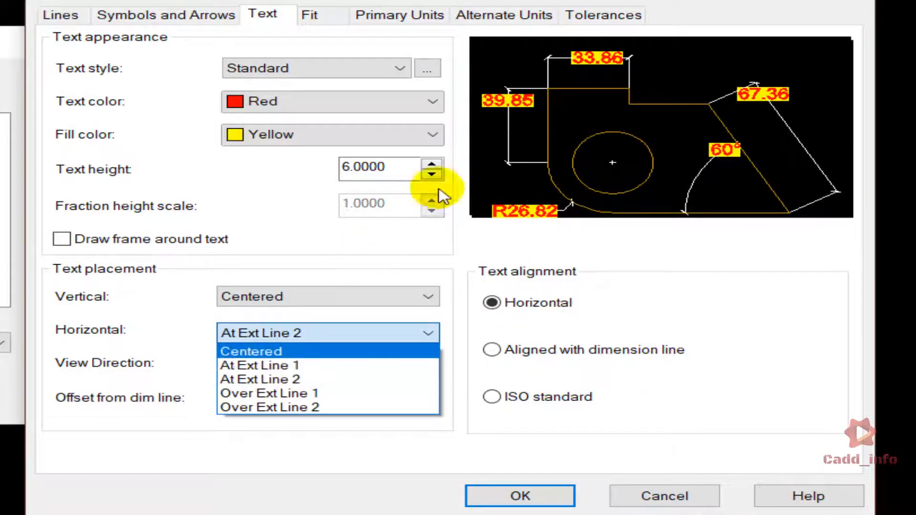
click(237, 393)
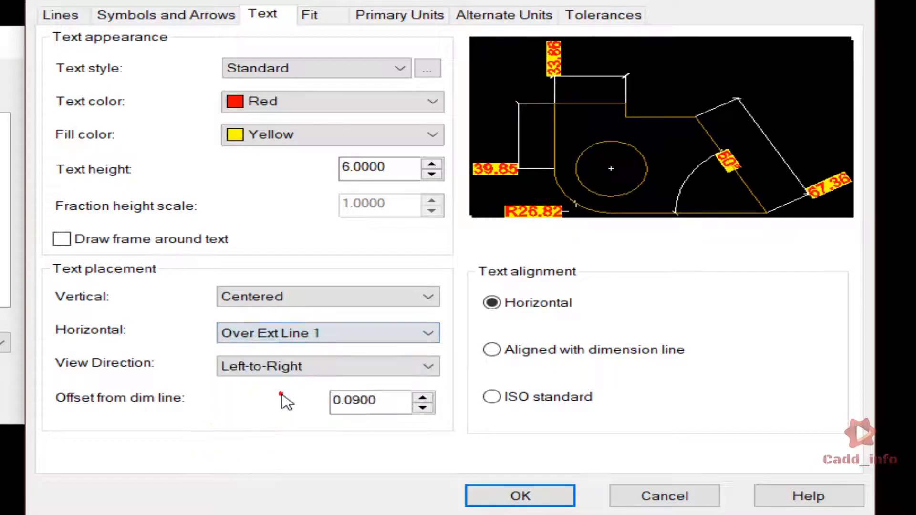
click(301, 333)
click(298, 407)
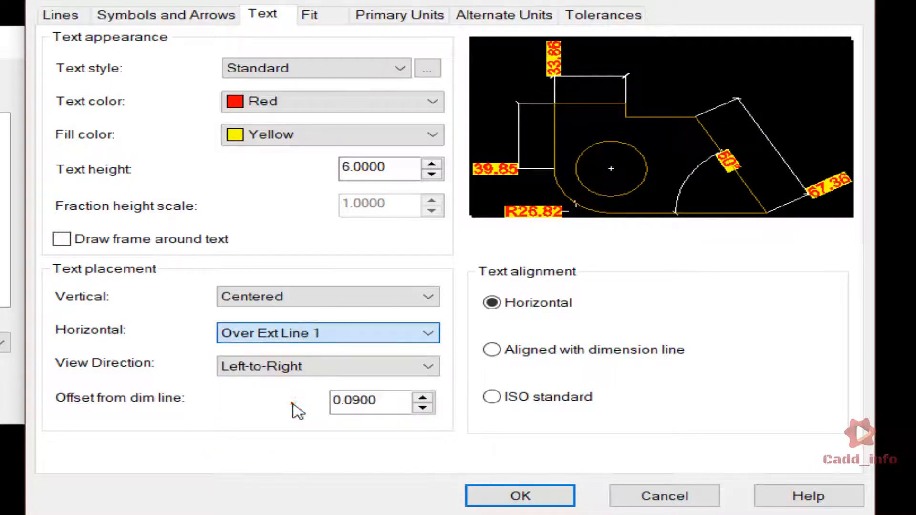
click(297, 331)
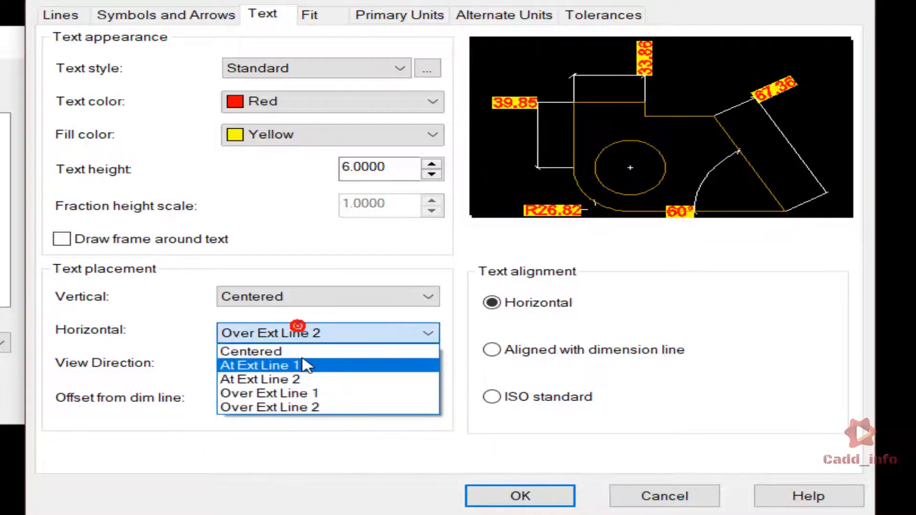
click(301, 351)
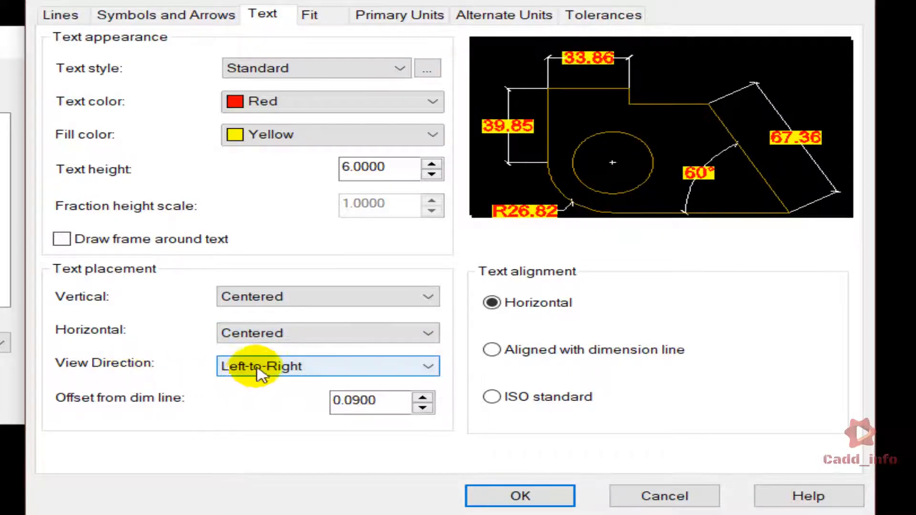
Try the view direction options for the dimension text, leaving Left-to-Right selected.
click(322, 367)
click(305, 396)
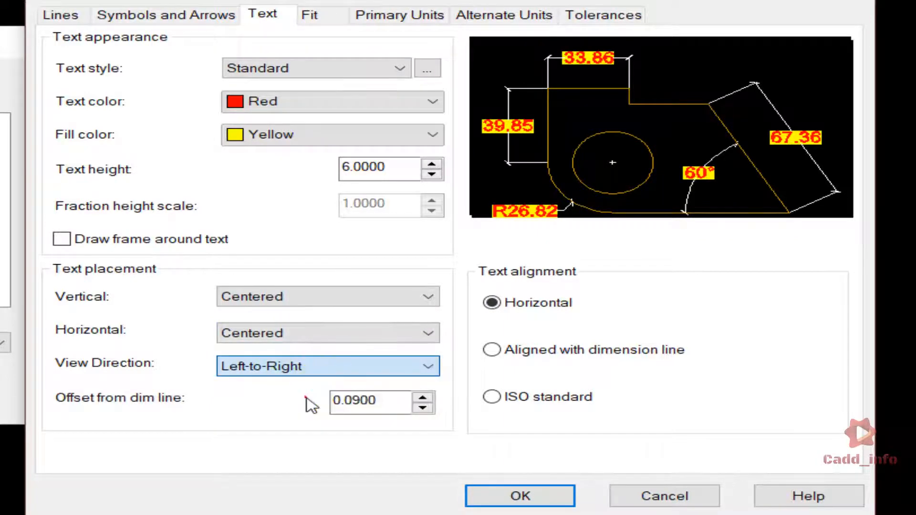
click(367, 378)
click(296, 380)
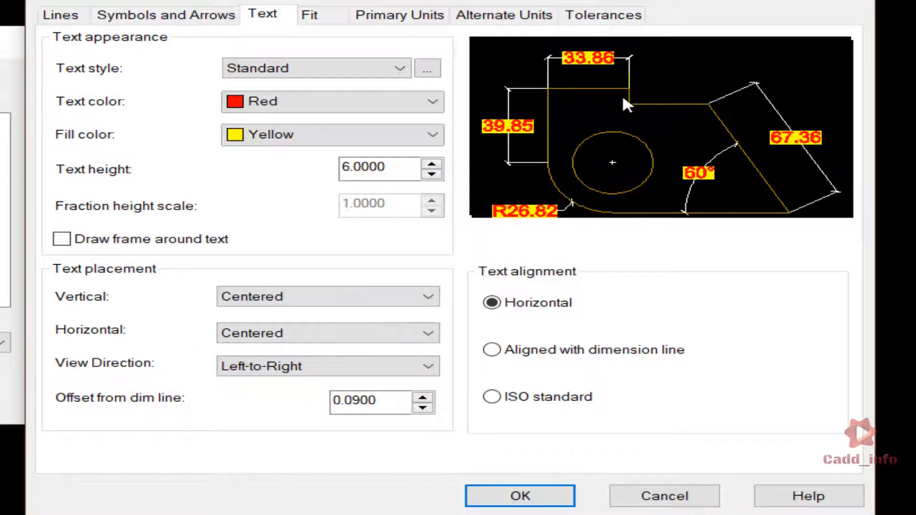
click(409, 409)
Preview text alignment with the dimension line, set it to ISO standard, and apply the modified style to the drawing.
click(544, 349)
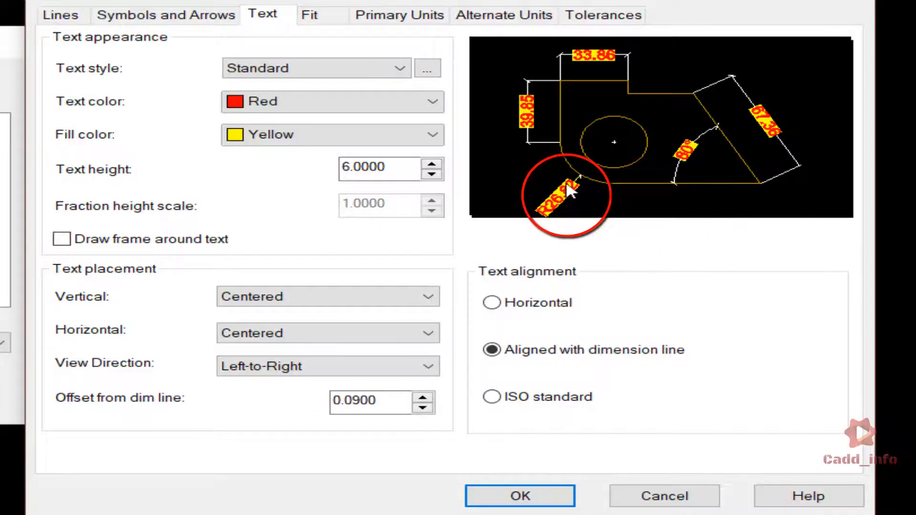
click(517, 397)
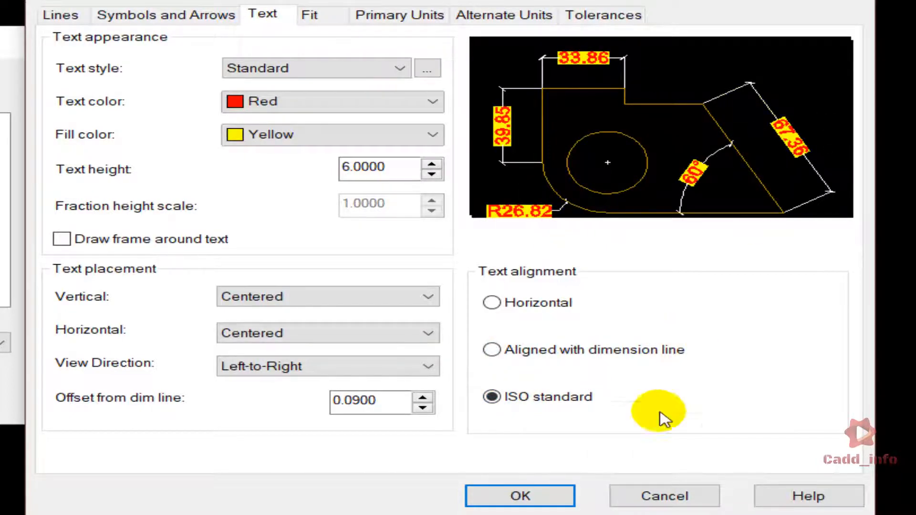
click(556, 494)
click(374, 405)
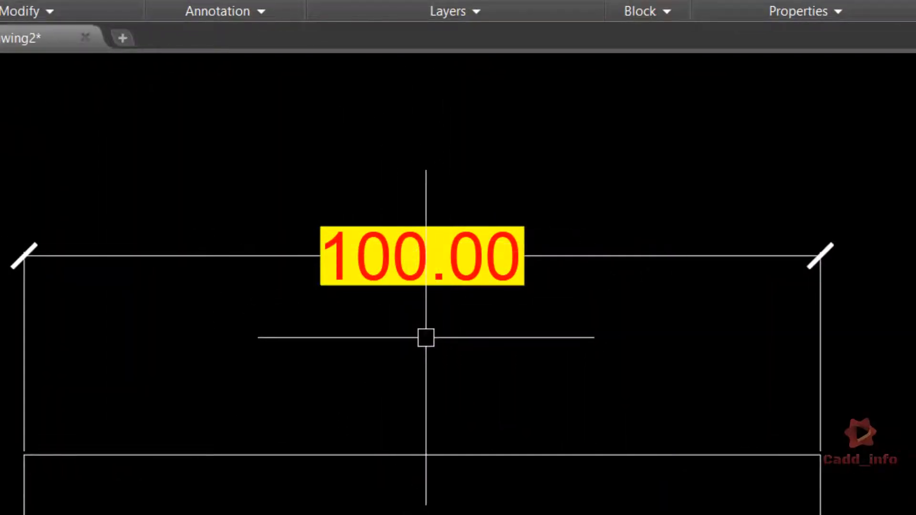
Reopen the Standard dimension style for modification and show its fit settings.
key(Return)
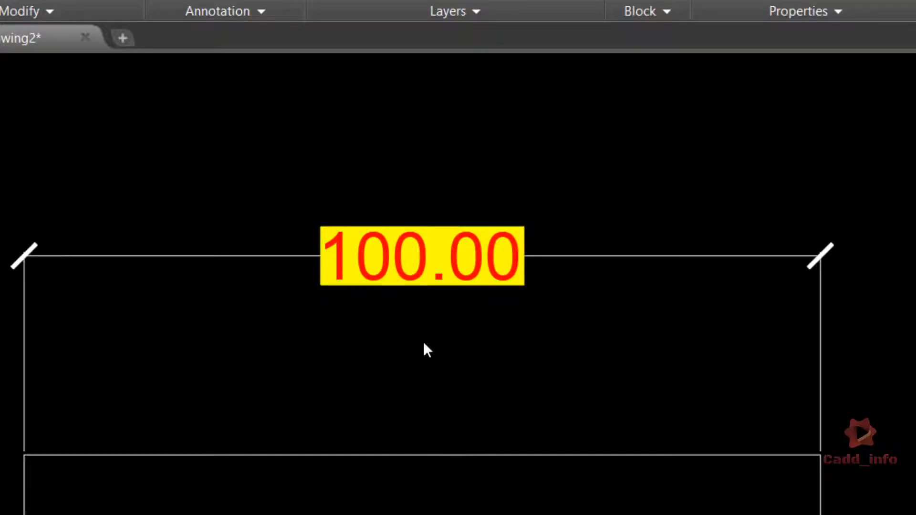
click(757, 255)
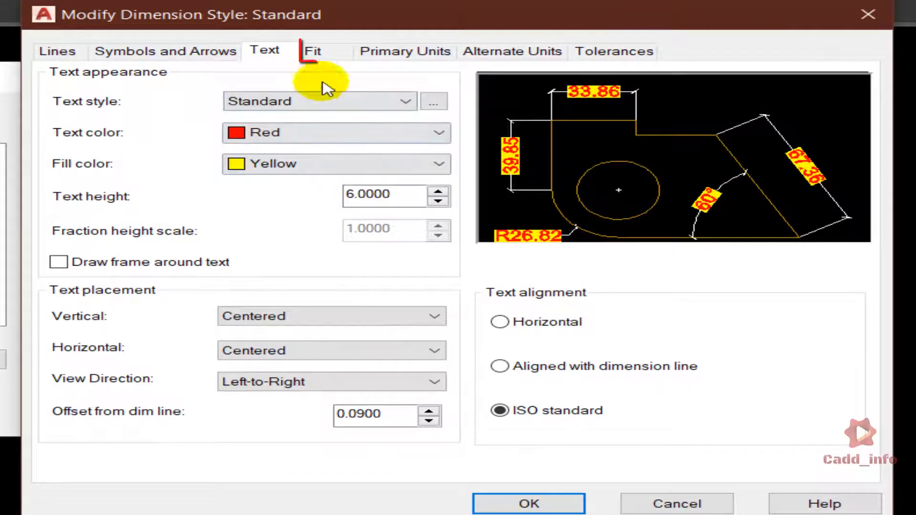
click(317, 50)
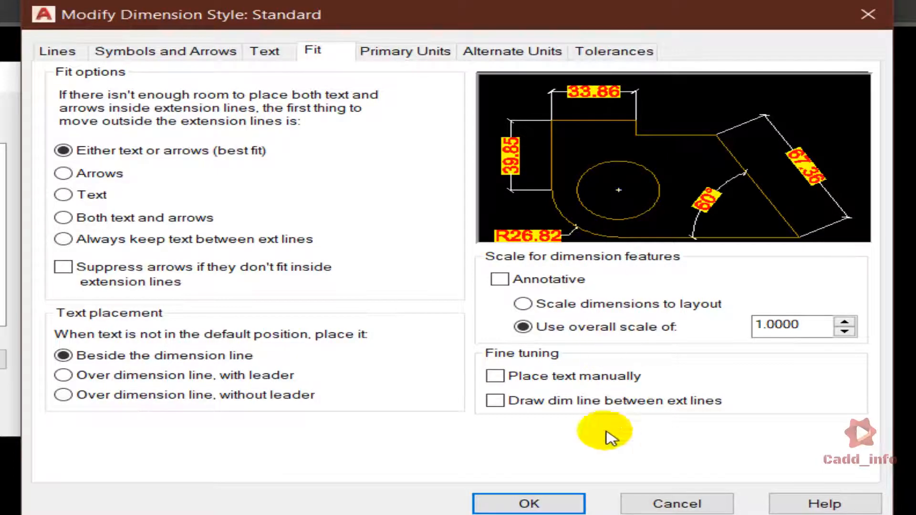
Try the dim line between ext lines, then the Arrows, Text, and Both text and arrows fit options, restoring best fit.
click(494, 402)
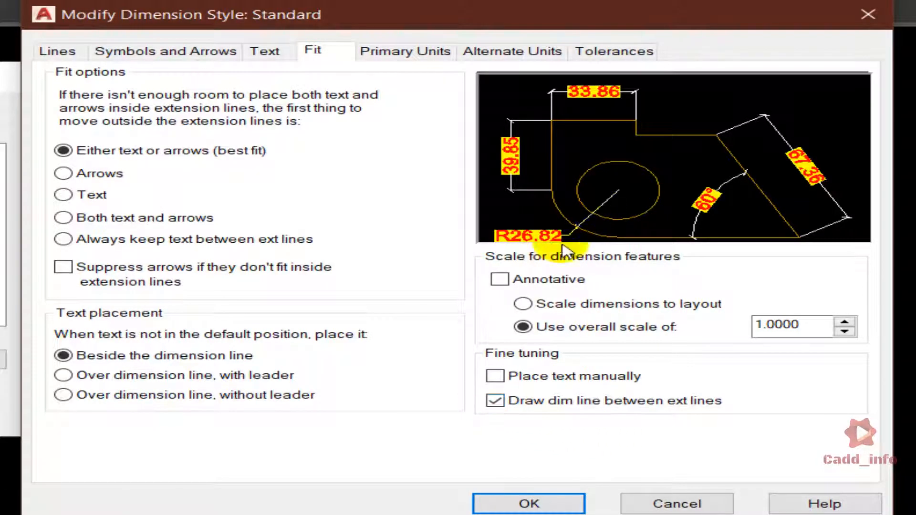
click(498, 401)
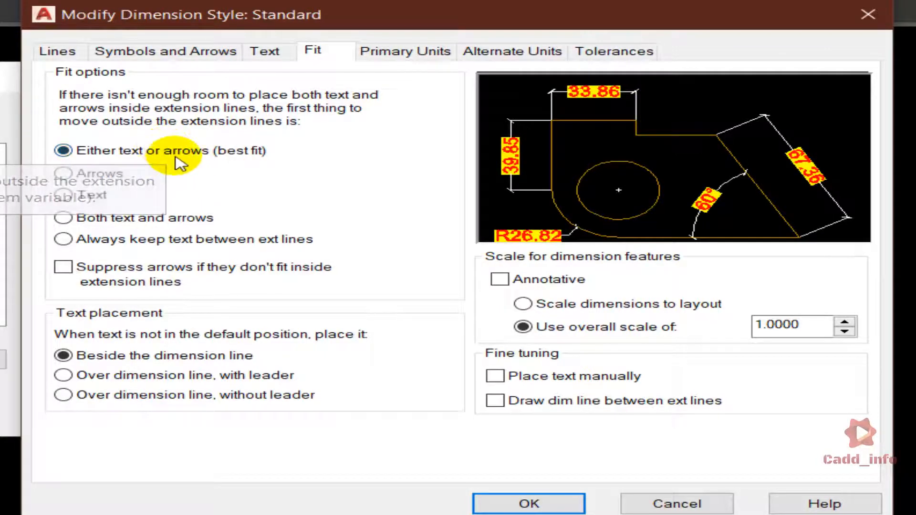
click(63, 174)
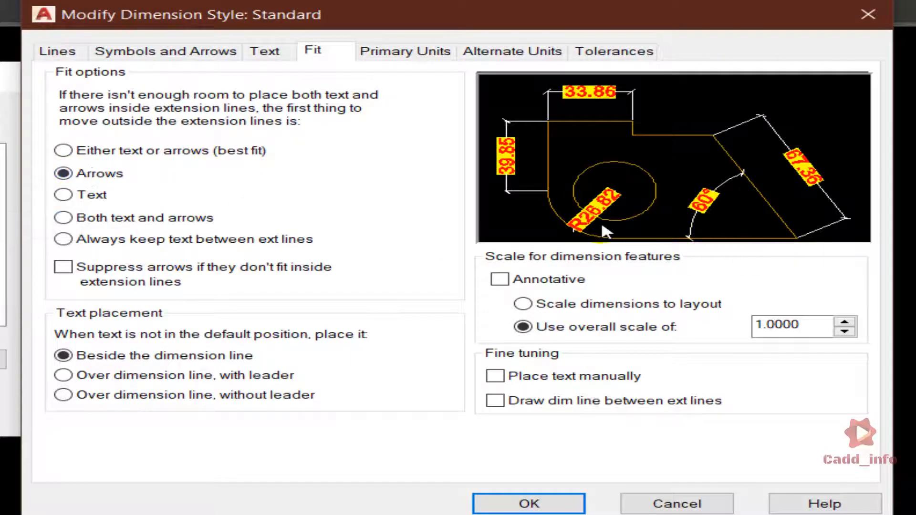
click(135, 152)
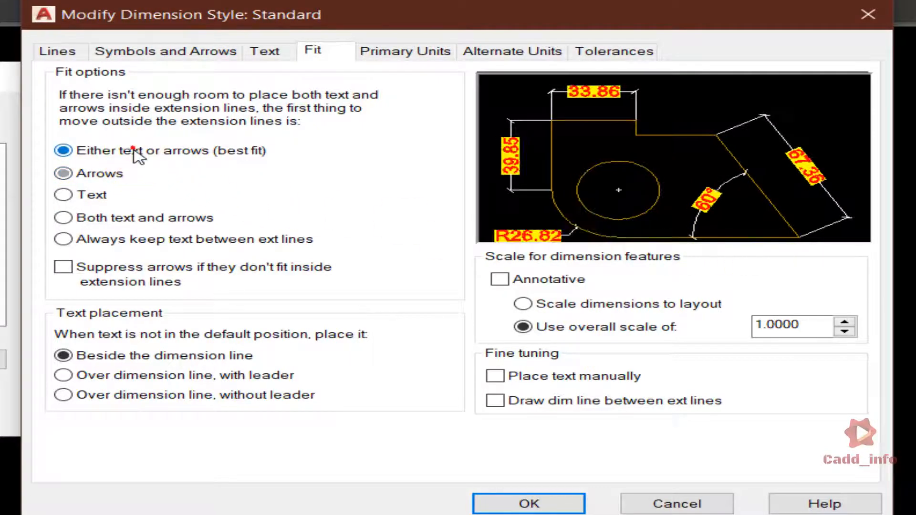
click(102, 177)
click(100, 195)
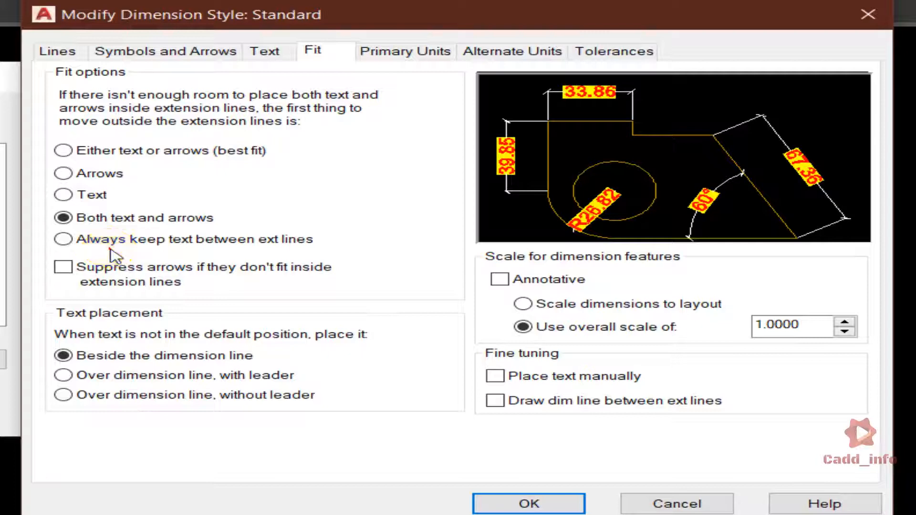
click(128, 151)
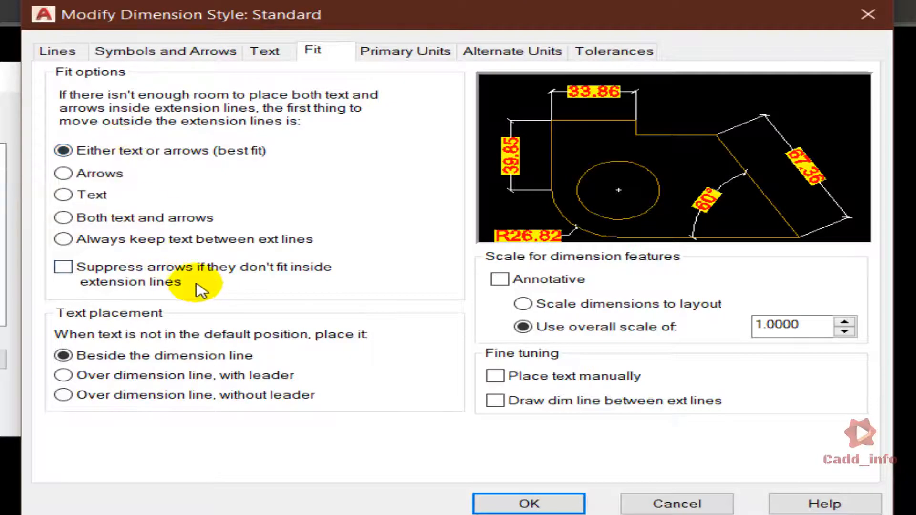
Try suppressing arrows that don't fit inside the extension lines, leaving the option off.
click(63, 266)
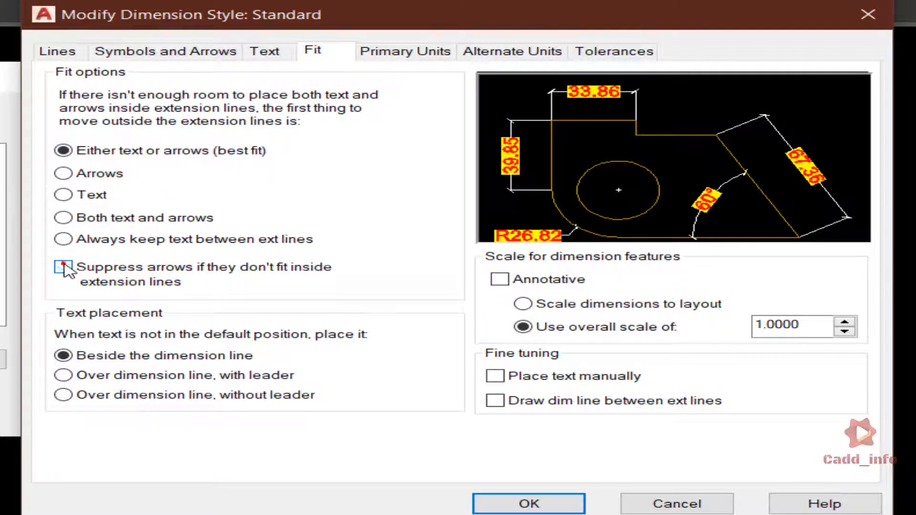
click(64, 267)
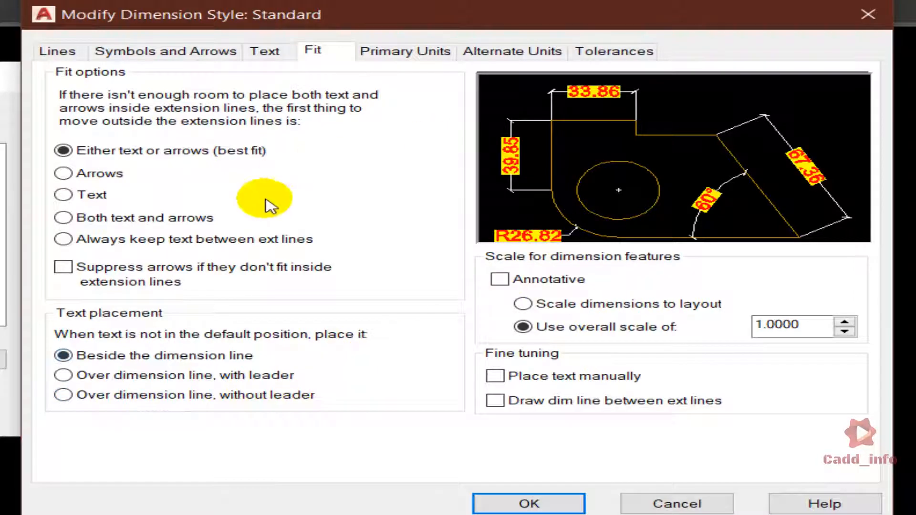
Keep the primary linear units in Decimal format and try precisions of 0.00000 and 0.00000000.
click(432, 55)
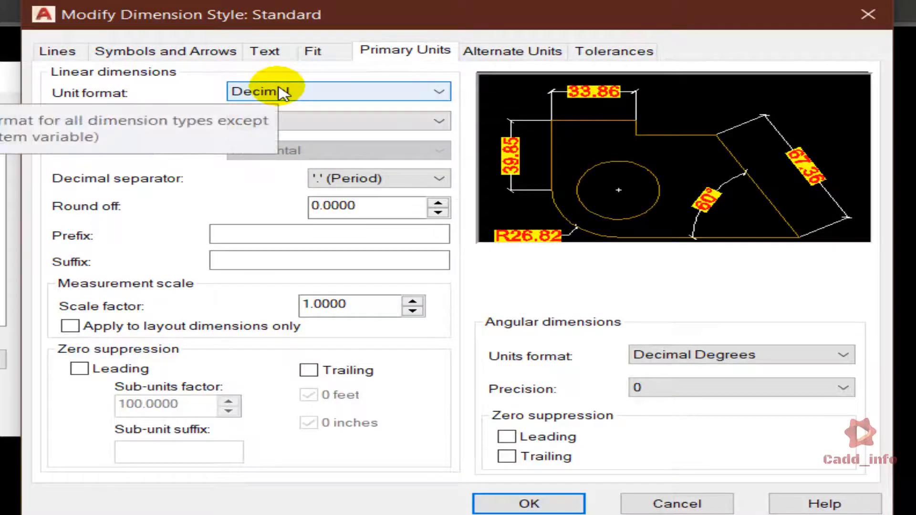
click(280, 91)
click(281, 93)
click(282, 121)
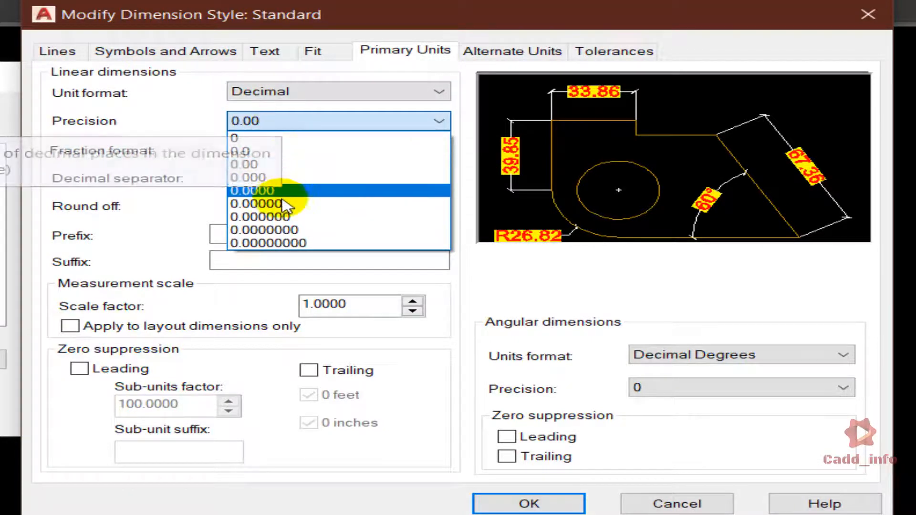
click(282, 204)
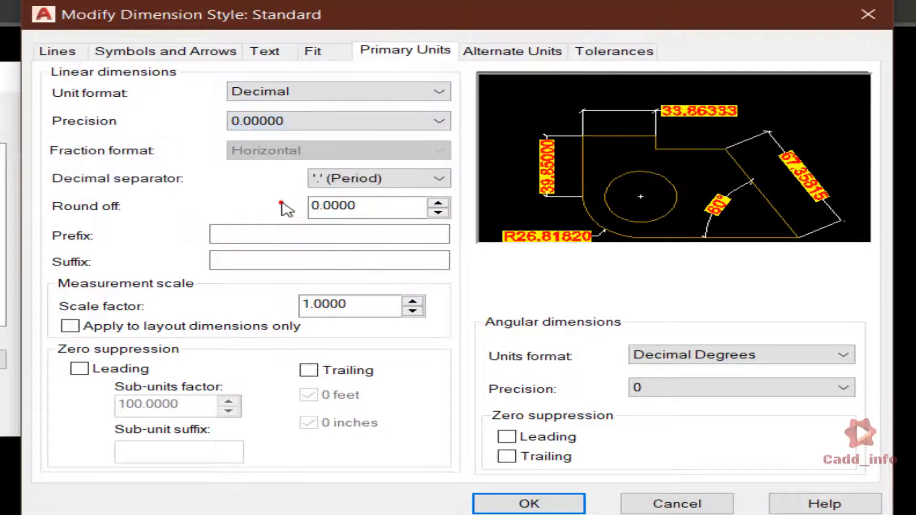
click(307, 122)
click(307, 262)
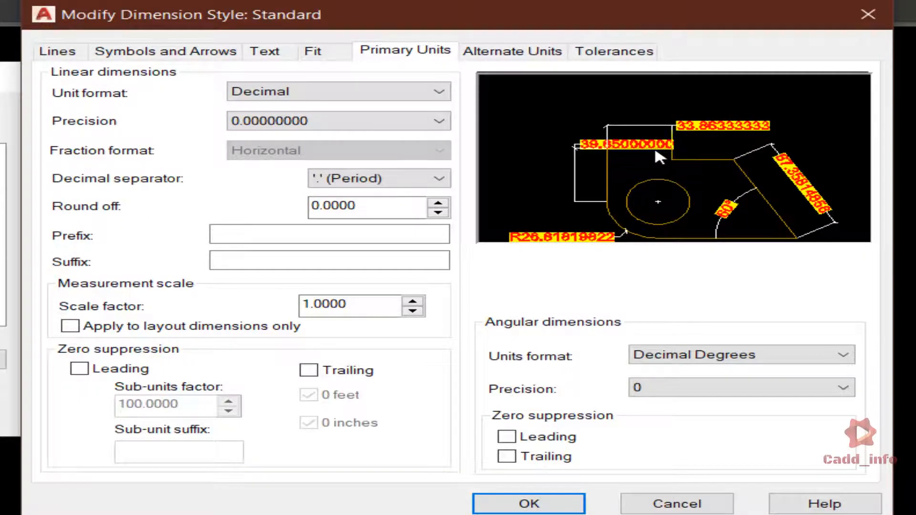
Set the dimension text color to ByLayer and its fill color to None.
click(279, 47)
click(282, 133)
click(282, 154)
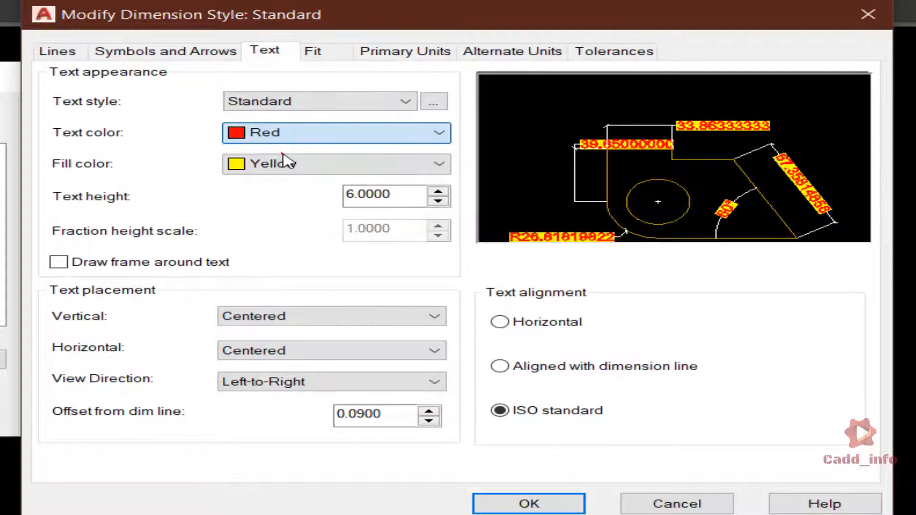
click(327, 165)
click(317, 181)
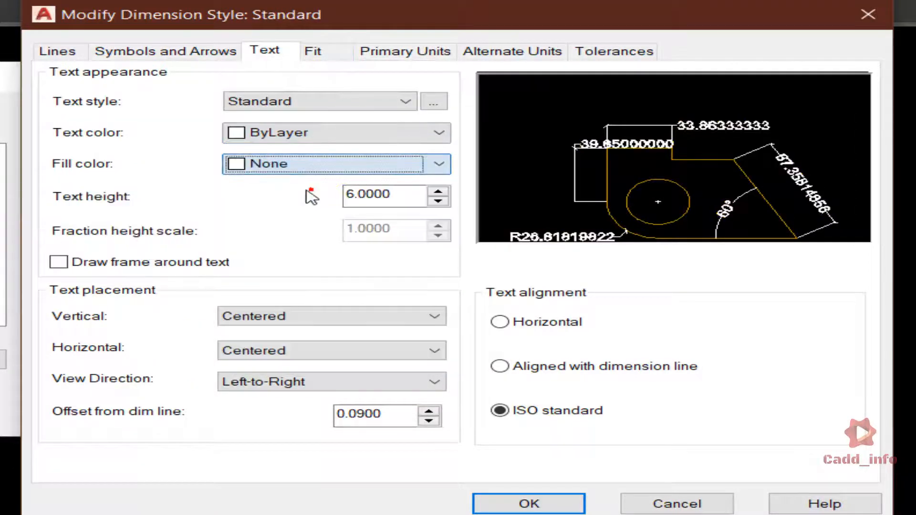
Try trailing zero suppression on the linear dimensions, leave it off, and set their precision to 0.00.
click(395, 51)
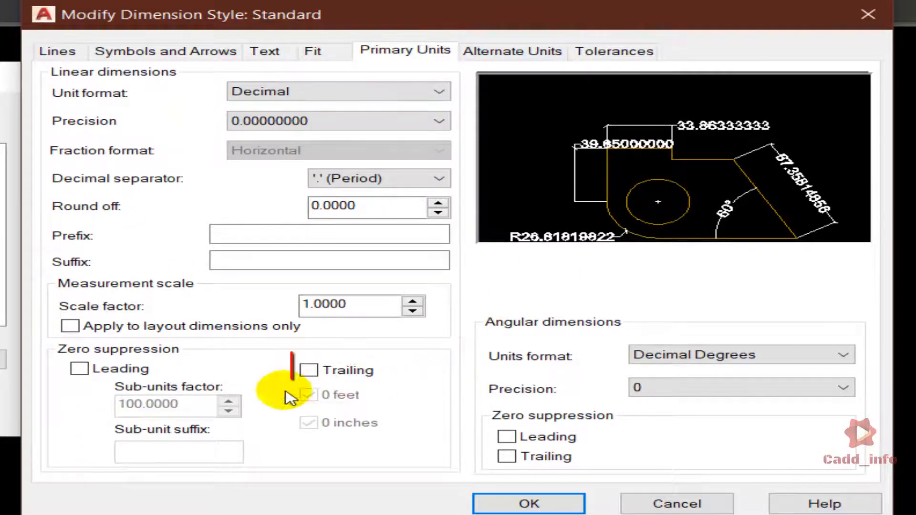
click(315, 376)
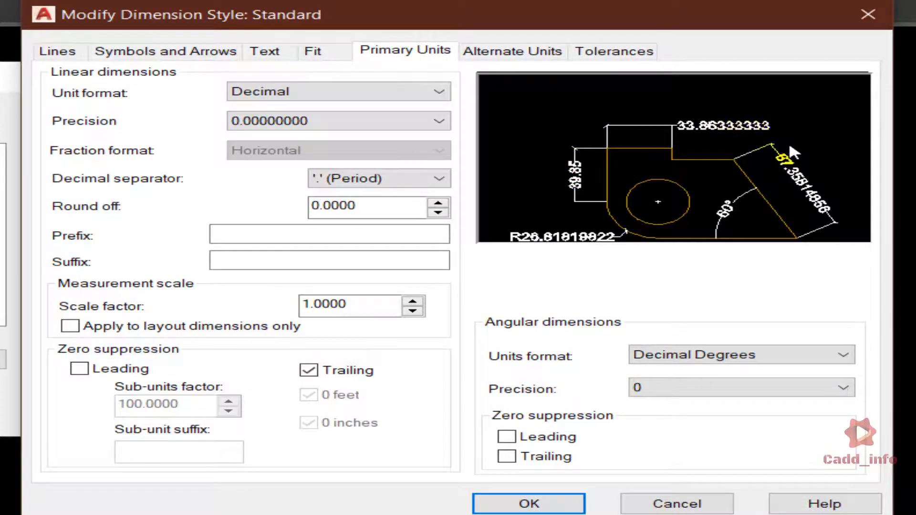
click(315, 371)
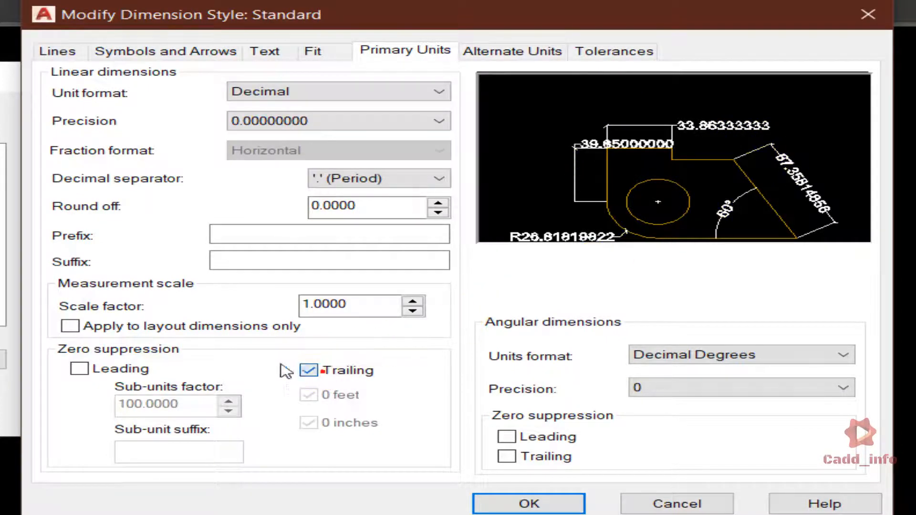
click(361, 122)
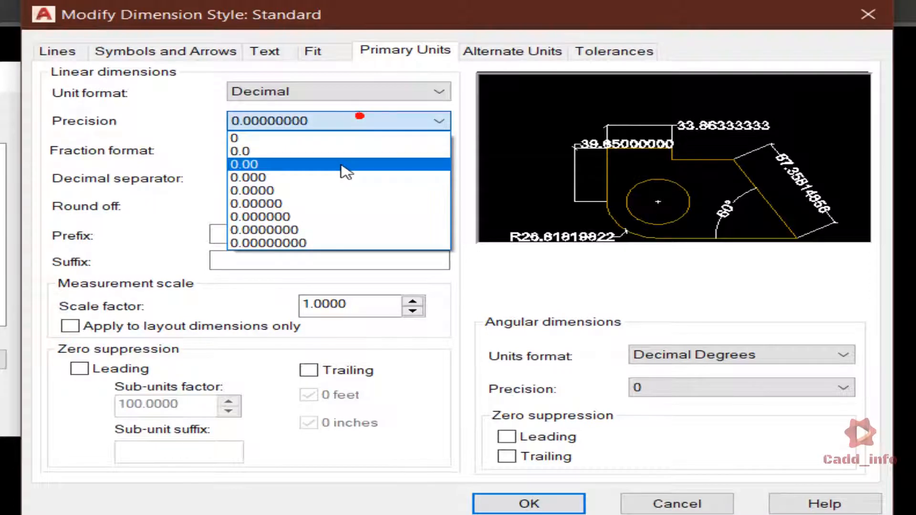
click(345, 165)
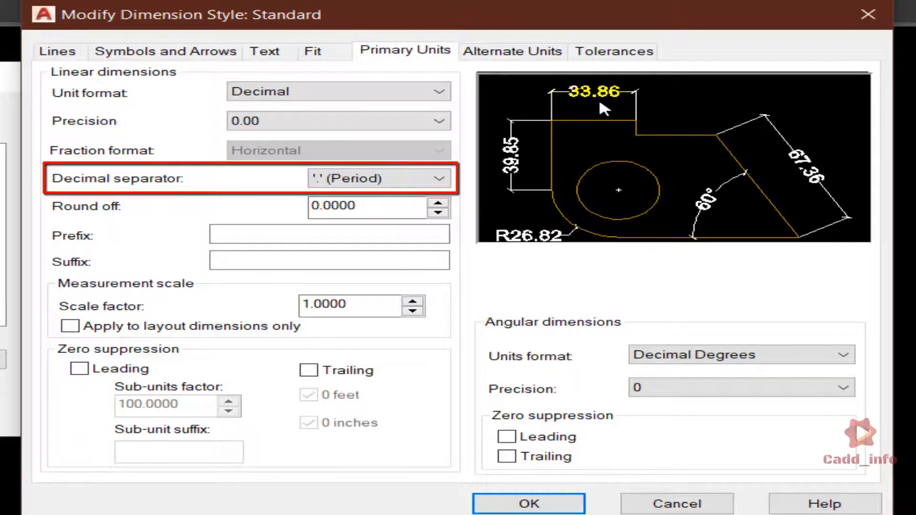
Try the comma and space decimal separators for the linear dimensions, restoring the period.
click(387, 178)
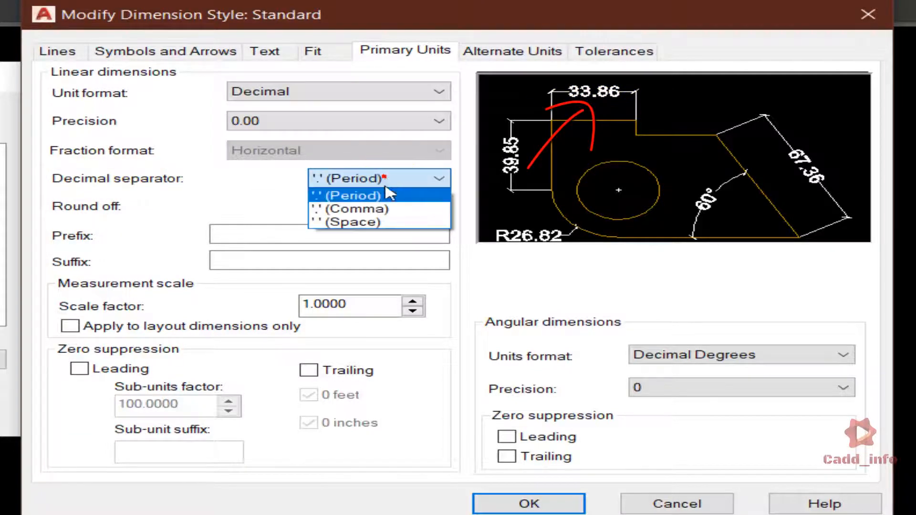
click(390, 195)
click(419, 178)
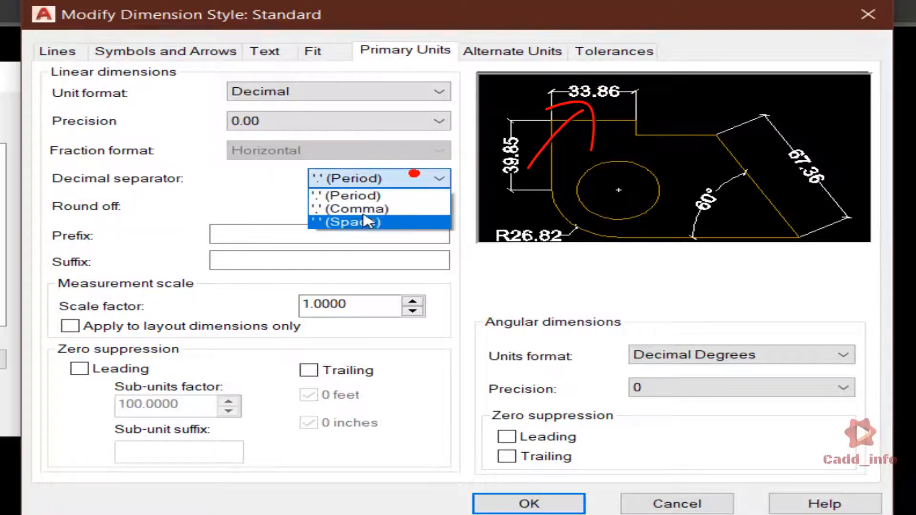
click(413, 207)
click(438, 179)
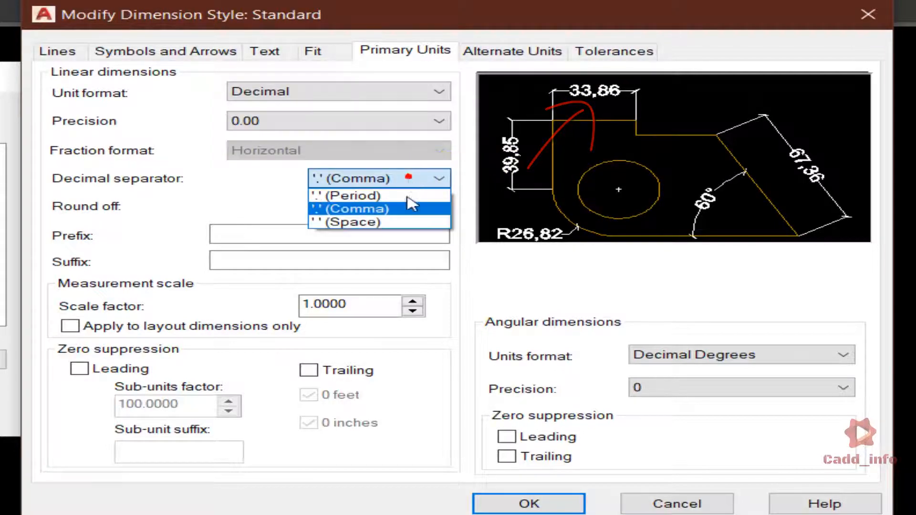
click(400, 222)
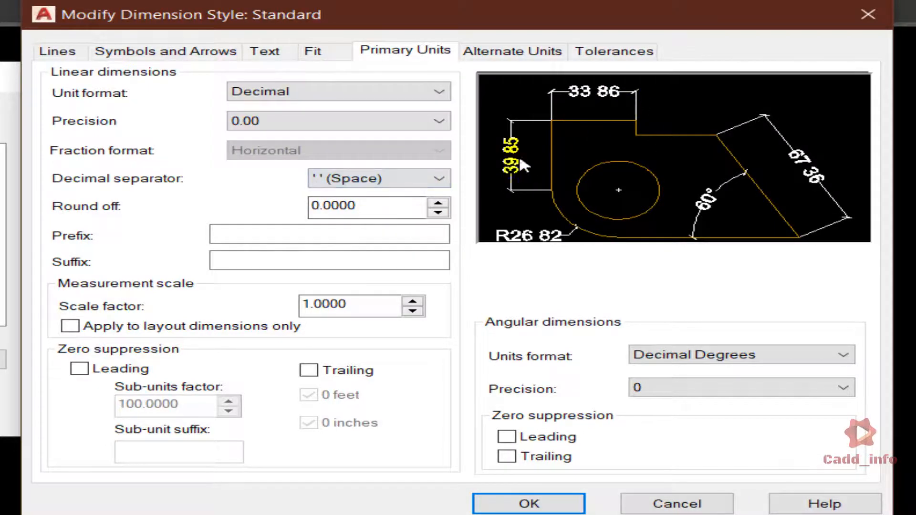
click(419, 178)
click(409, 178)
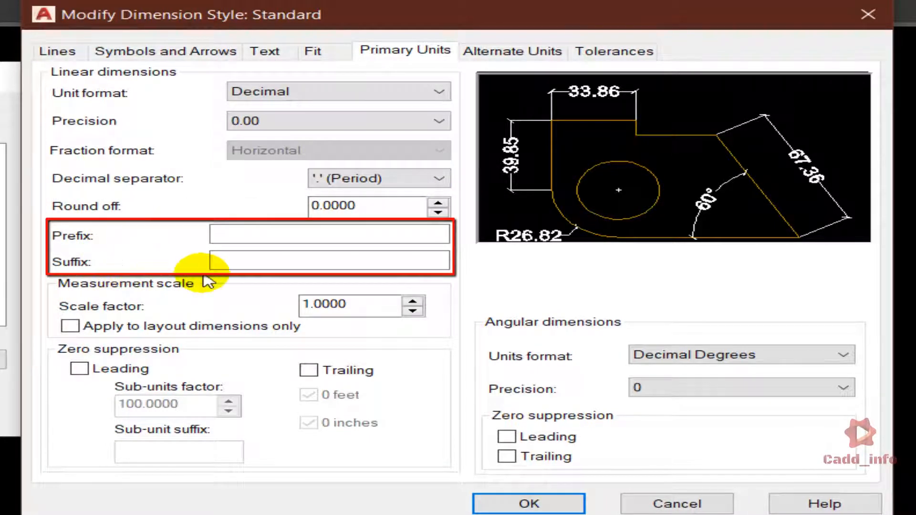
Try "value" as the prefix of the linear dimensions, then clear the prefix.
click(249, 234)
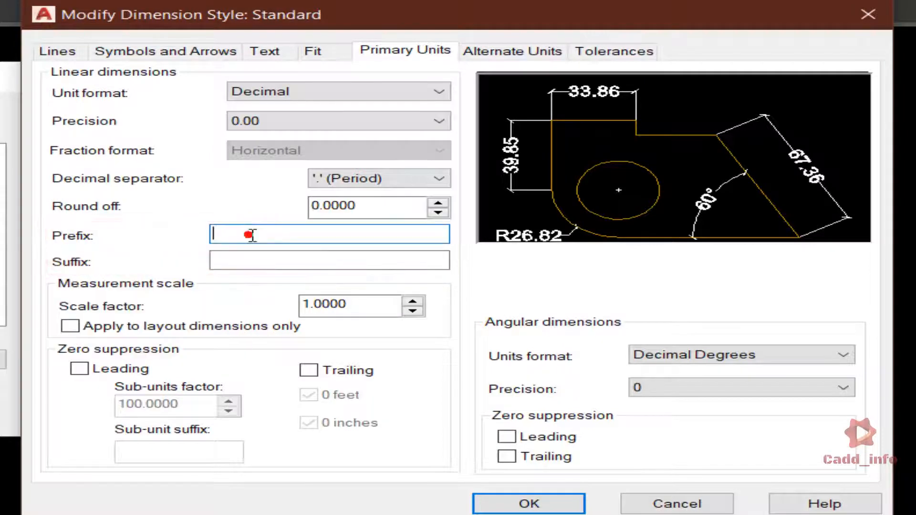
text(value)
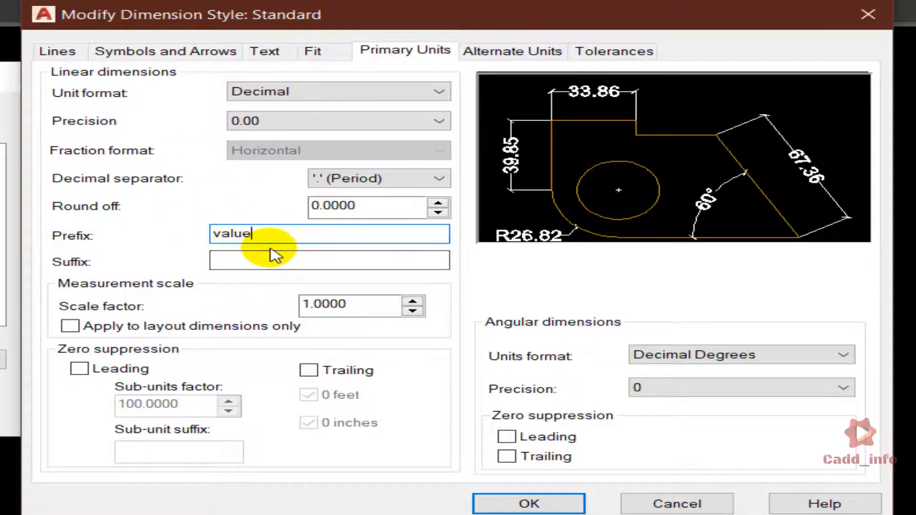
click(285, 260)
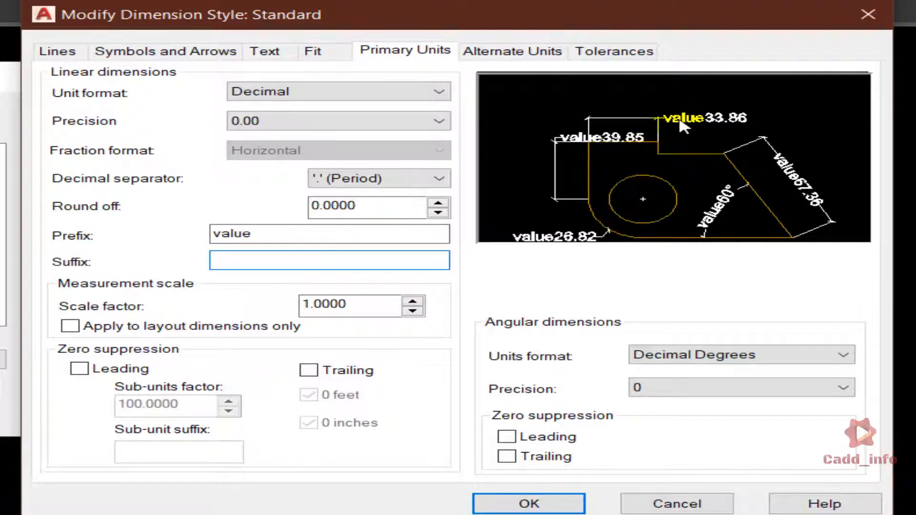
drag(312, 234, 149, 241)
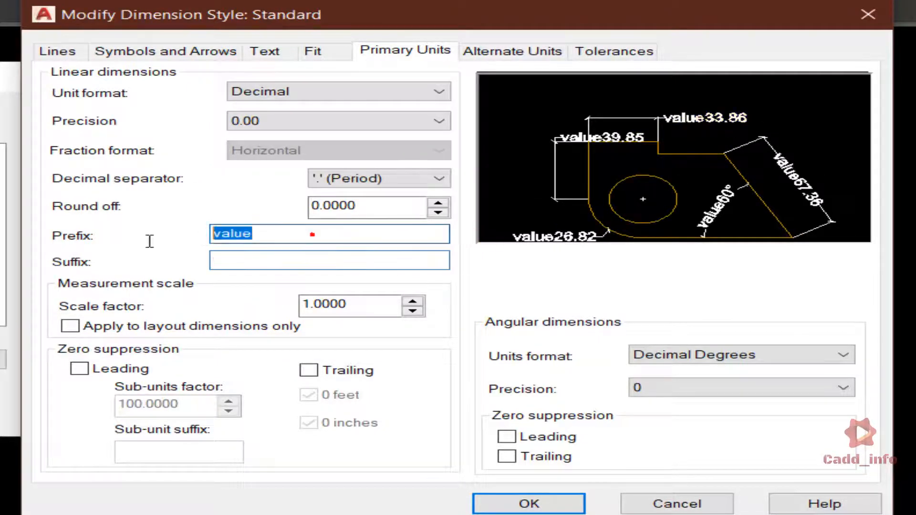
key(BackSpace)
Try "value", "m" and "mm" in turn as the suffix of the linear dimensions.
click(247, 260)
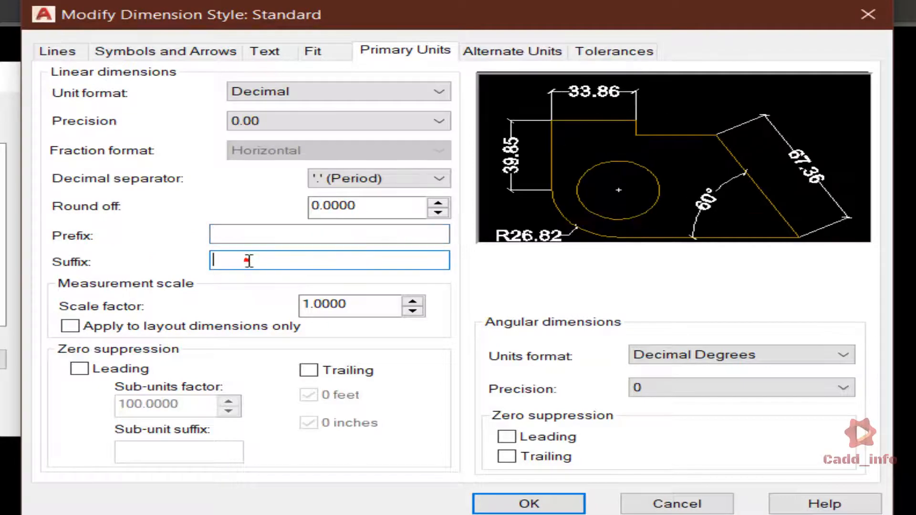
click(278, 235)
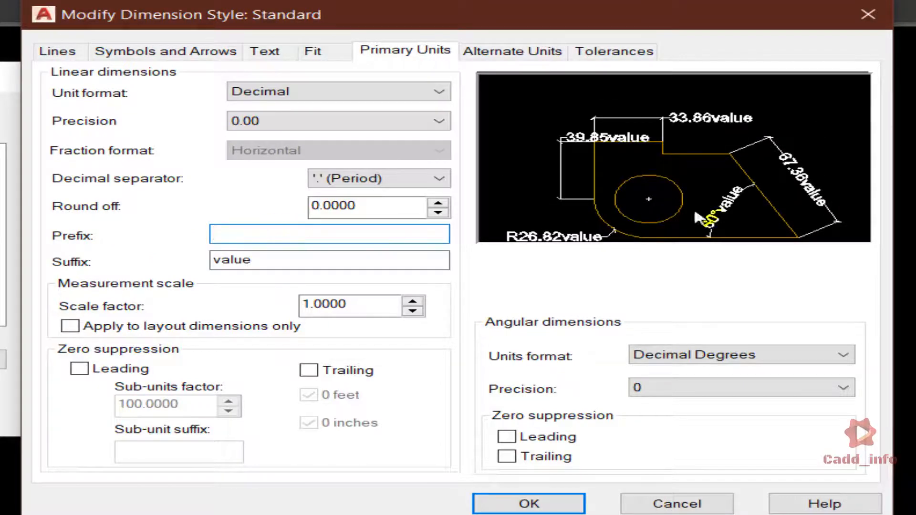
drag(313, 263, 70, 268)
text(m)
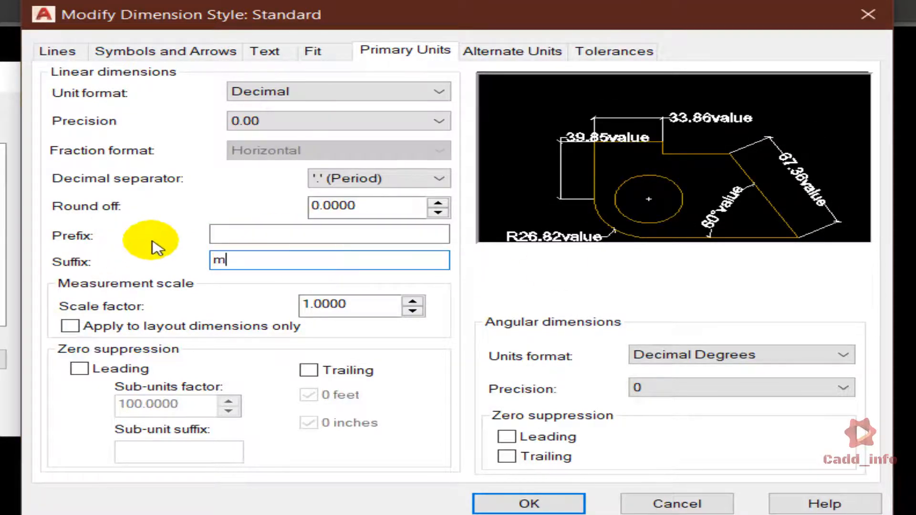
click(242, 237)
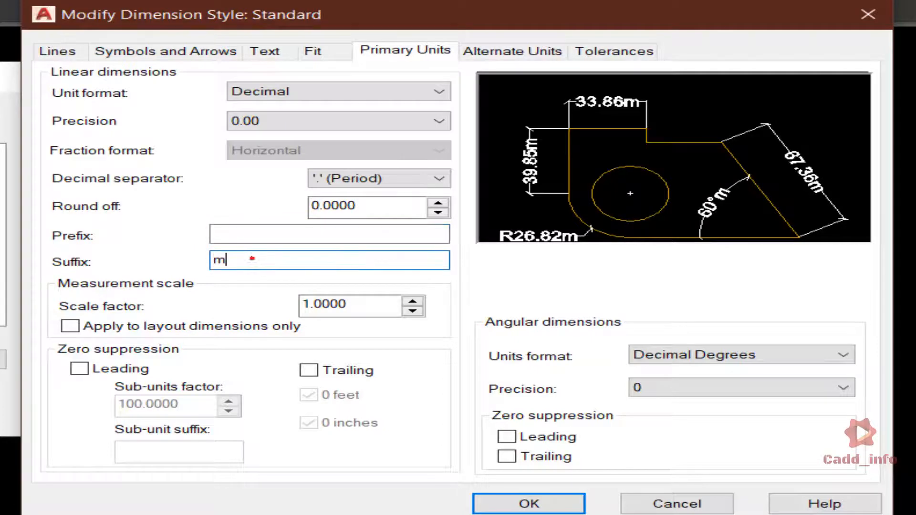
click(262, 235)
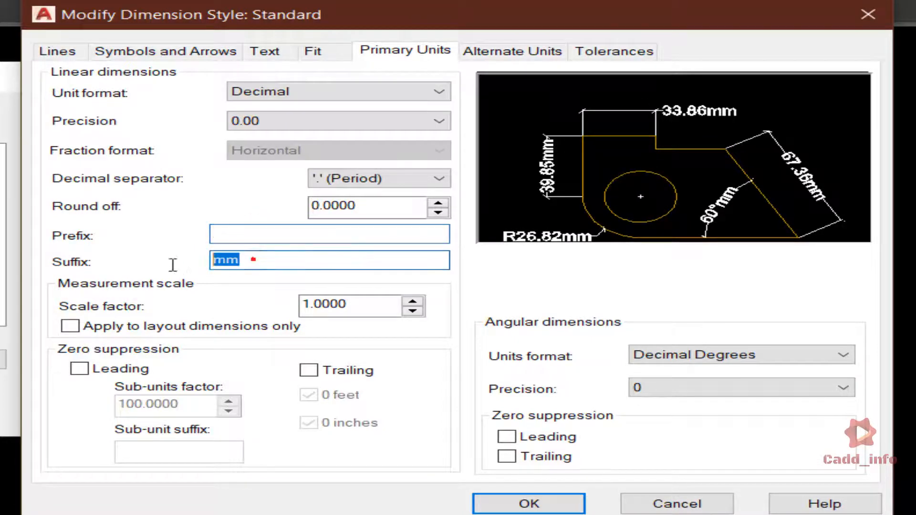
Try "inch" and "feet" as the linear dimension suffix, then clear the suffix.
text(inch)
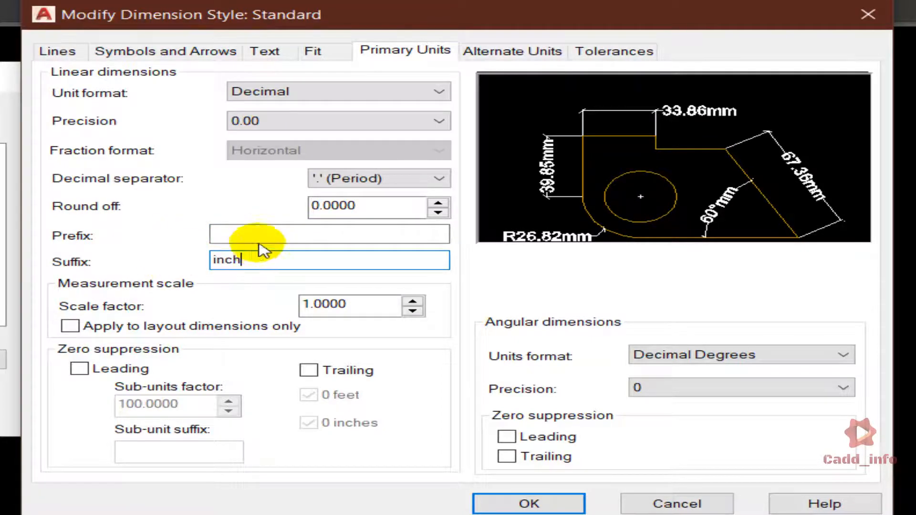
click(270, 234)
double_click(267, 258)
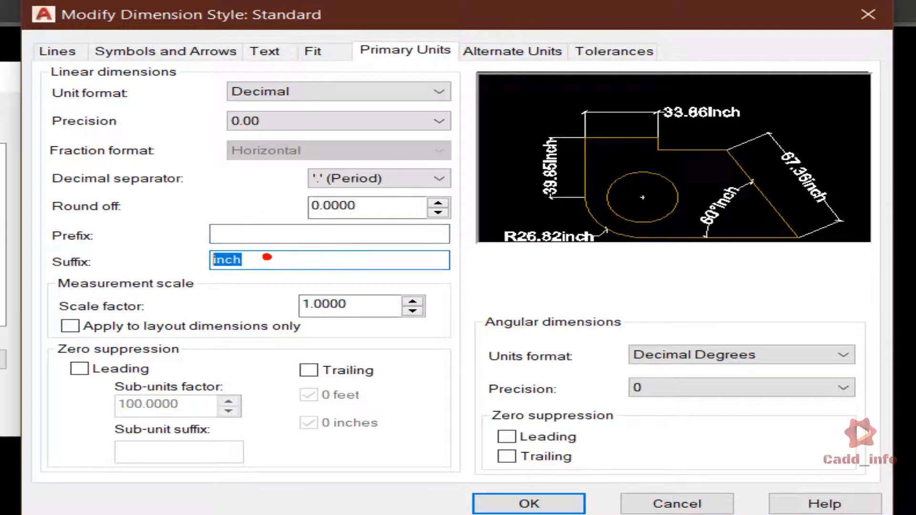
click(226, 235)
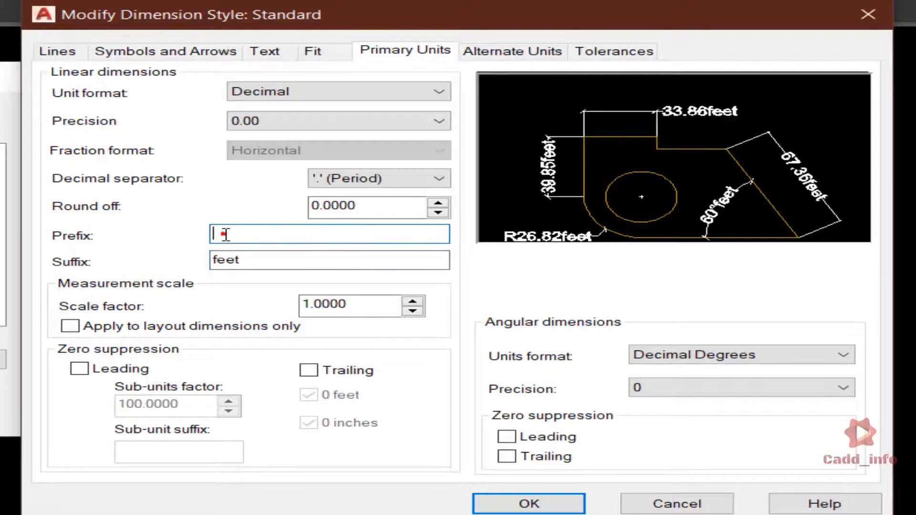
drag(256, 260, 215, 266)
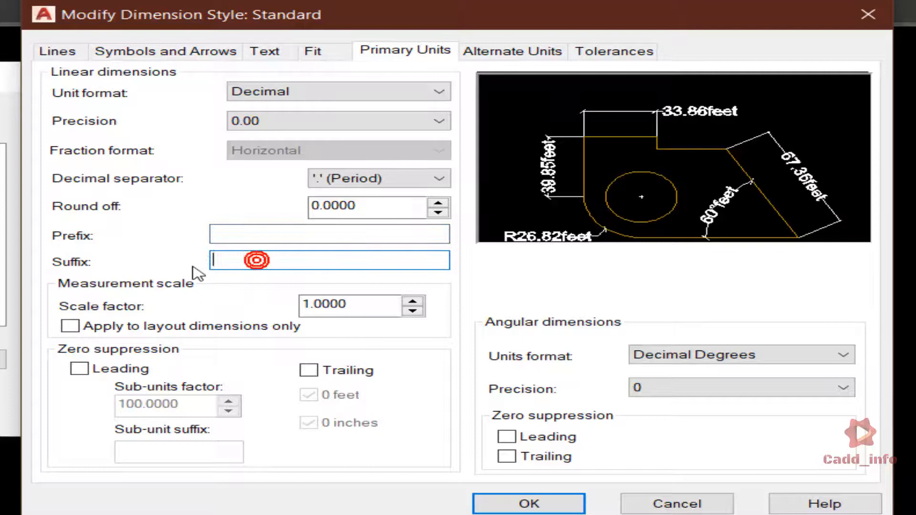
click(247, 236)
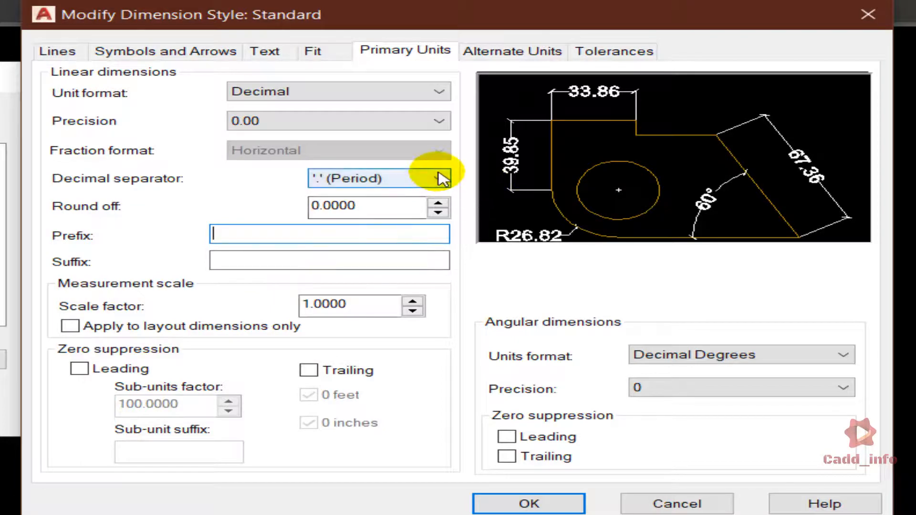
Preview the Architectural unit format for the linear dimensions, then set the format to Engineering.
click(374, 94)
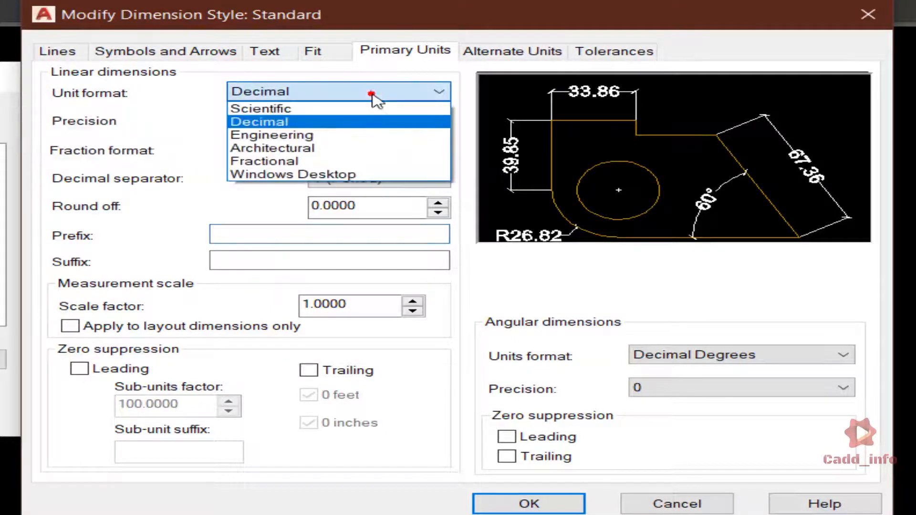
click(347, 149)
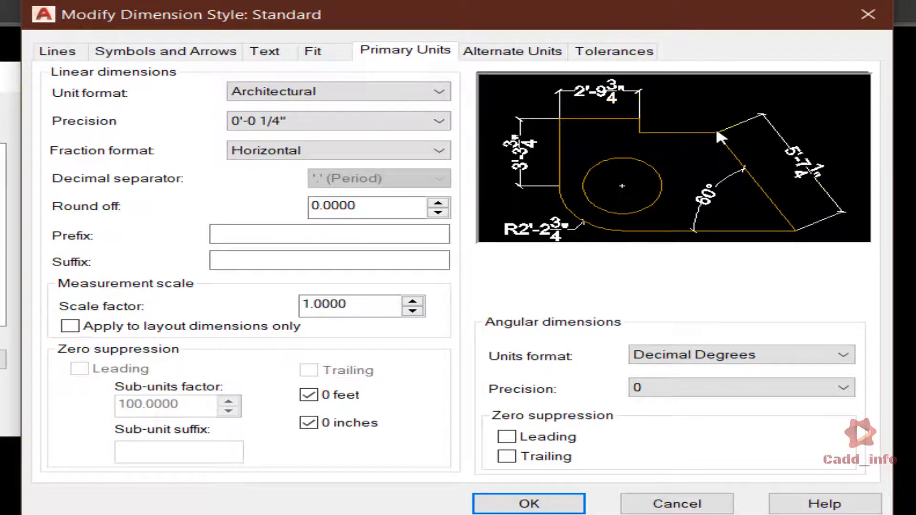
click(351, 93)
click(336, 135)
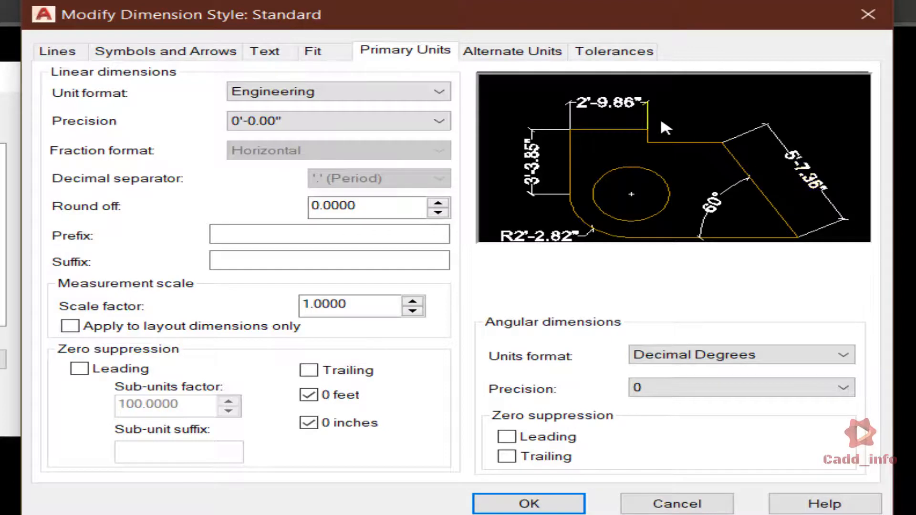
Apply the Engineering format to the drawing's dimensions, then set the Standard style's linear unit format to Architectural and apply it.
click(527, 499)
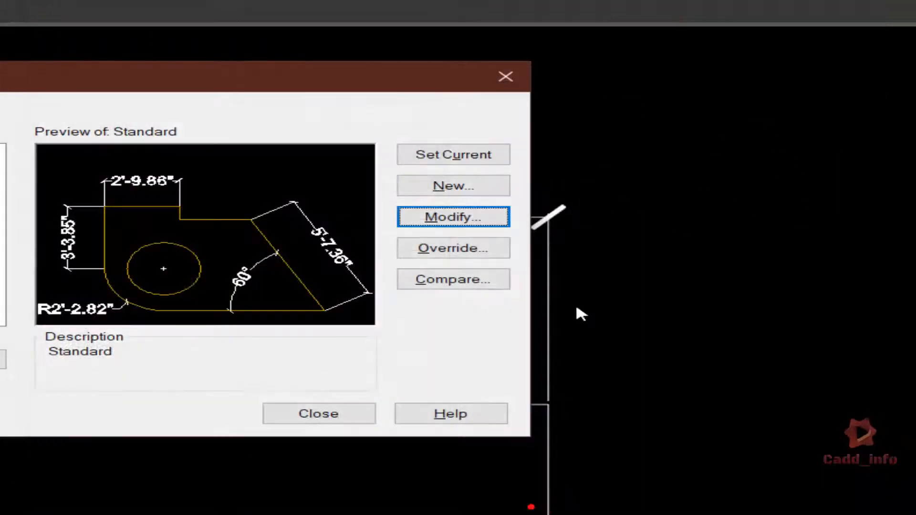
click(318, 414)
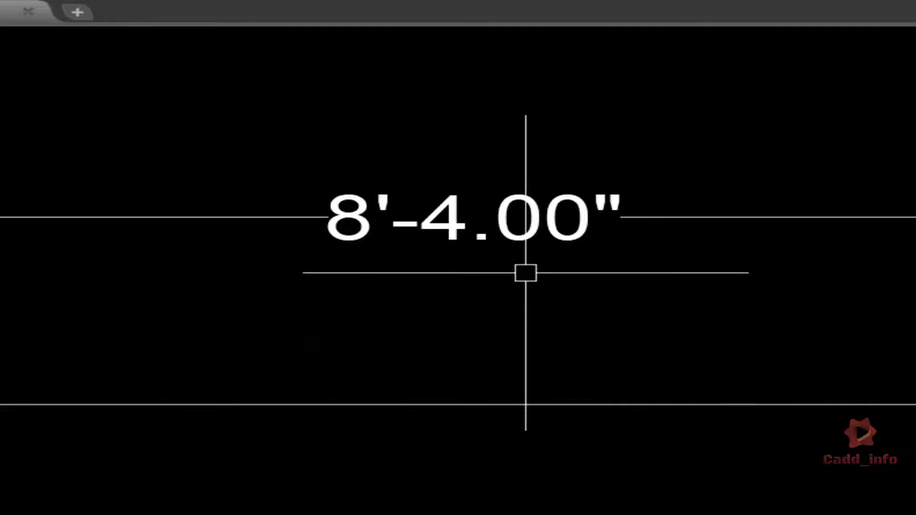
key(space)
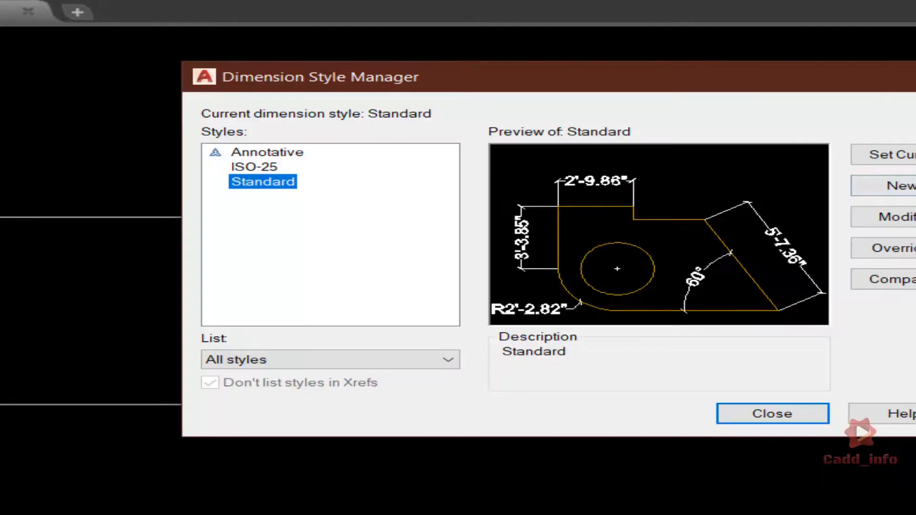
click(912, 214)
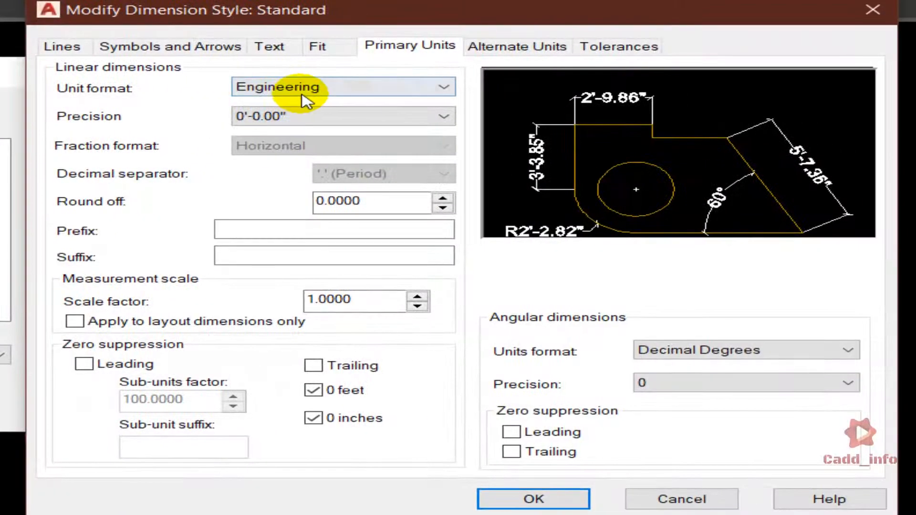
click(305, 87)
click(301, 143)
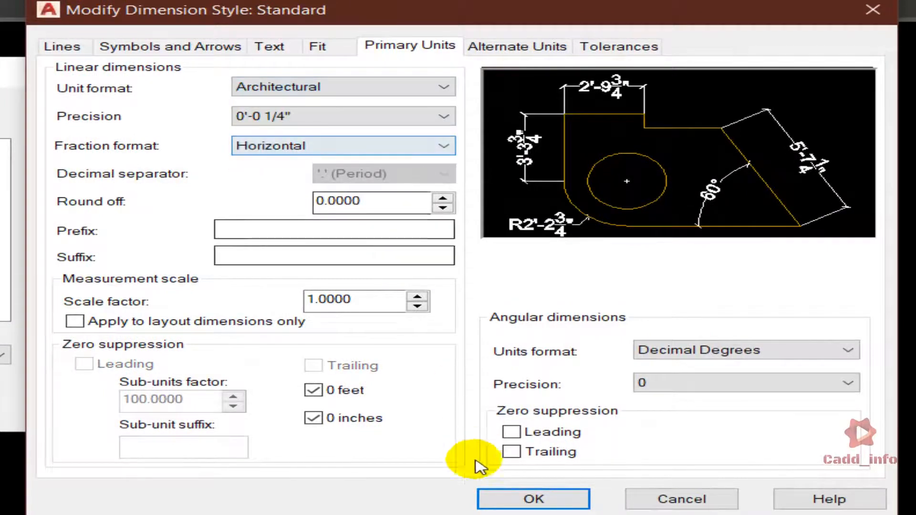
click(529, 499)
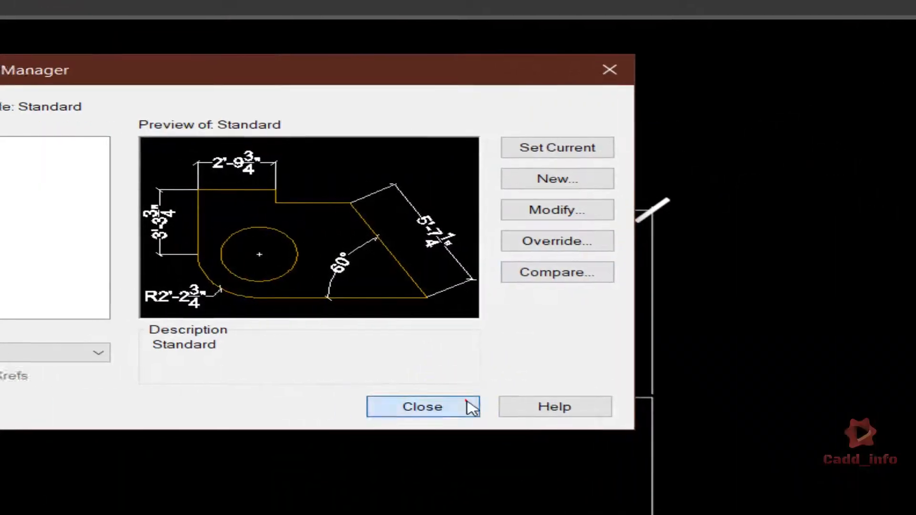
click(374, 409)
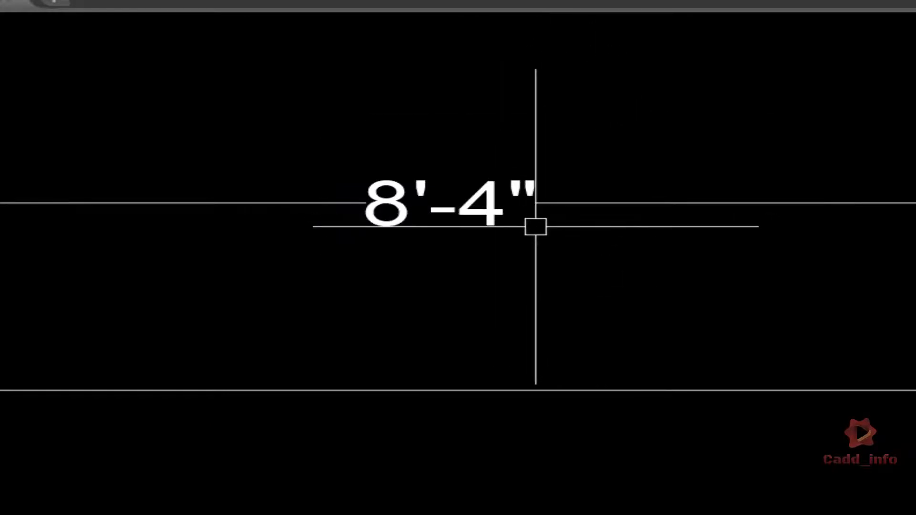
Turn on the display of alternate units in the Standard dimension style.
key(Return)
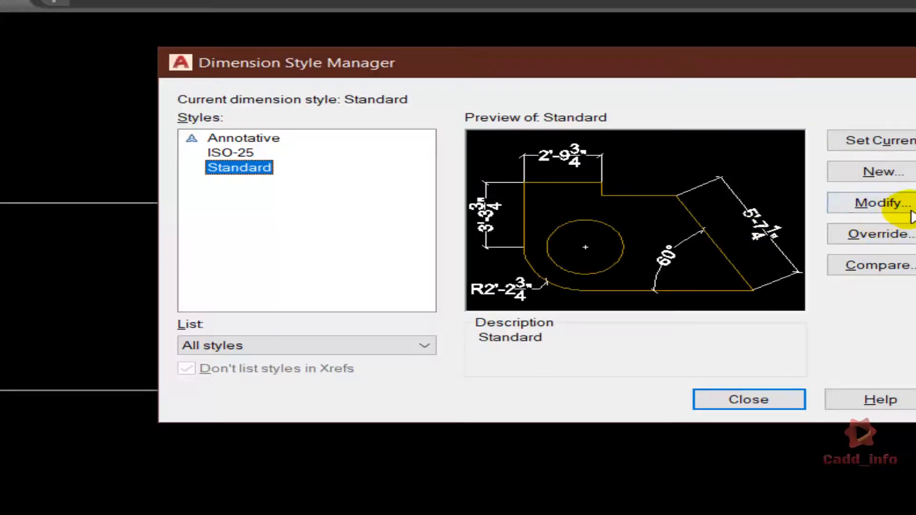
click(910, 208)
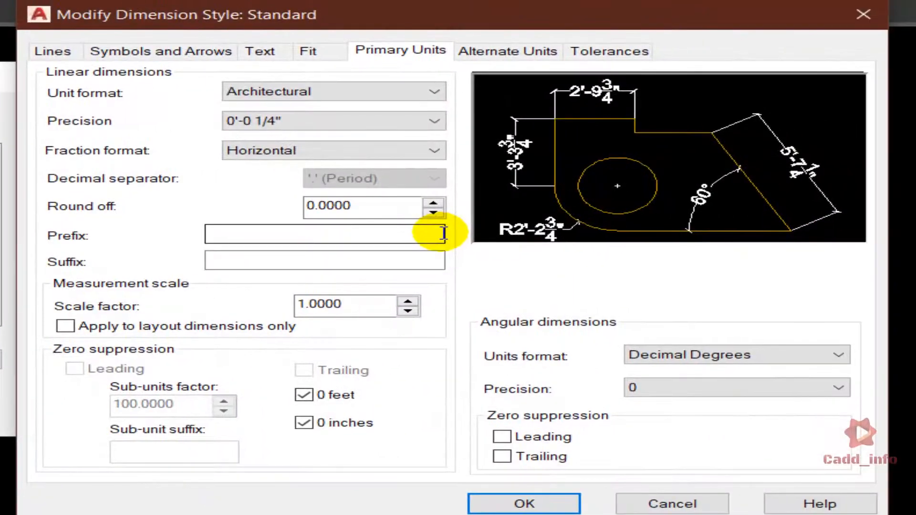
click(493, 53)
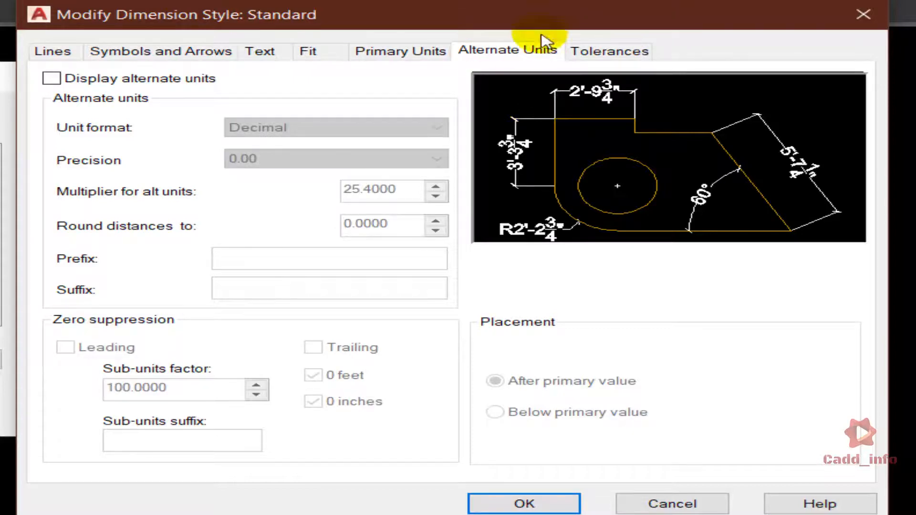
click(117, 79)
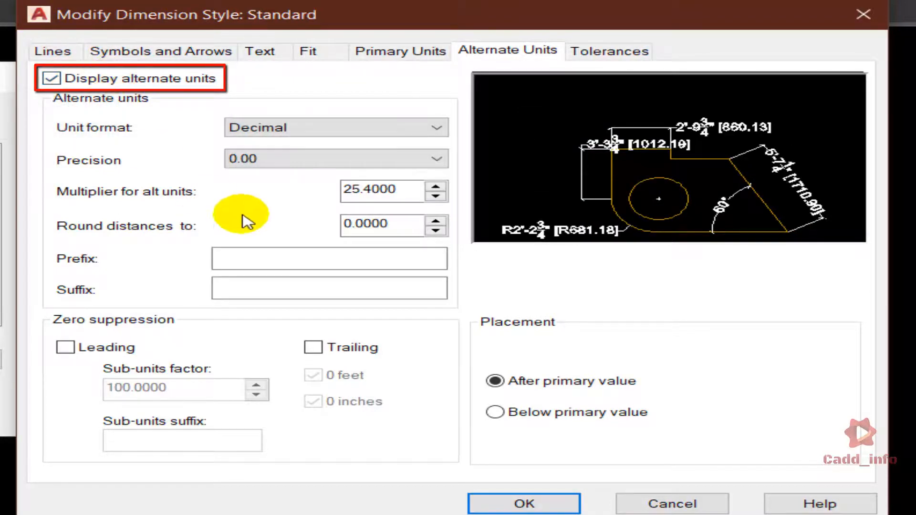
Review the unit format and precision choices for alternate units, and try suppressing their leading zeros.
click(351, 133)
click(352, 132)
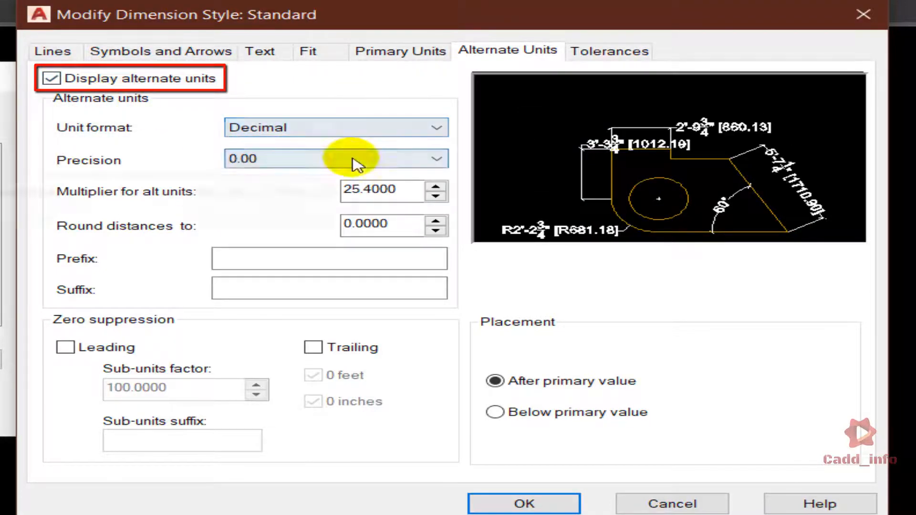
click(351, 158)
click(351, 158)
click(351, 158)
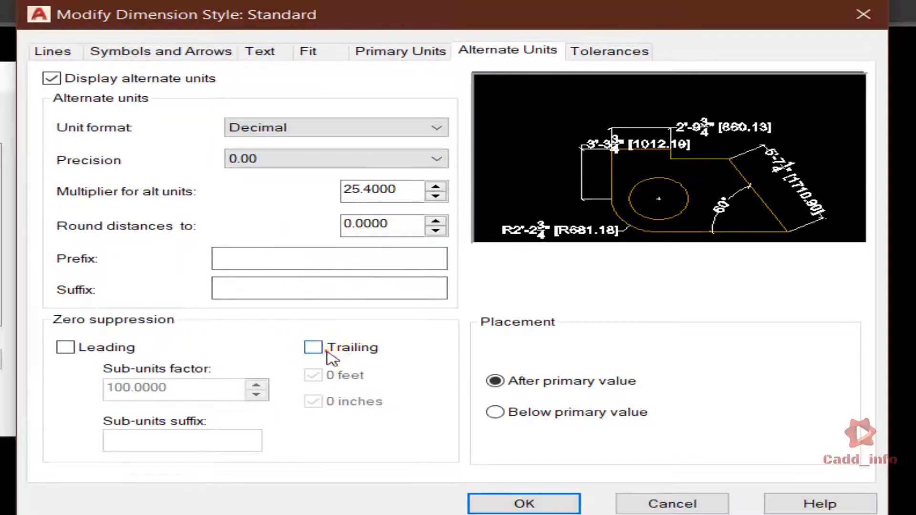
click(65, 348)
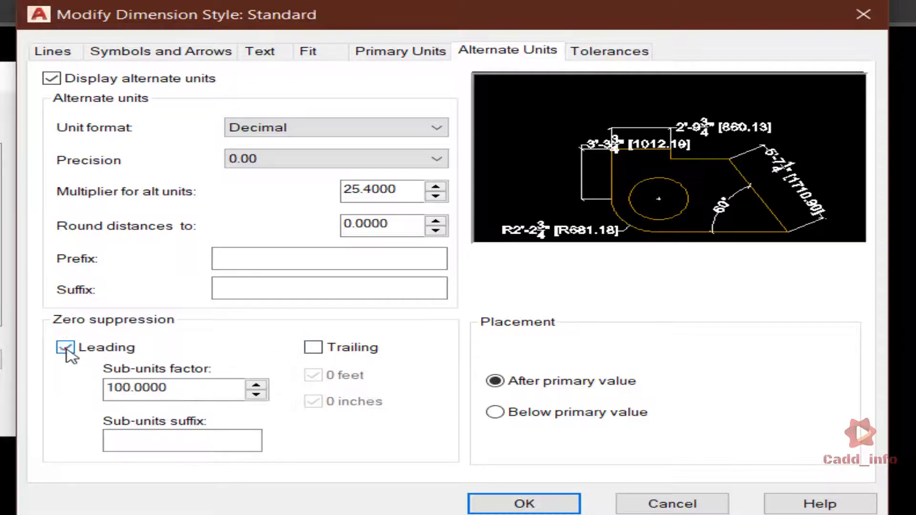
click(66, 348)
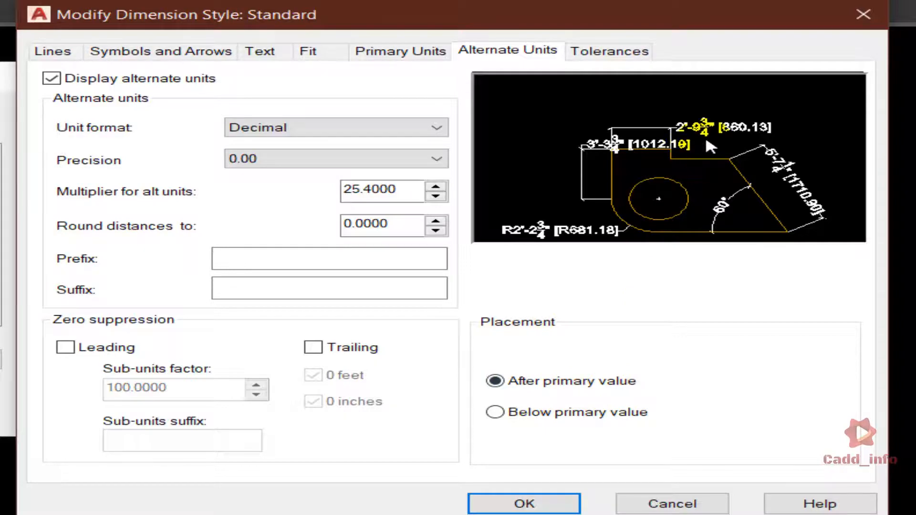
Apply the alternate units to the drawing's dimensions, then place them below the primary value and apply the style again.
click(562, 500)
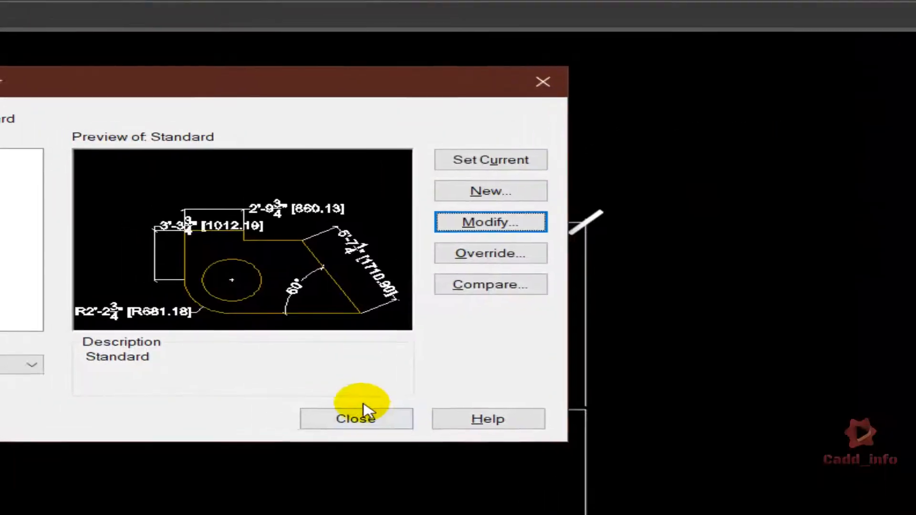
click(573, 443)
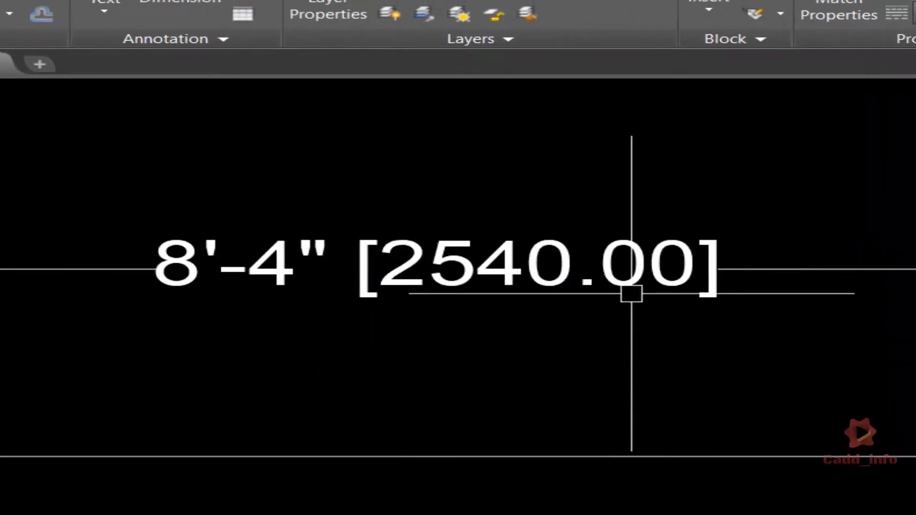
text(d)
key(Return)
click(904, 273)
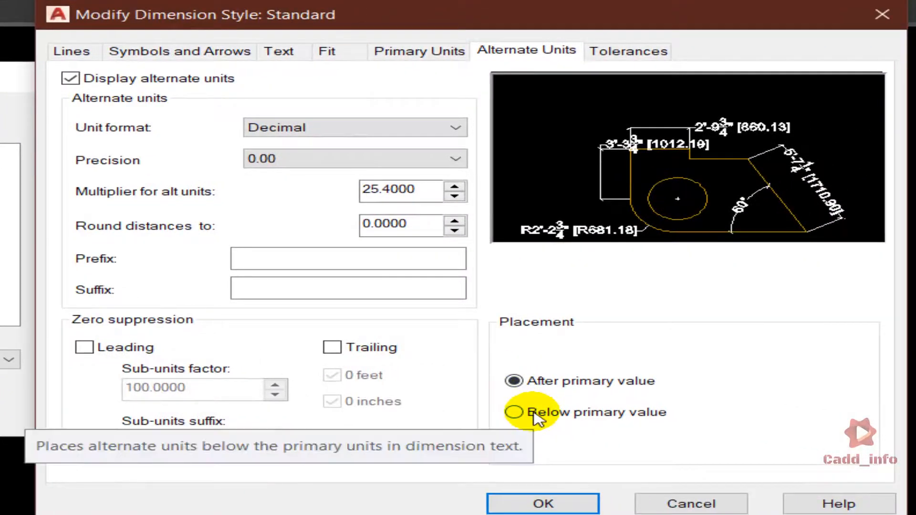
click(534, 419)
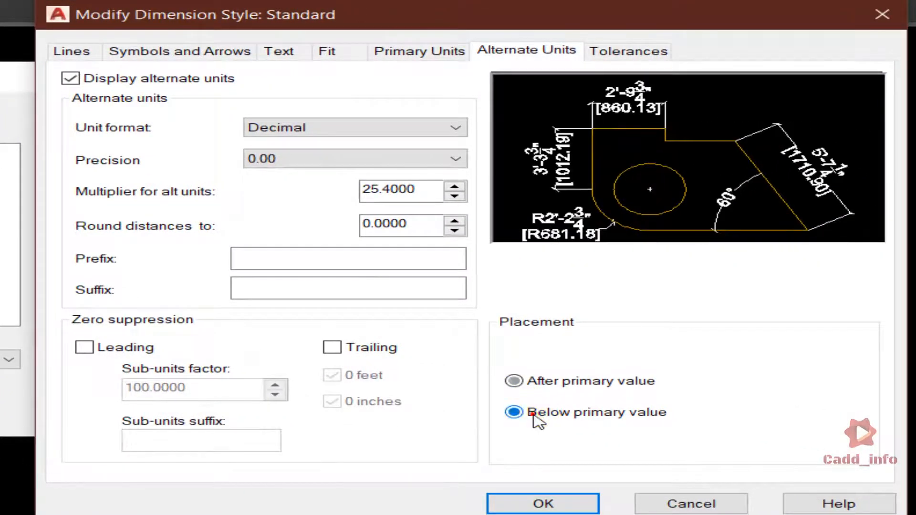
click(544, 501)
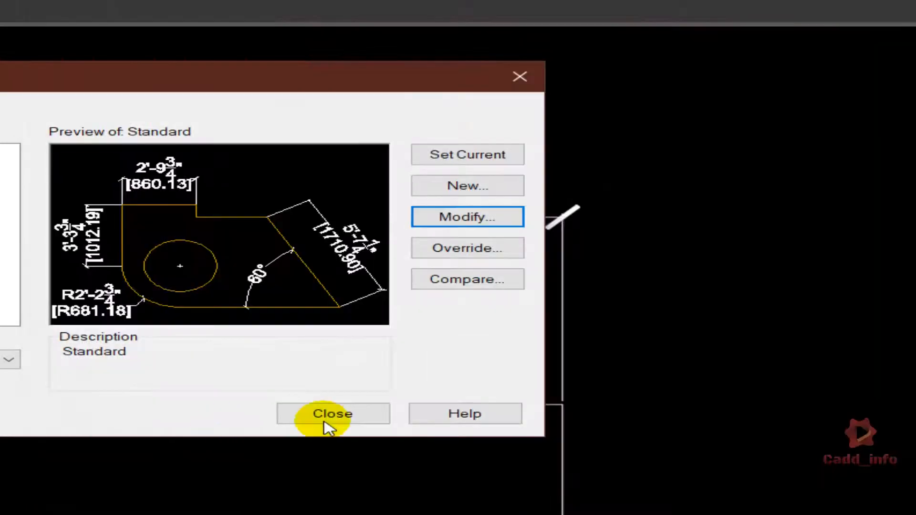
click(325, 423)
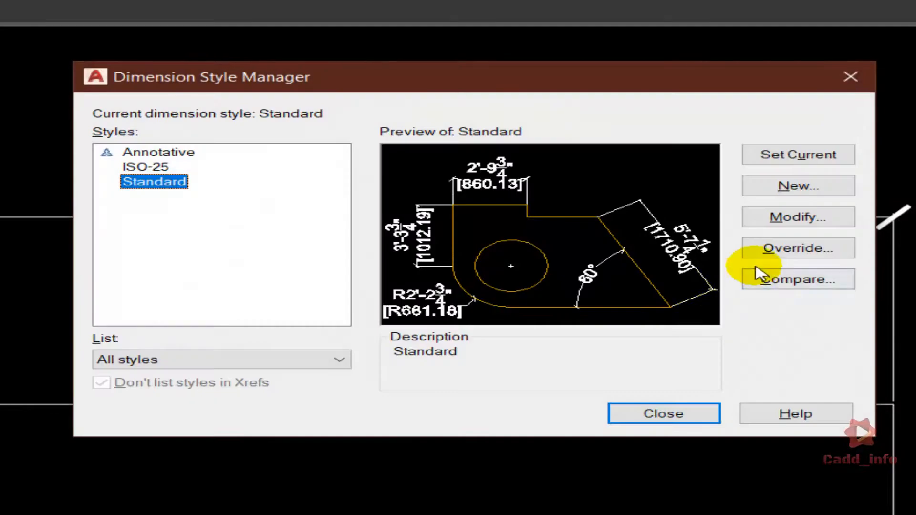
Turn off the display of alternate units in the Standard dimension style and apply the change to the drawing.
click(796, 218)
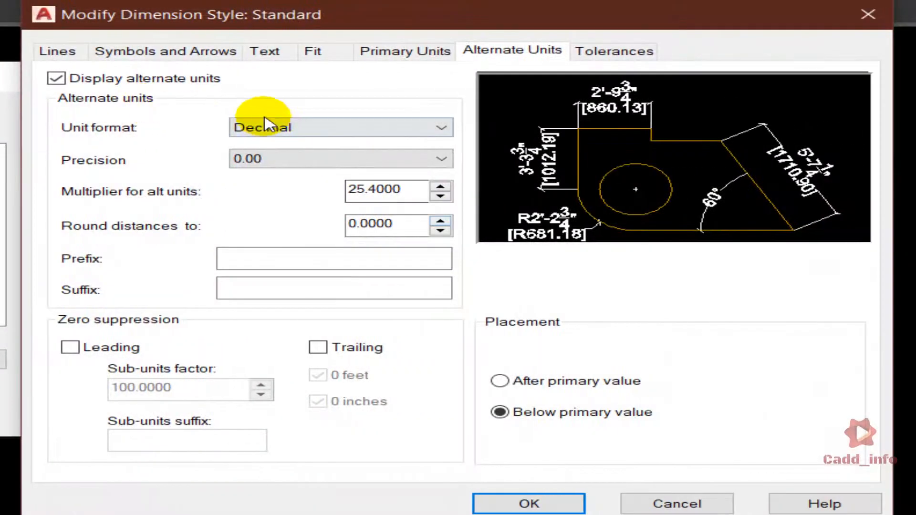
click(150, 83)
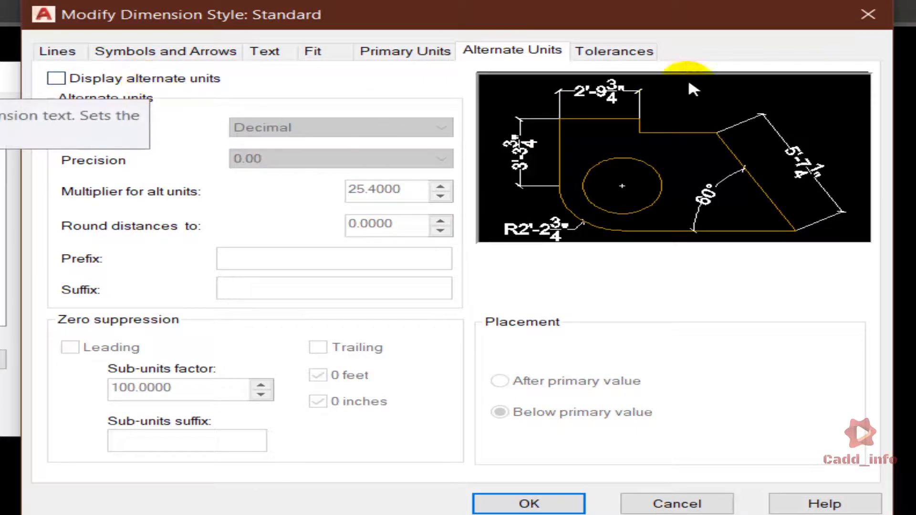
click(630, 59)
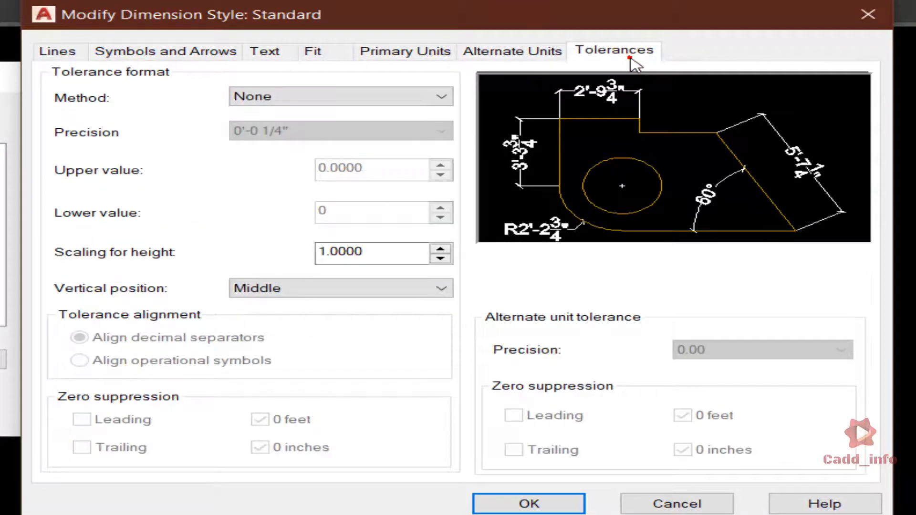
click(527, 501)
click(346, 421)
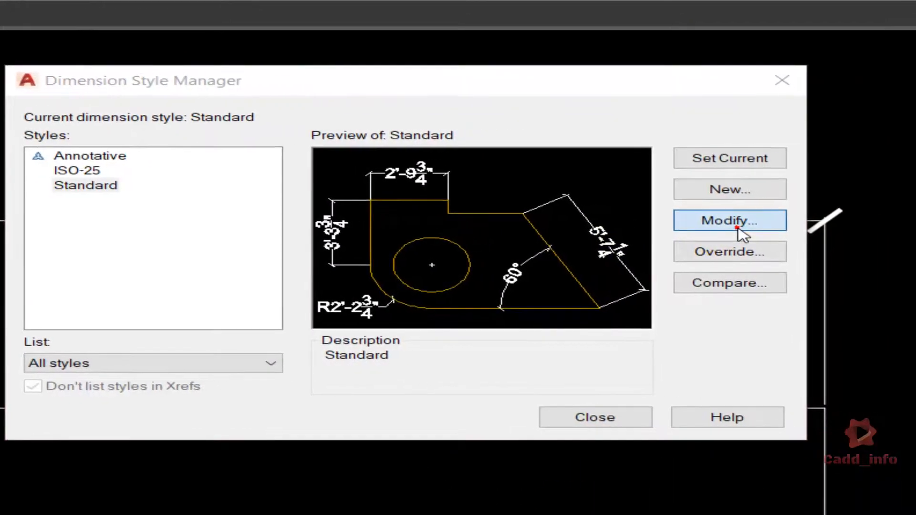
Set the Standard style's tolerance method to Deviation and review its precision and upper value settings.
click(738, 231)
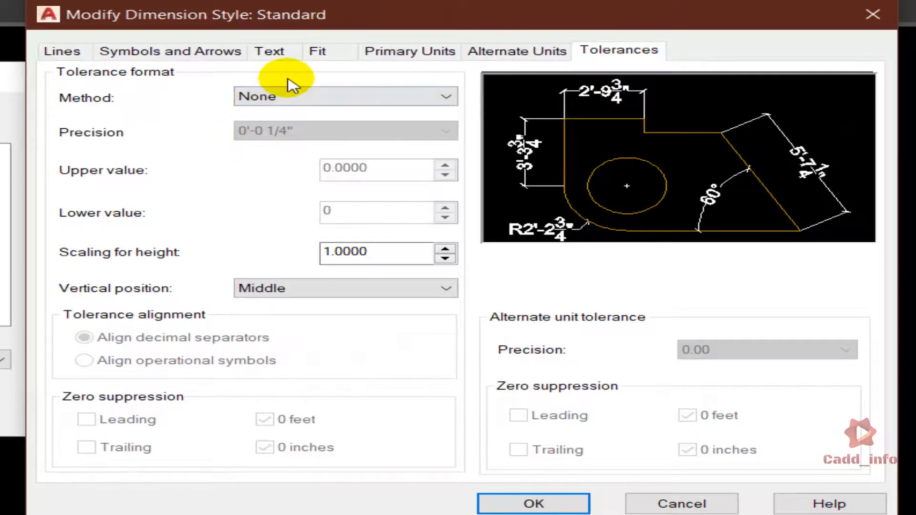
click(292, 96)
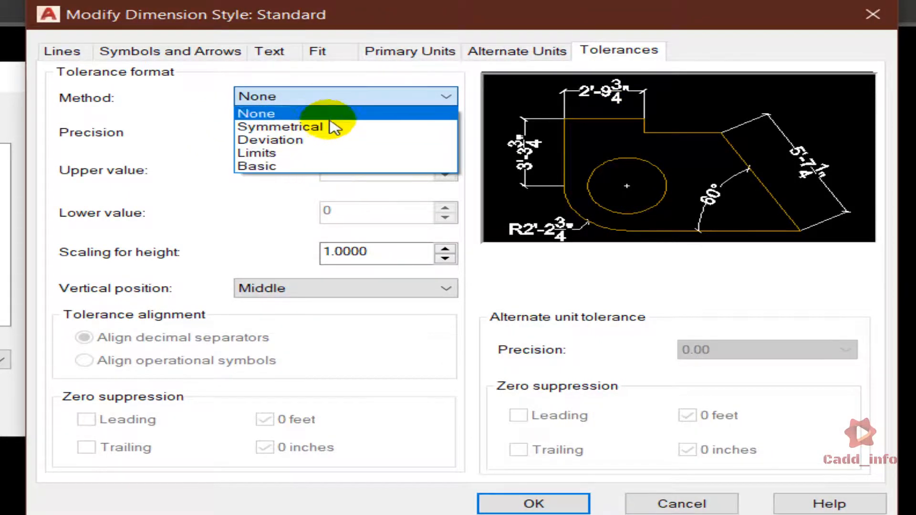
click(320, 139)
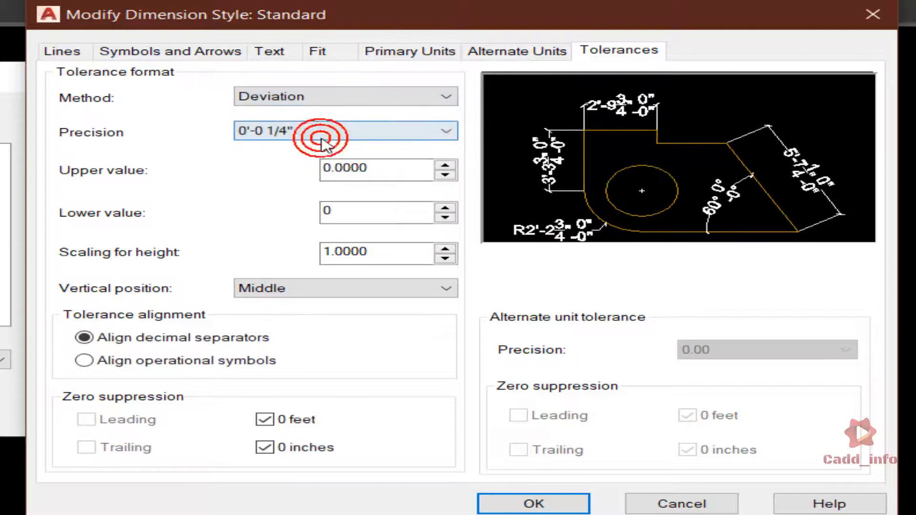
click(319, 127)
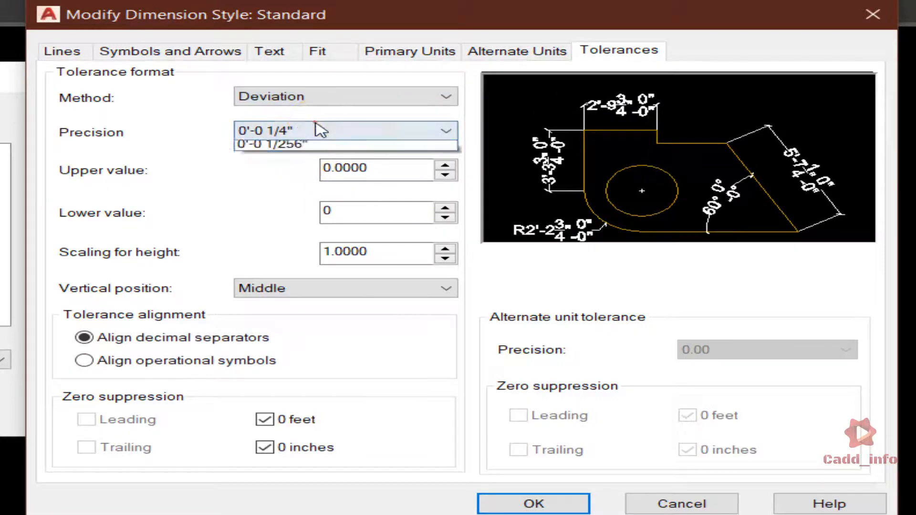
click(319, 128)
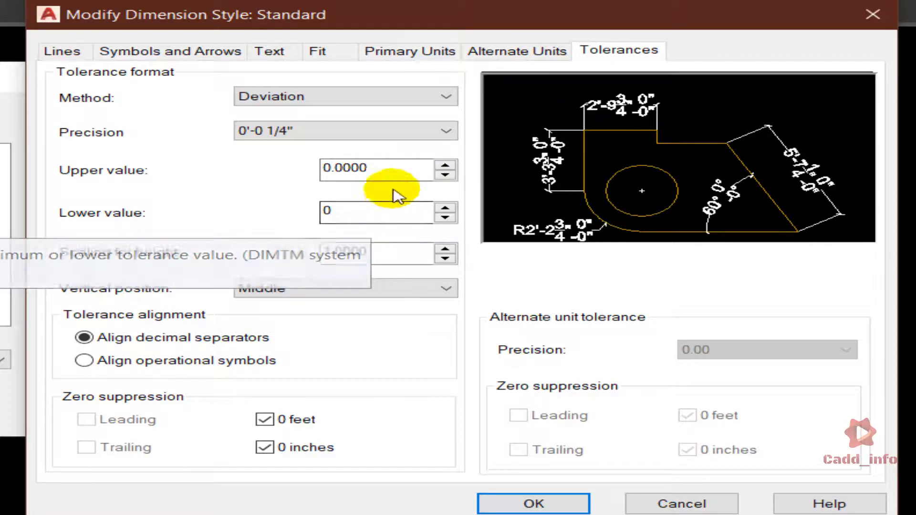
click(397, 173)
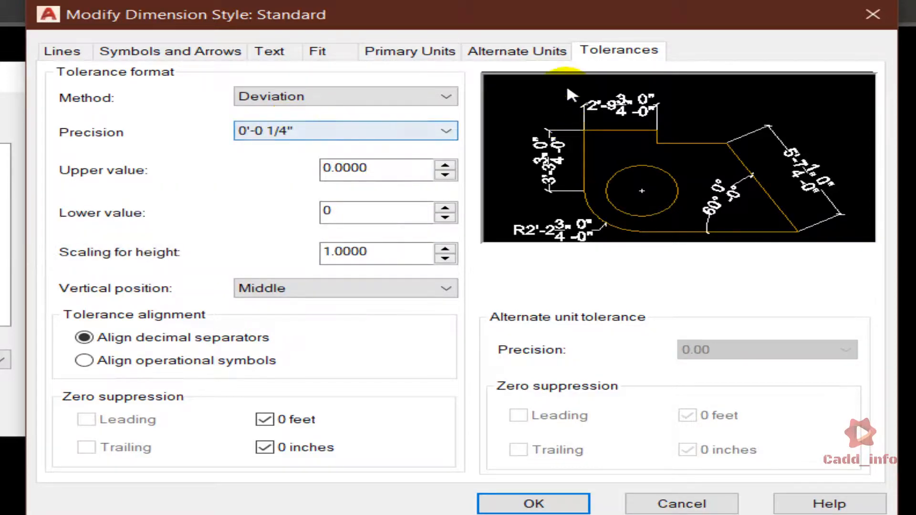
Set the unit format of the primary linear dimensions to Decimal.
click(385, 53)
click(306, 92)
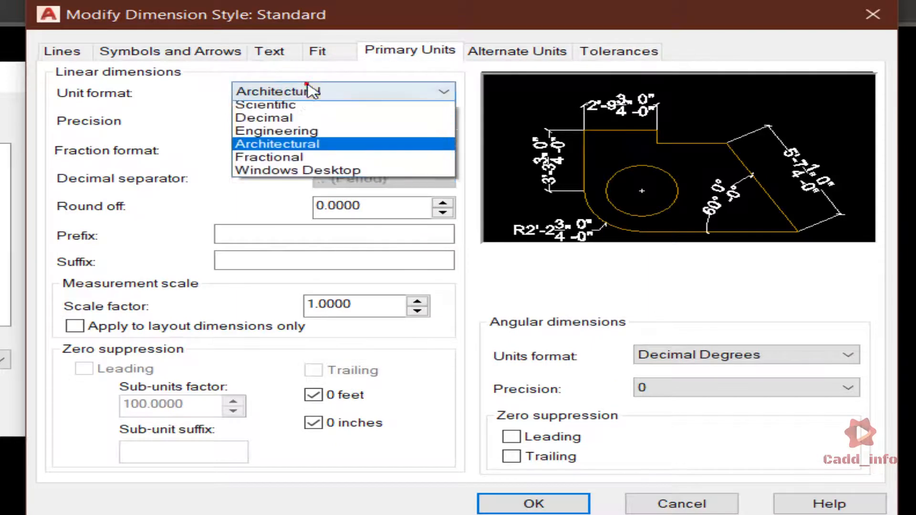
click(300, 129)
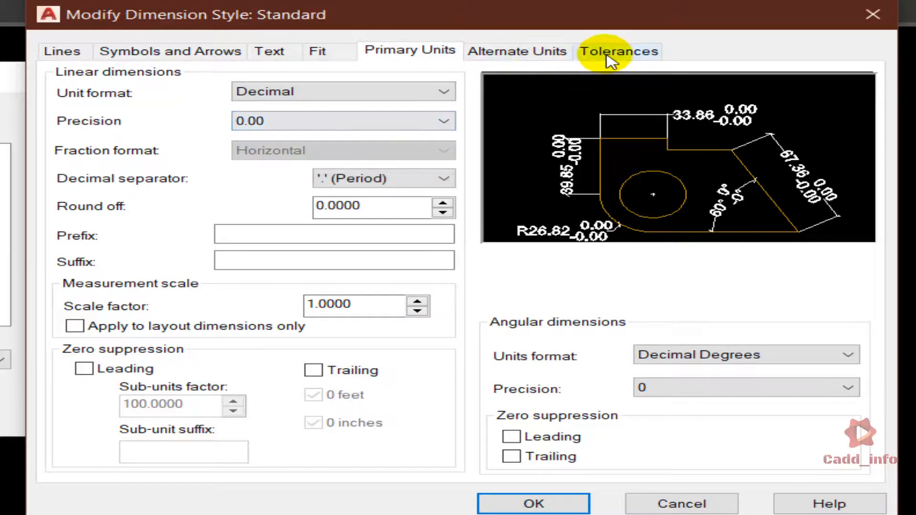
Try the Bottom and Top vertical positions for the Standard style's deviation tolerance.
click(614, 54)
click(385, 215)
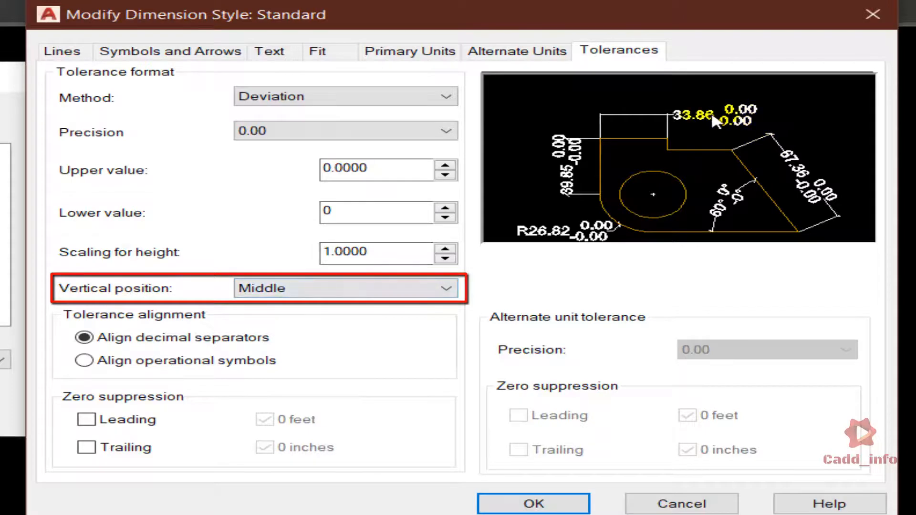
click(355, 291)
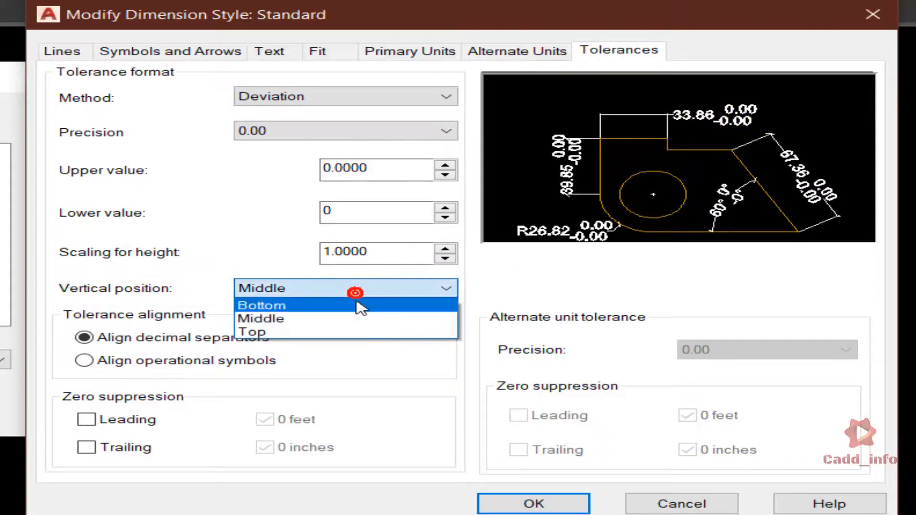
click(346, 305)
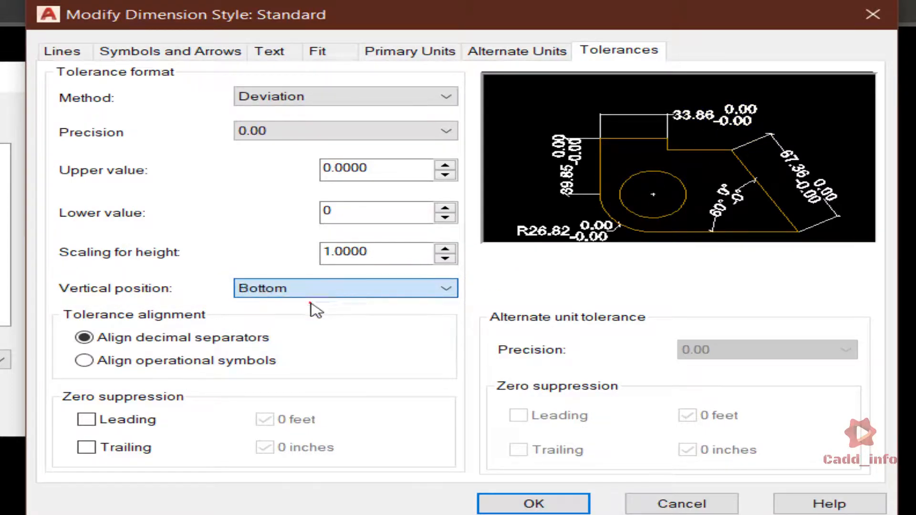
click(392, 296)
click(360, 330)
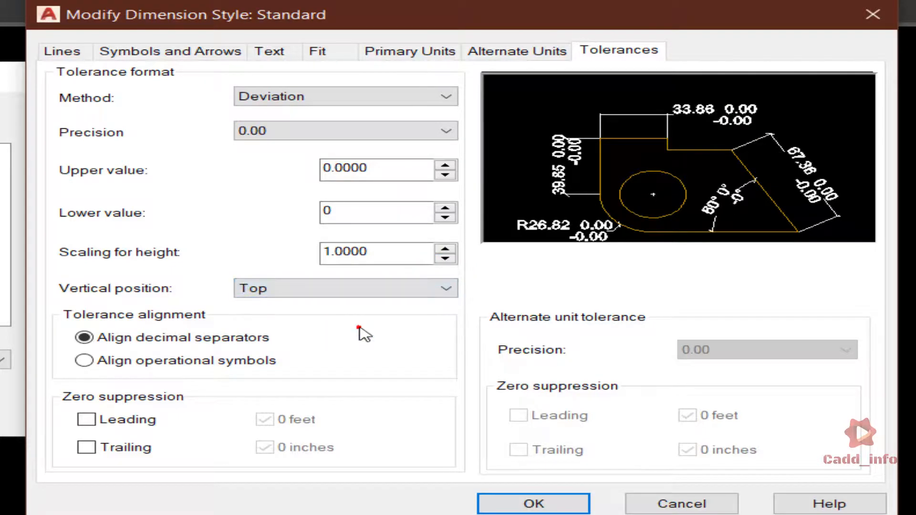
Set the tolerance's vertical position to Middle and apply the Standard style to the drawing.
click(374, 286)
click(355, 313)
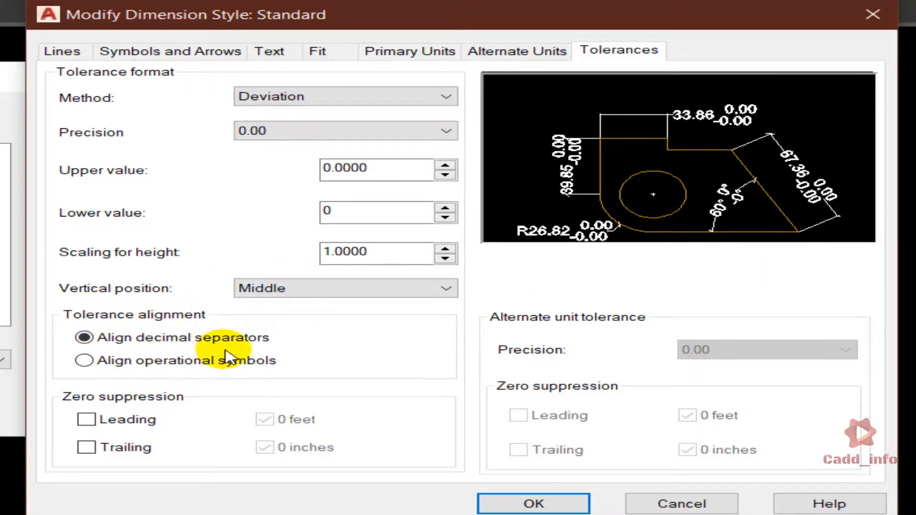
click(558, 505)
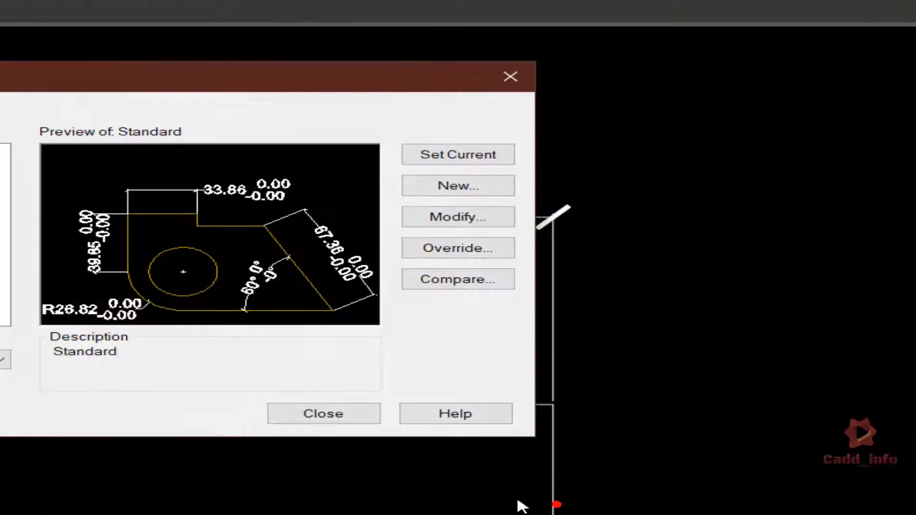
click(327, 414)
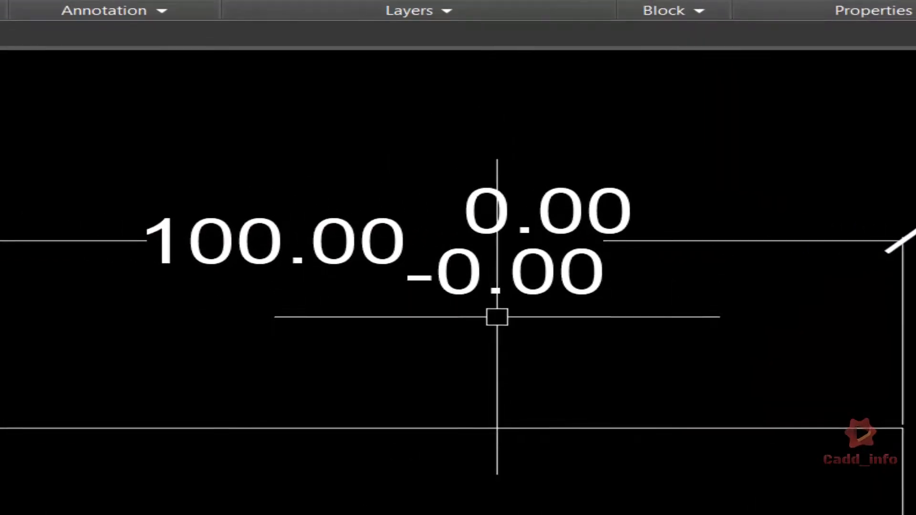
Modify the Standard style to align tolerances by operational symbols and apply it to the drawing's dimensions.
text(d)
key(Return)
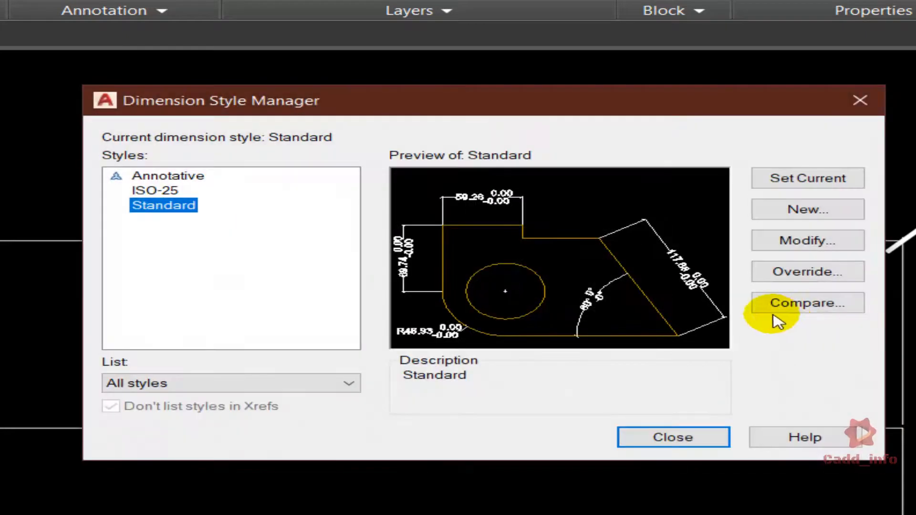
click(791, 240)
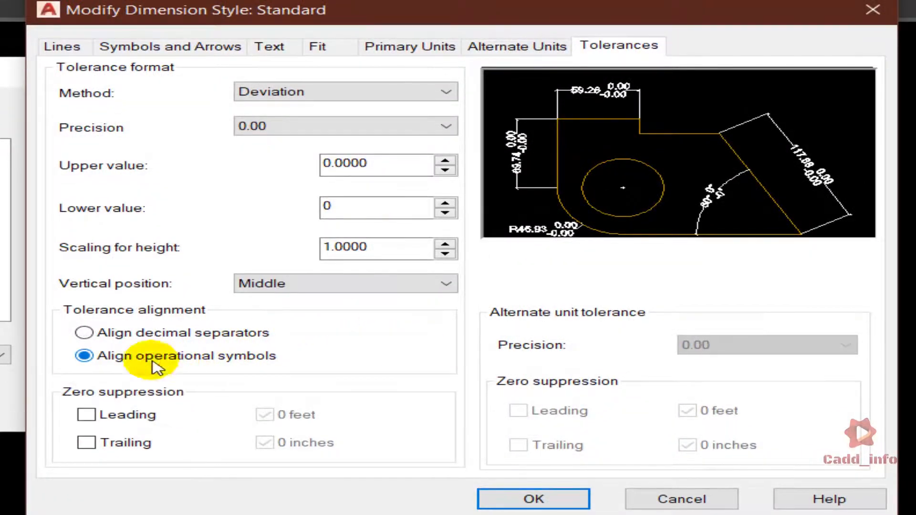
click(634, 498)
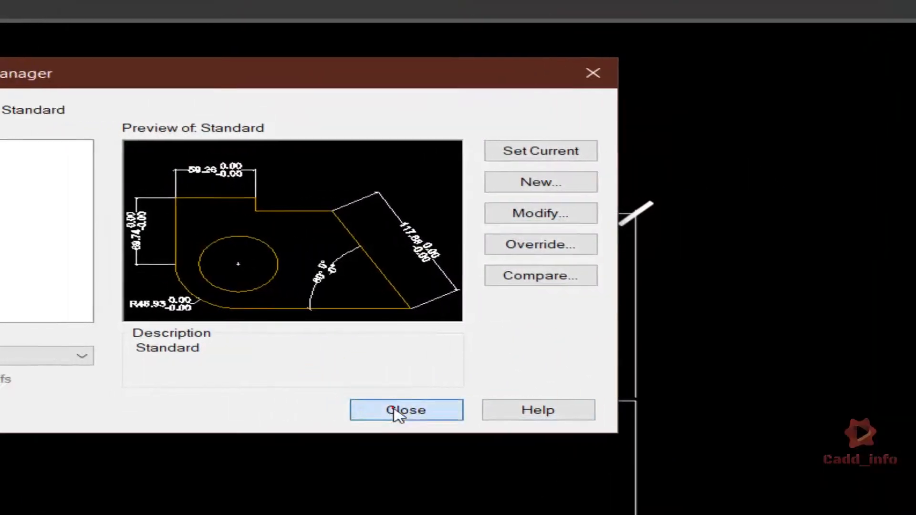
click(399, 411)
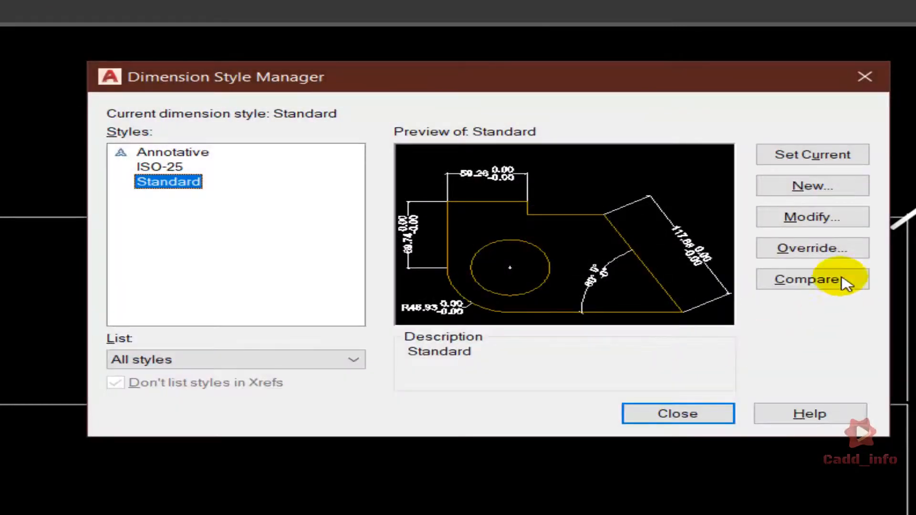
Reopen the Standard style for modification and set its tolerance method to None.
click(811, 215)
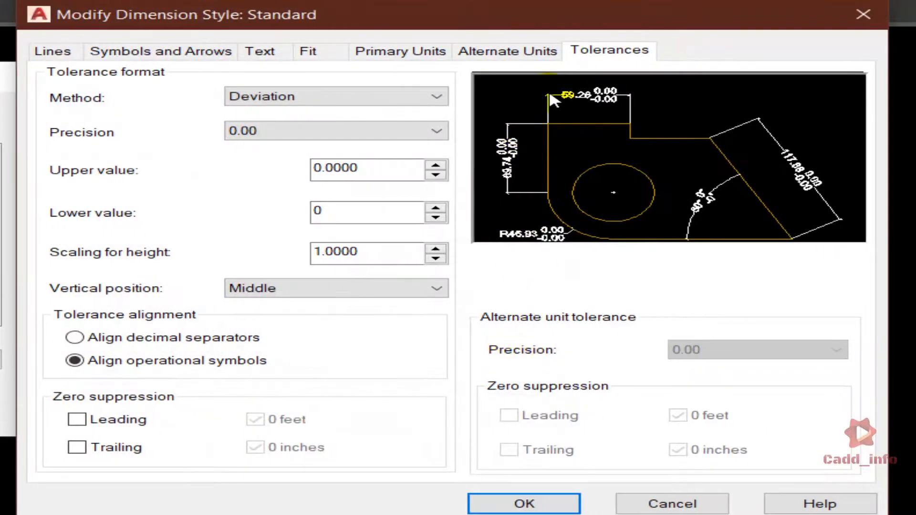
click(408, 100)
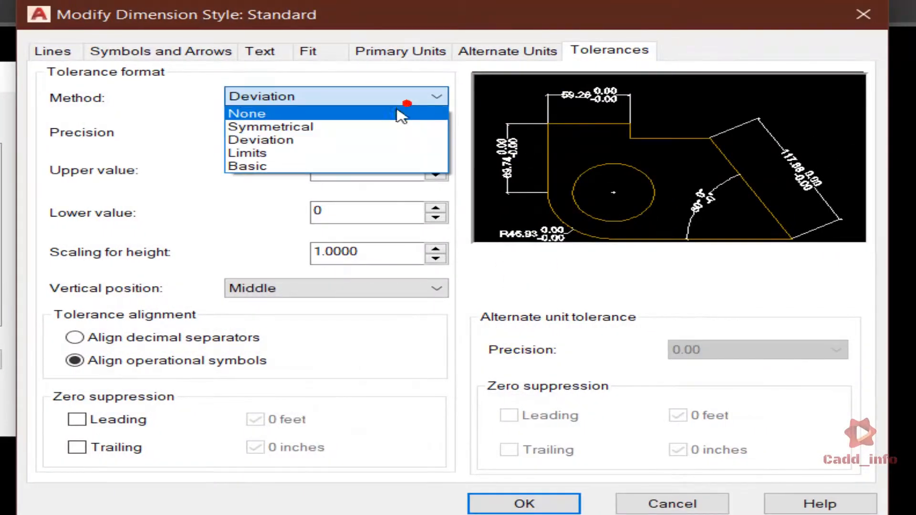
click(401, 113)
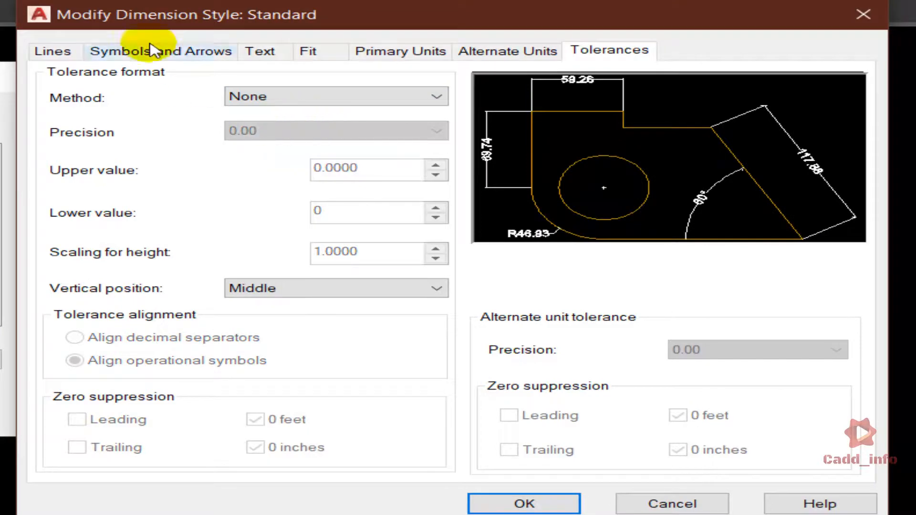
Review the Standard style's settings for lines, arrowheads, text, fit, primary units, alternate units and tolerances.
click(419, 52)
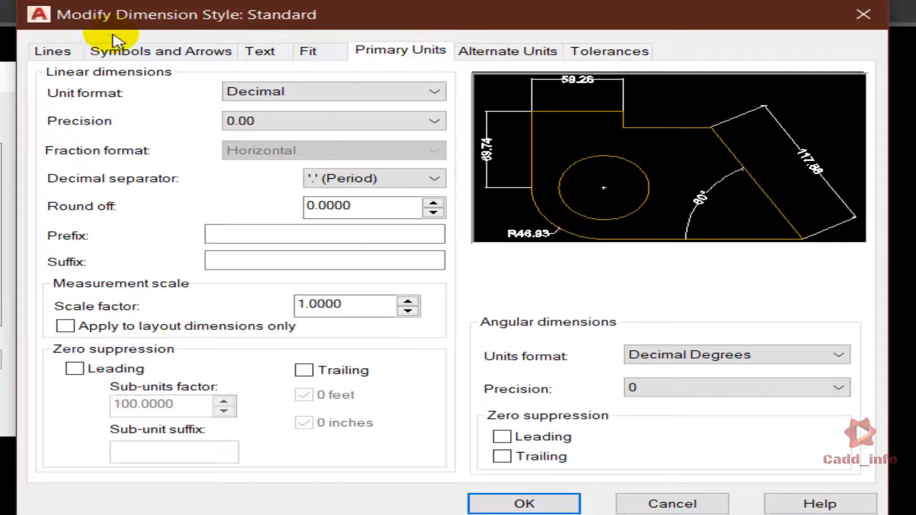
click(53, 51)
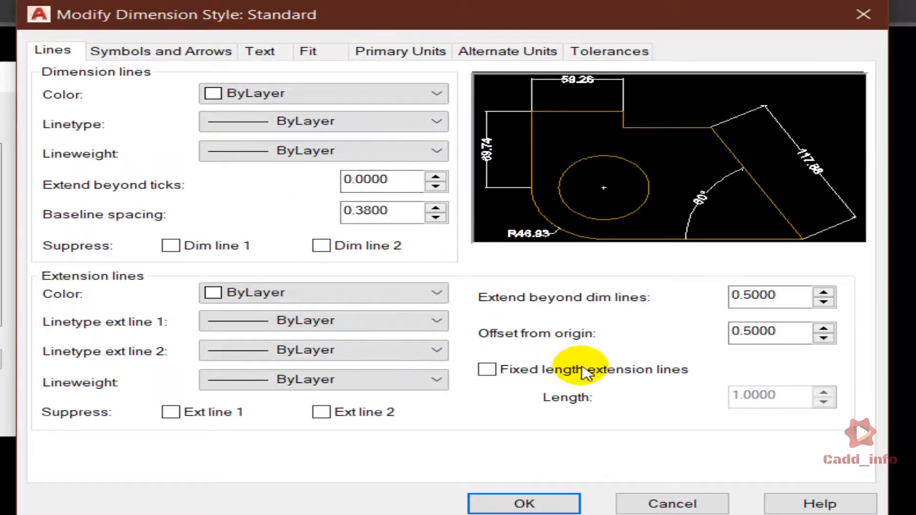
click(170, 50)
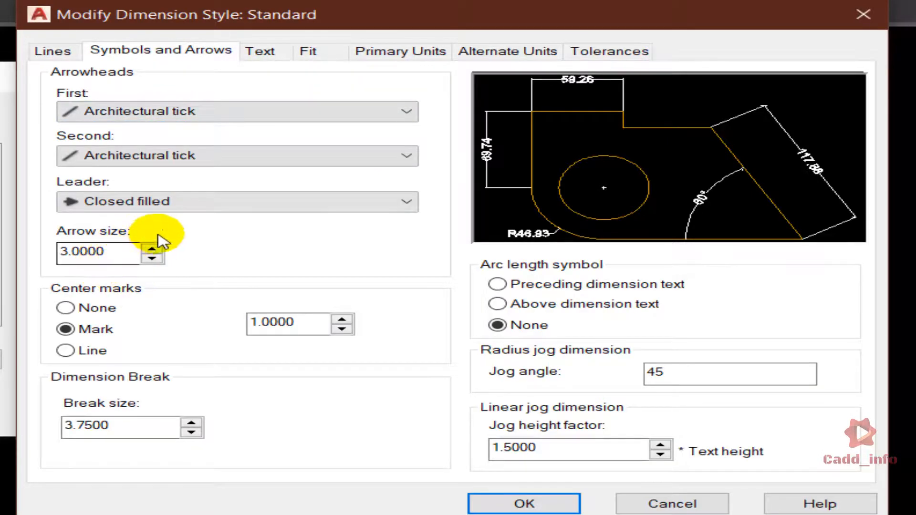
click(282, 53)
click(411, 192)
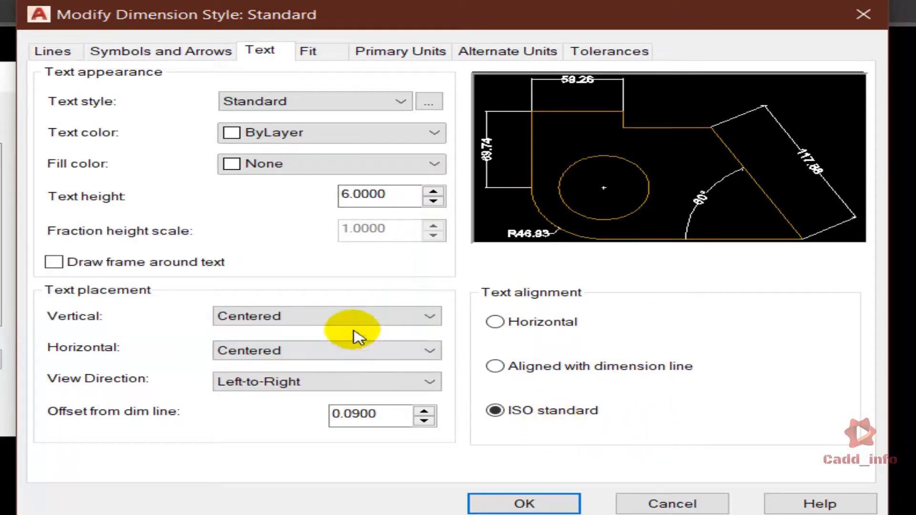
click(341, 56)
click(477, 52)
click(598, 57)
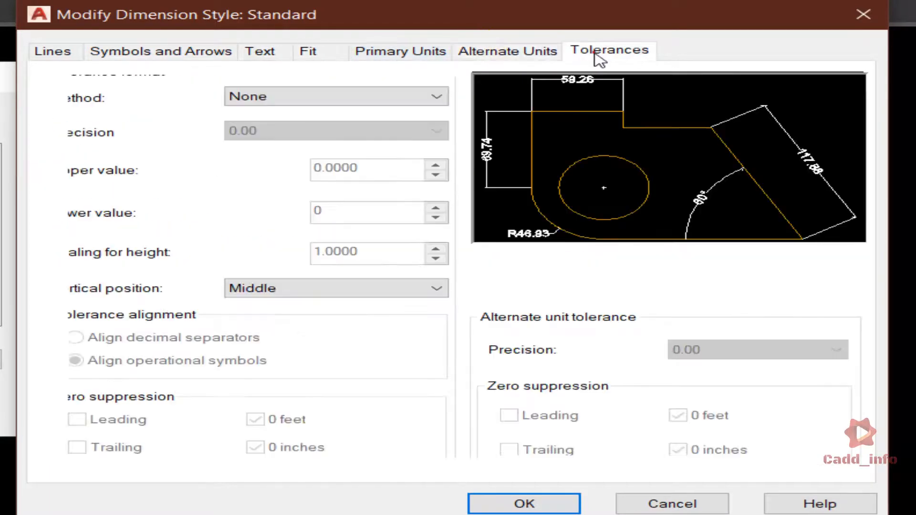
click(318, 57)
click(492, 55)
click(577, 53)
Set the primary linear unit format to Architectural, make the Standard style current and apply it to the drawing.
click(370, 55)
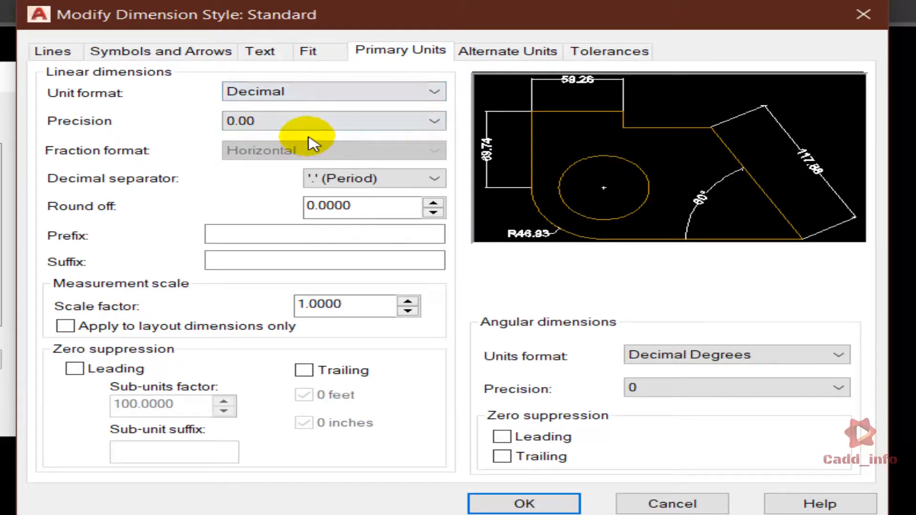
click(324, 99)
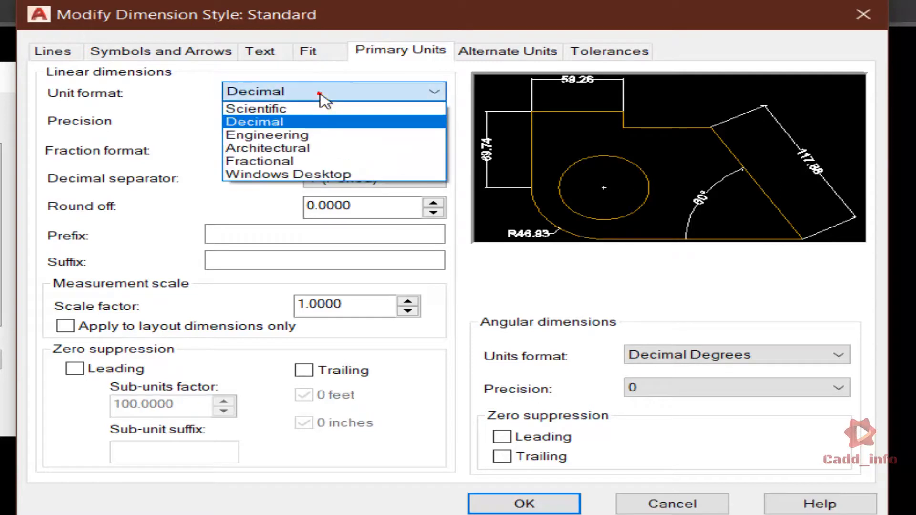
click(316, 146)
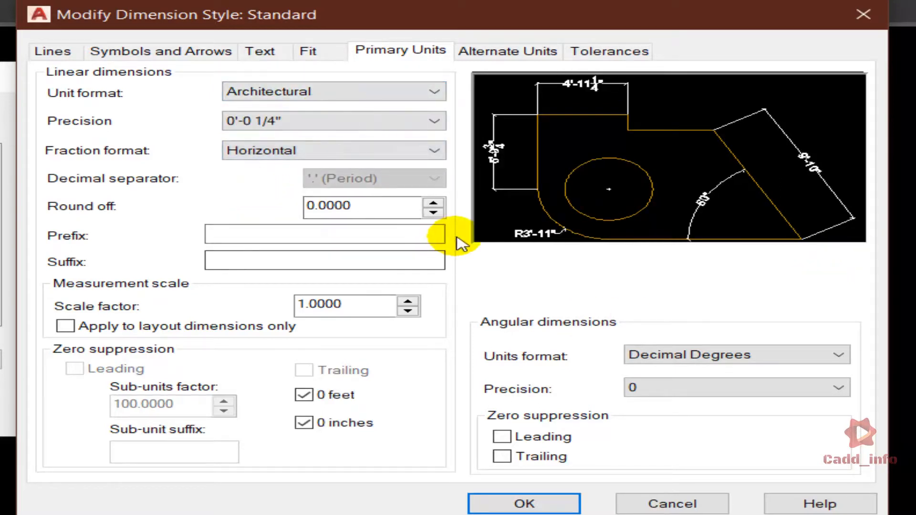
click(523, 504)
click(464, 155)
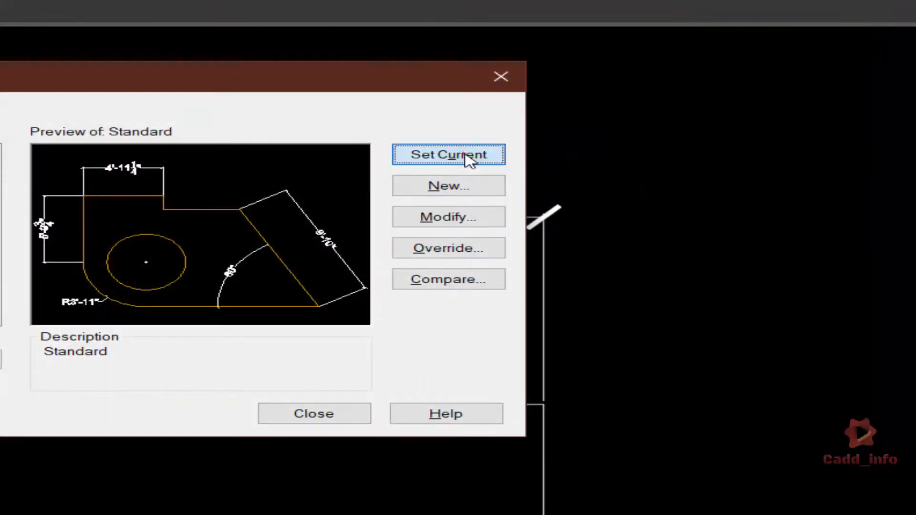
click(310, 414)
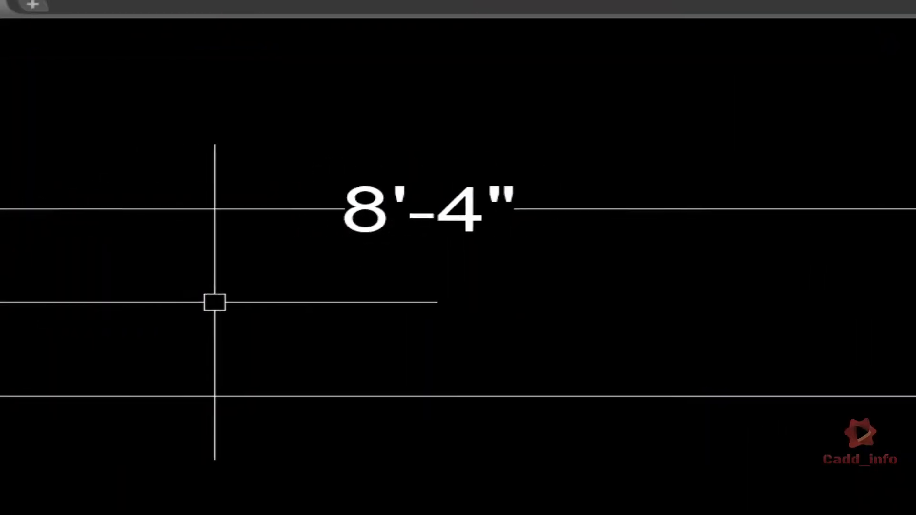